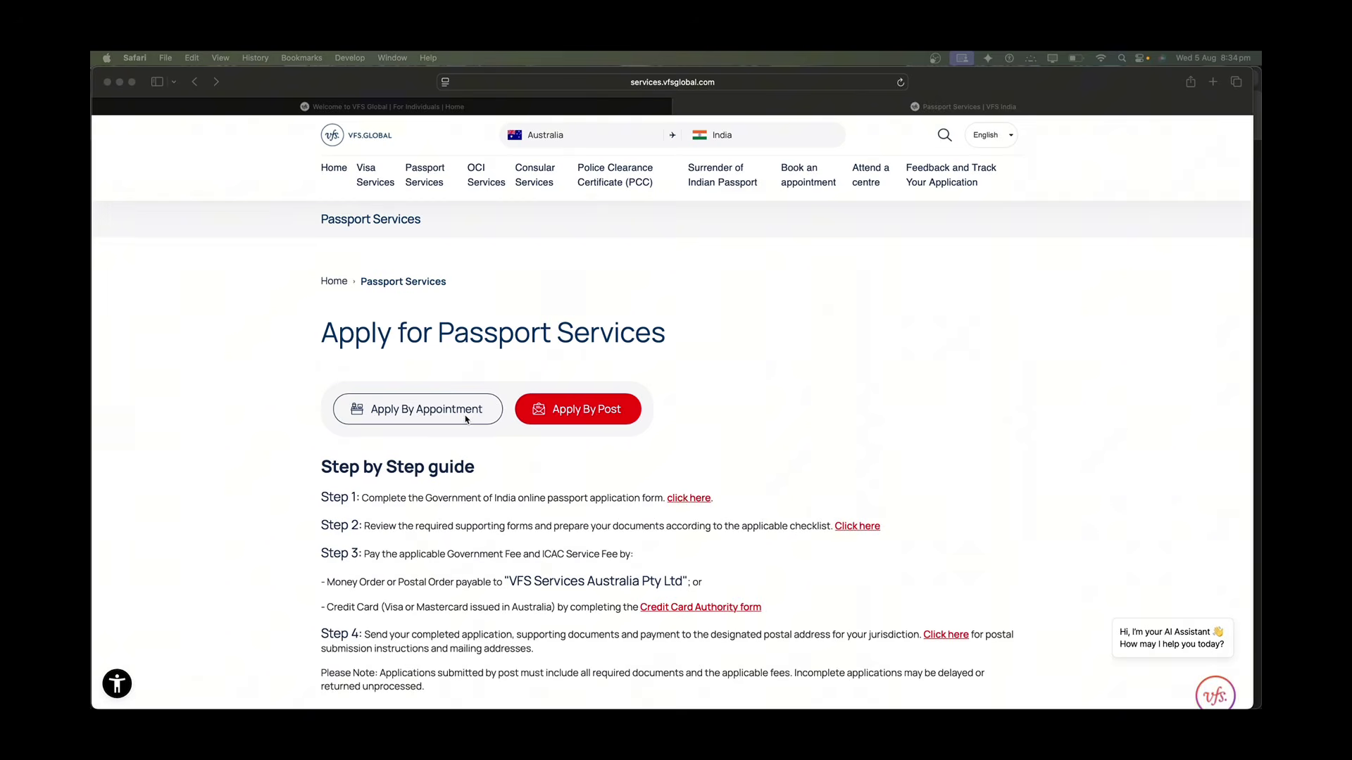
Switch the passport services guide to Apply By Appointment and highlight Steps 1 to 3 for reading.
{"action": "left_click", "coordinate": [437, 415]}
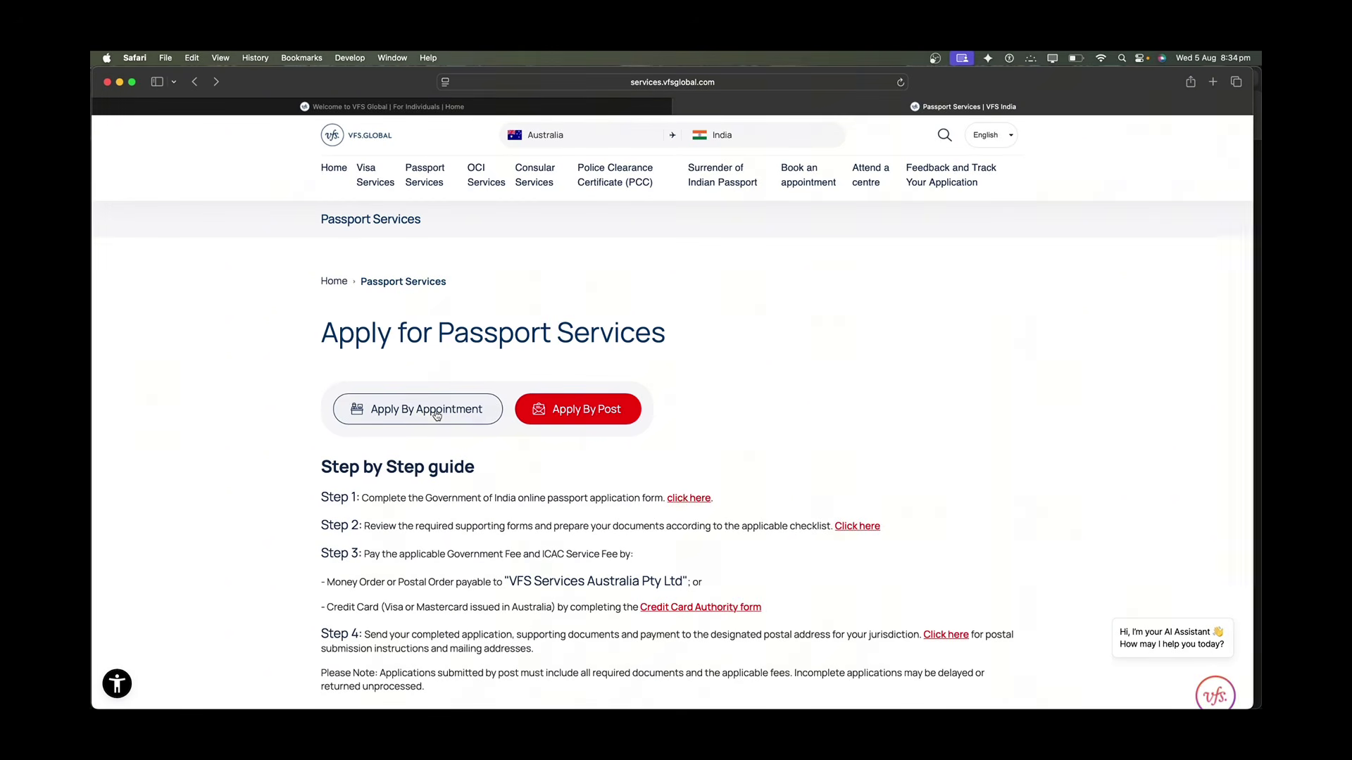
{"action": "left_click", "coordinate": [437, 415]}
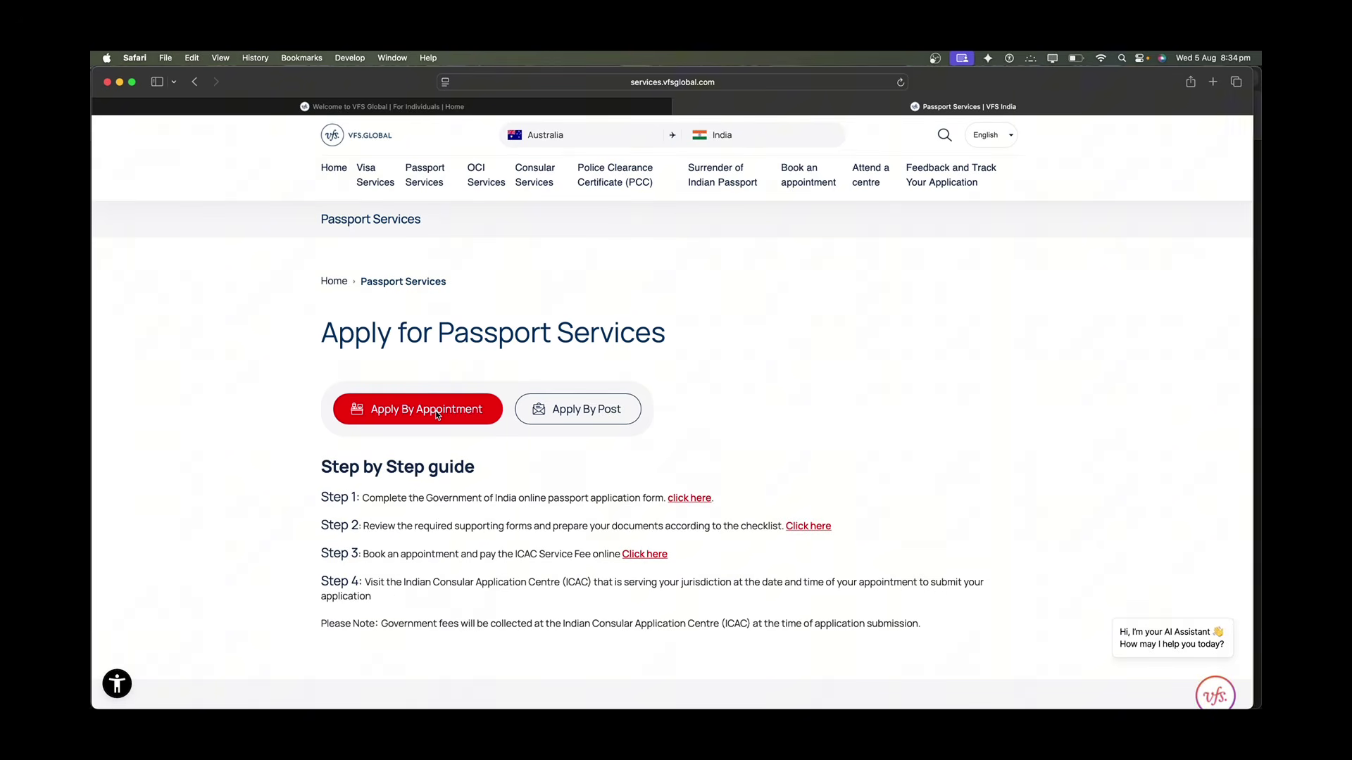
{"action": "triple_click", "coordinate": [475, 499]}
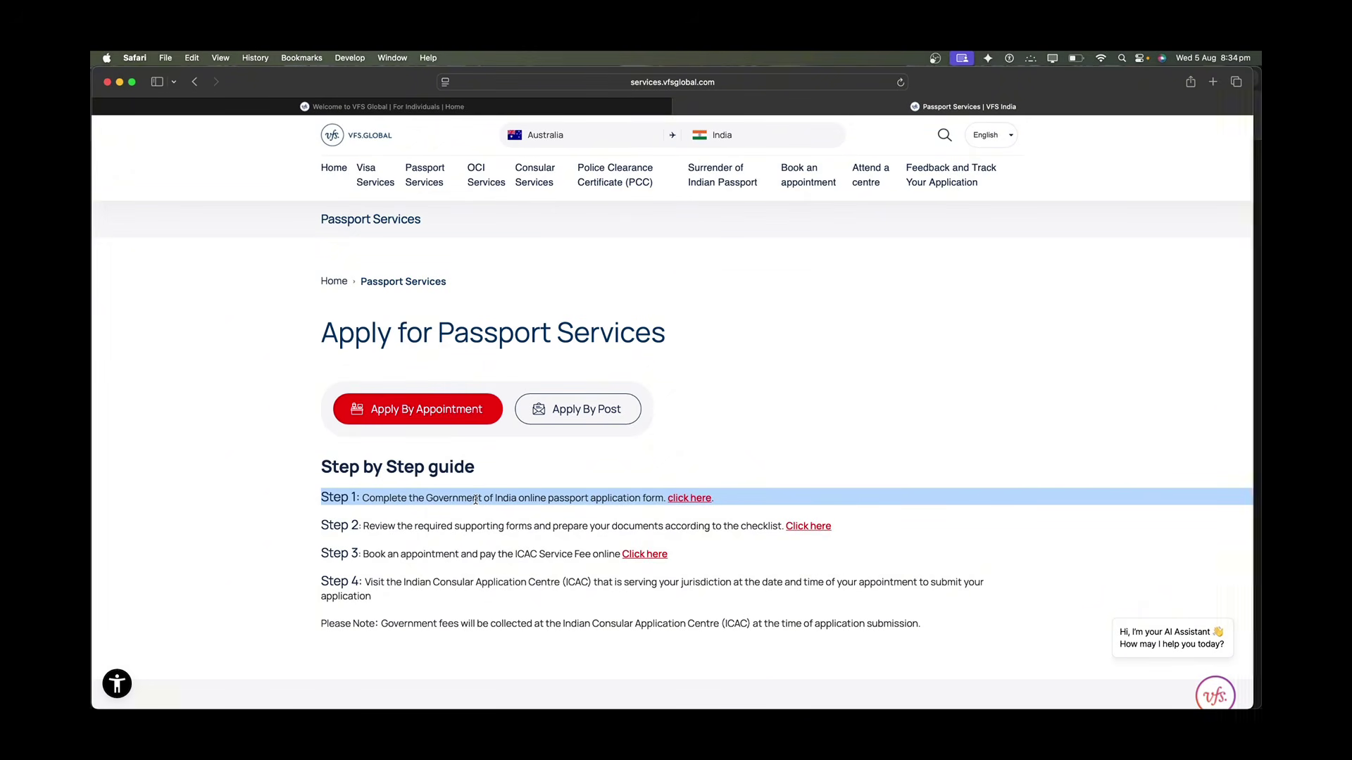
{"action": "triple_click", "coordinate": [479, 527]}
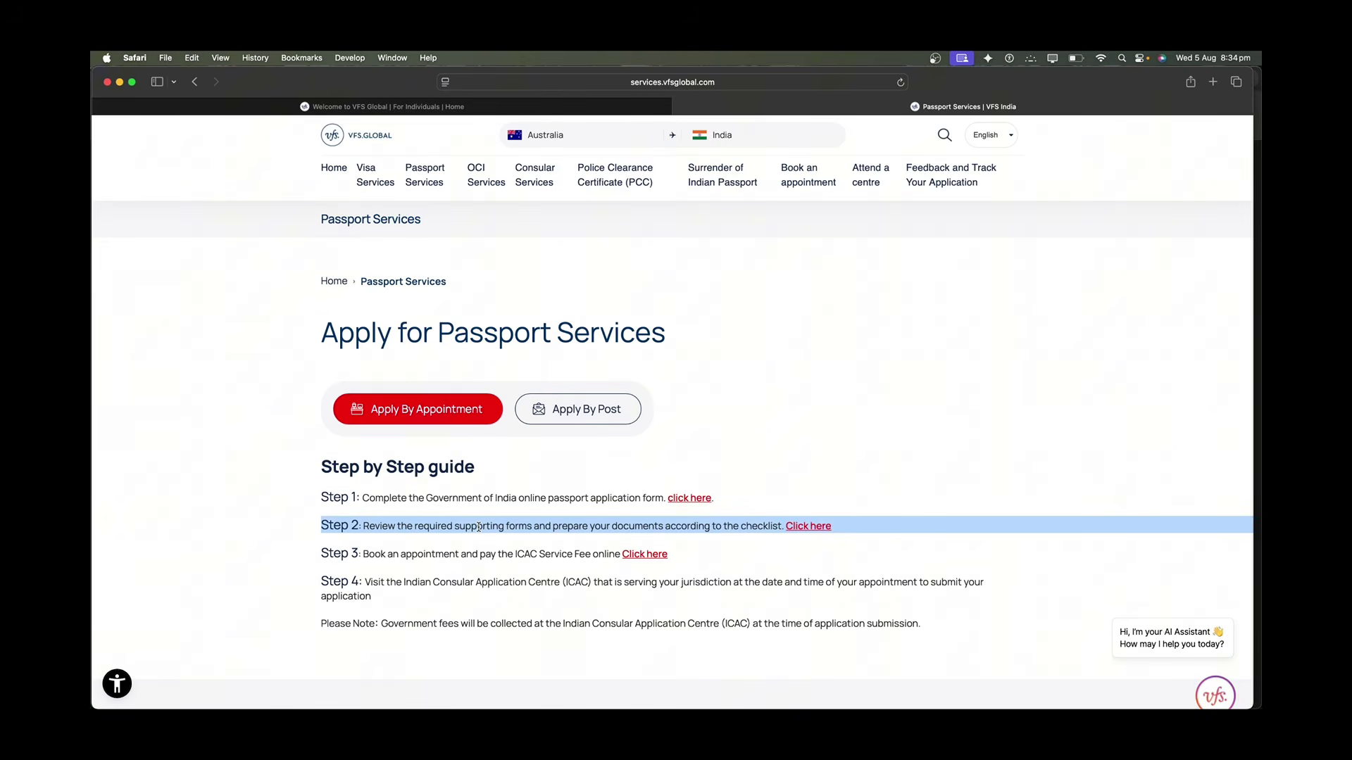
{"action": "triple_click", "coordinate": [470, 556]}
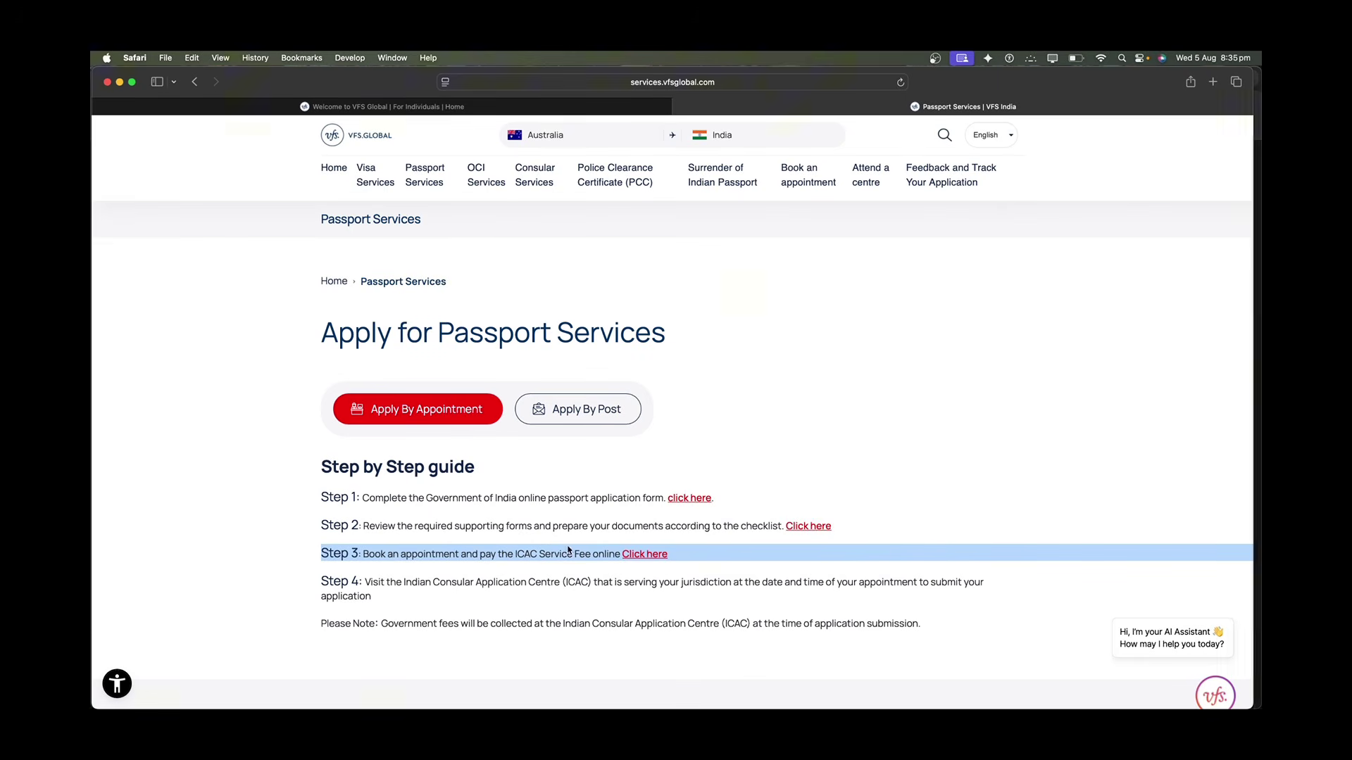
Open the Step 3 appointment booking link in a new tab, start booking, and sign in to the account.
{"action": "right_click", "coordinate": [633, 557]}
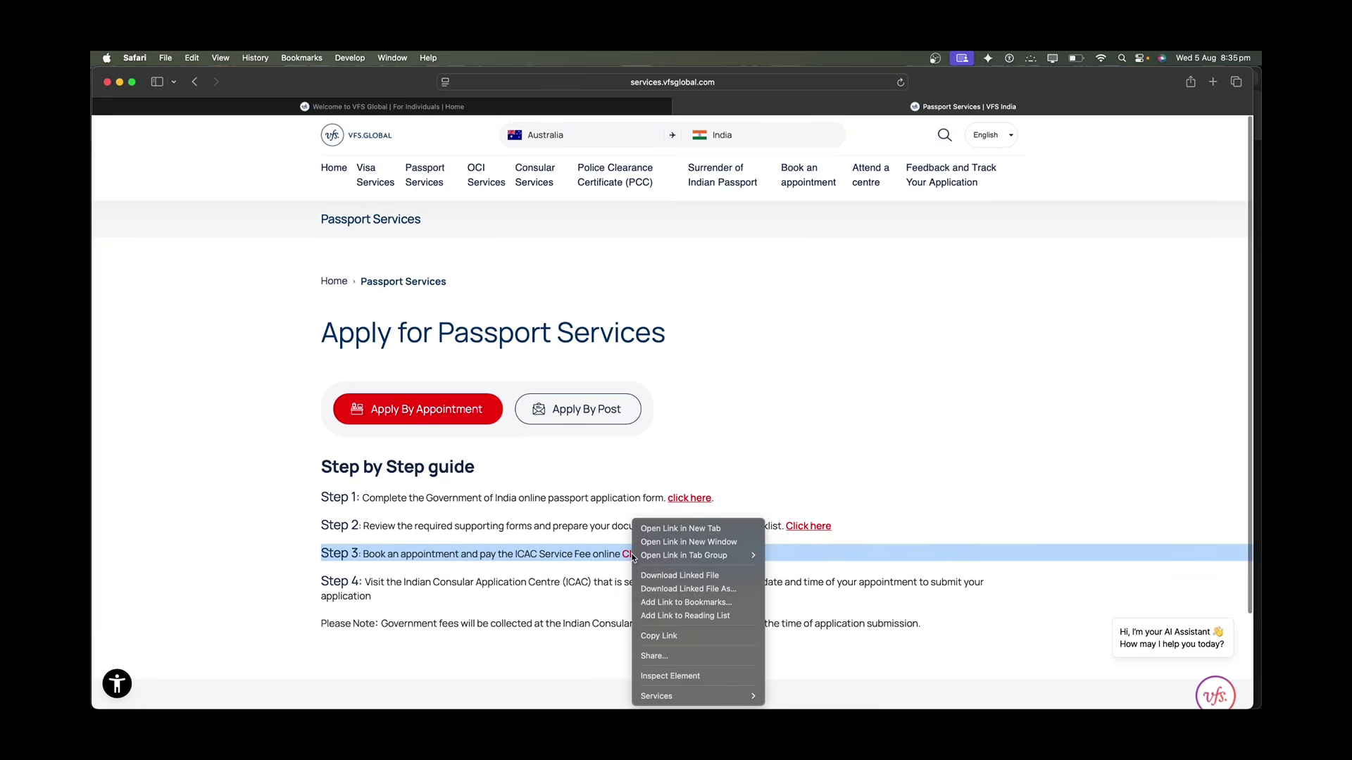
{"action": "left_click", "coordinate": [660, 528]}
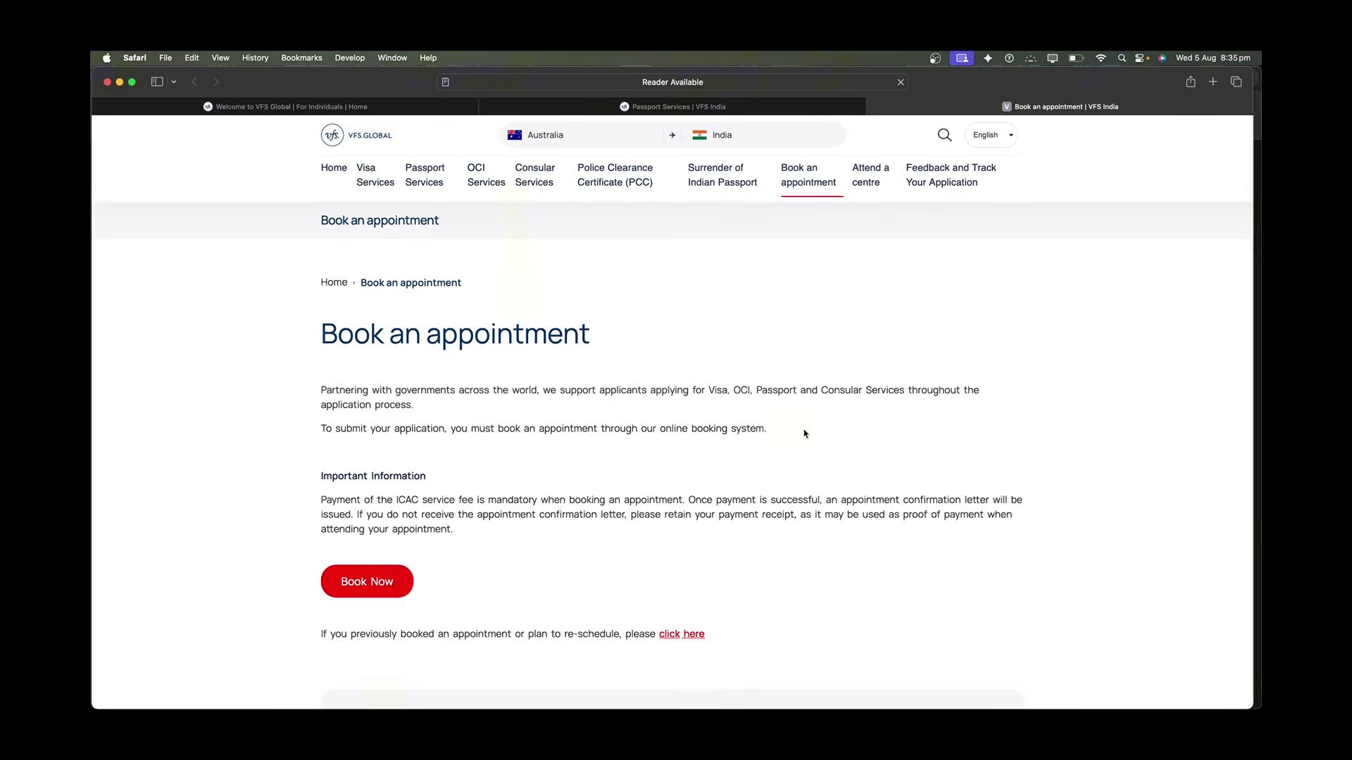
{"action": "left_click", "coordinate": [403, 597]}
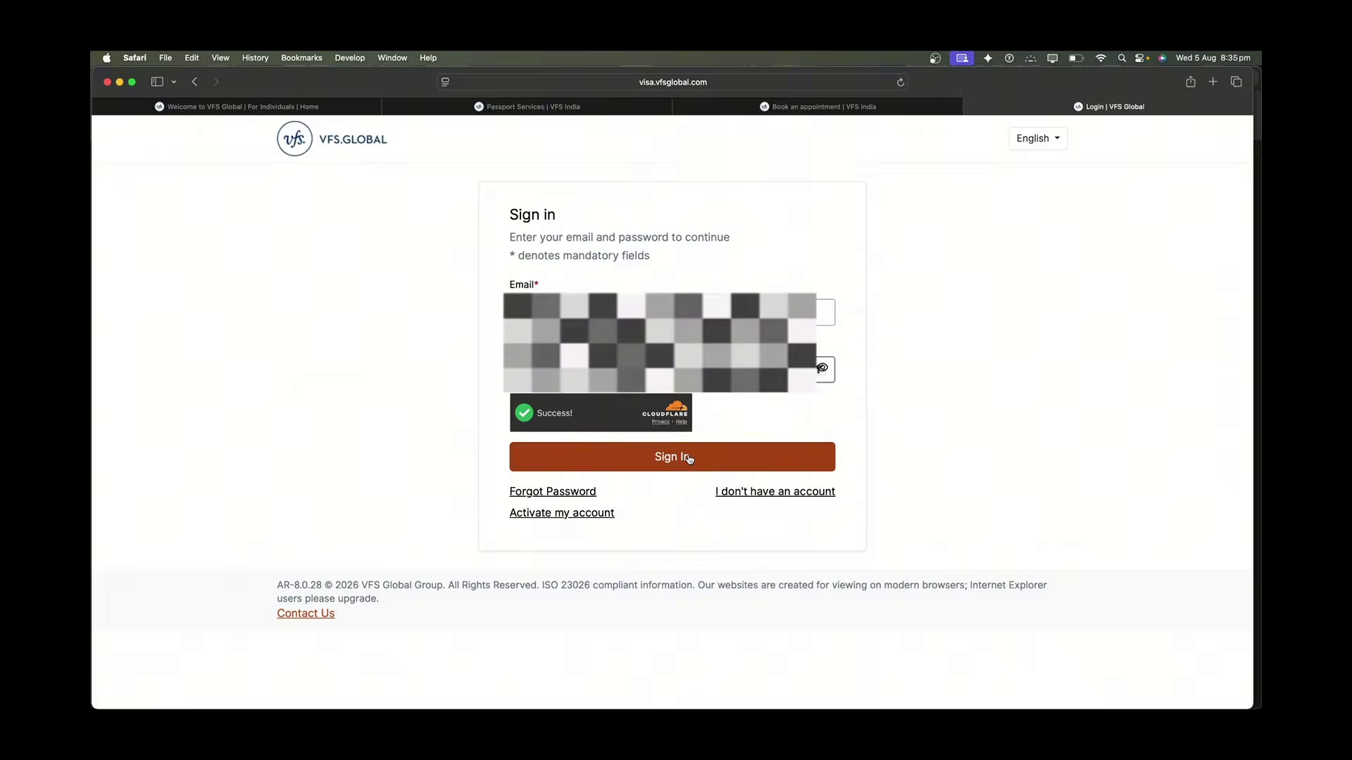
{"action": "left_click", "coordinate": [689, 459]}
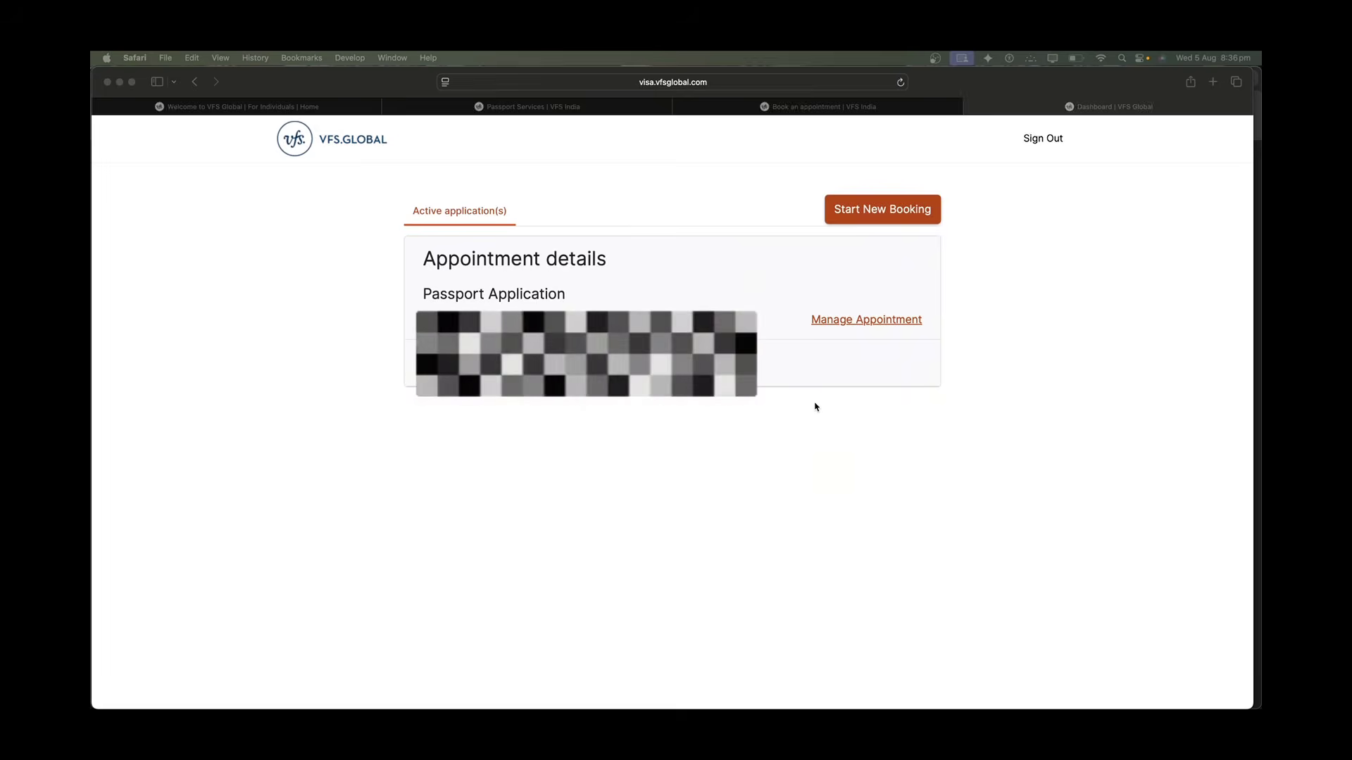
Start a new booking at Indian Consular Application Centre - Canberra for Passport Services, sub-category Passport Application, and continue.
{"action": "left_click", "coordinate": [864, 216]}
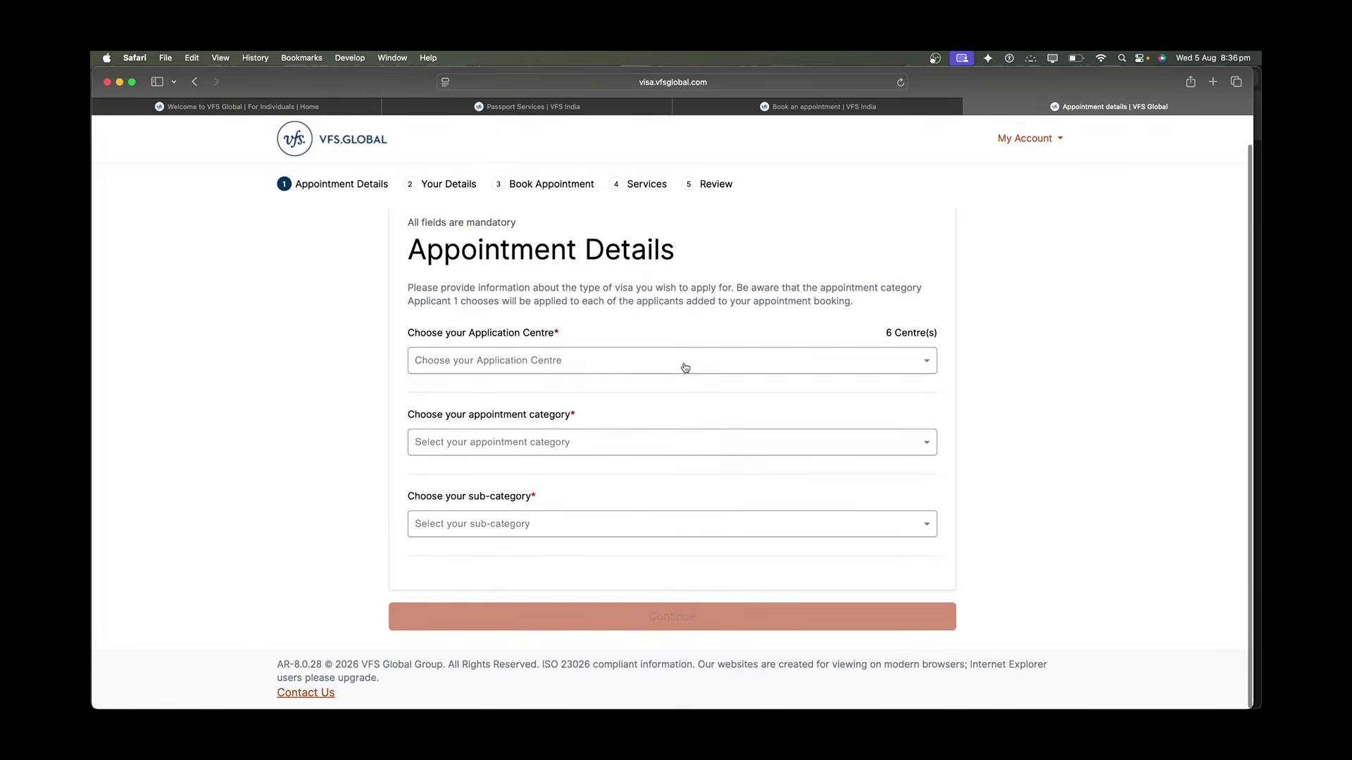
{"action": "left_click", "coordinate": [685, 368]}
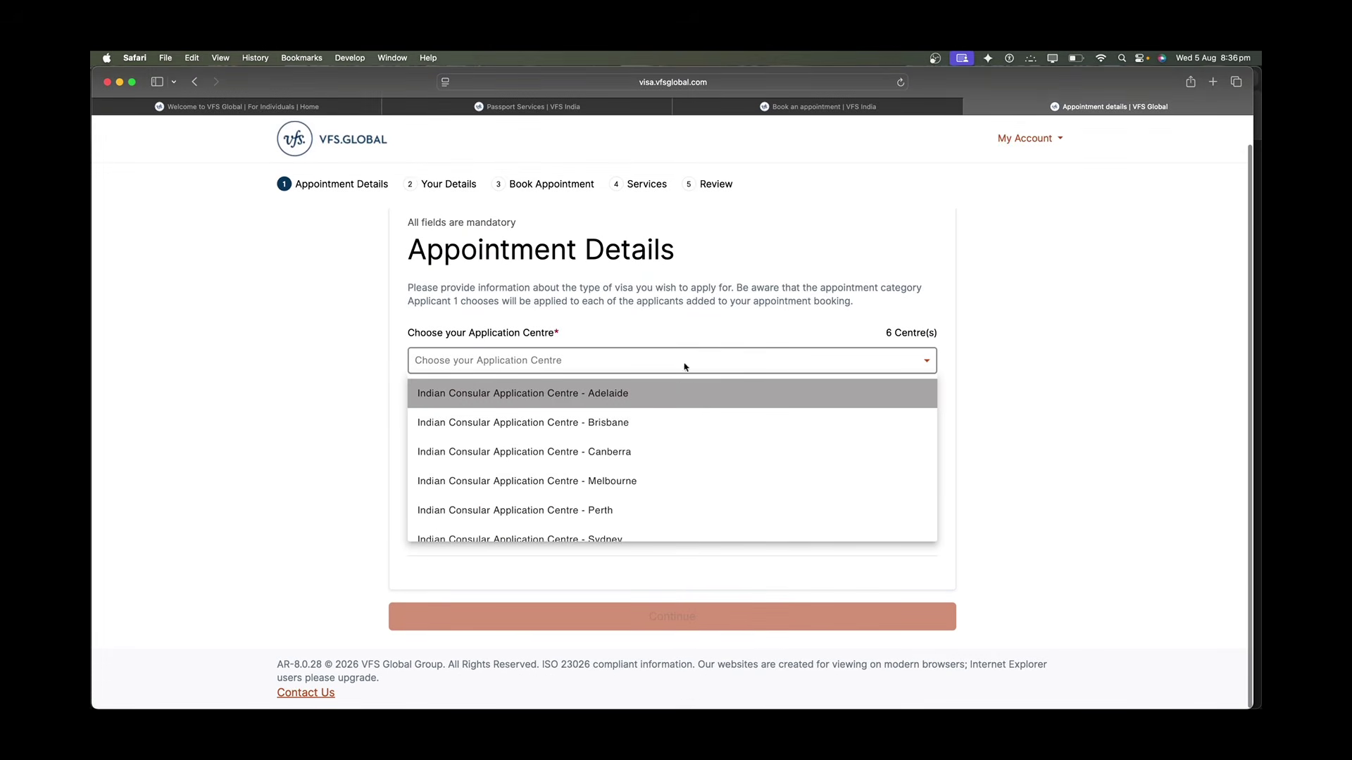
{"action": "left_click", "coordinate": [668, 454]}
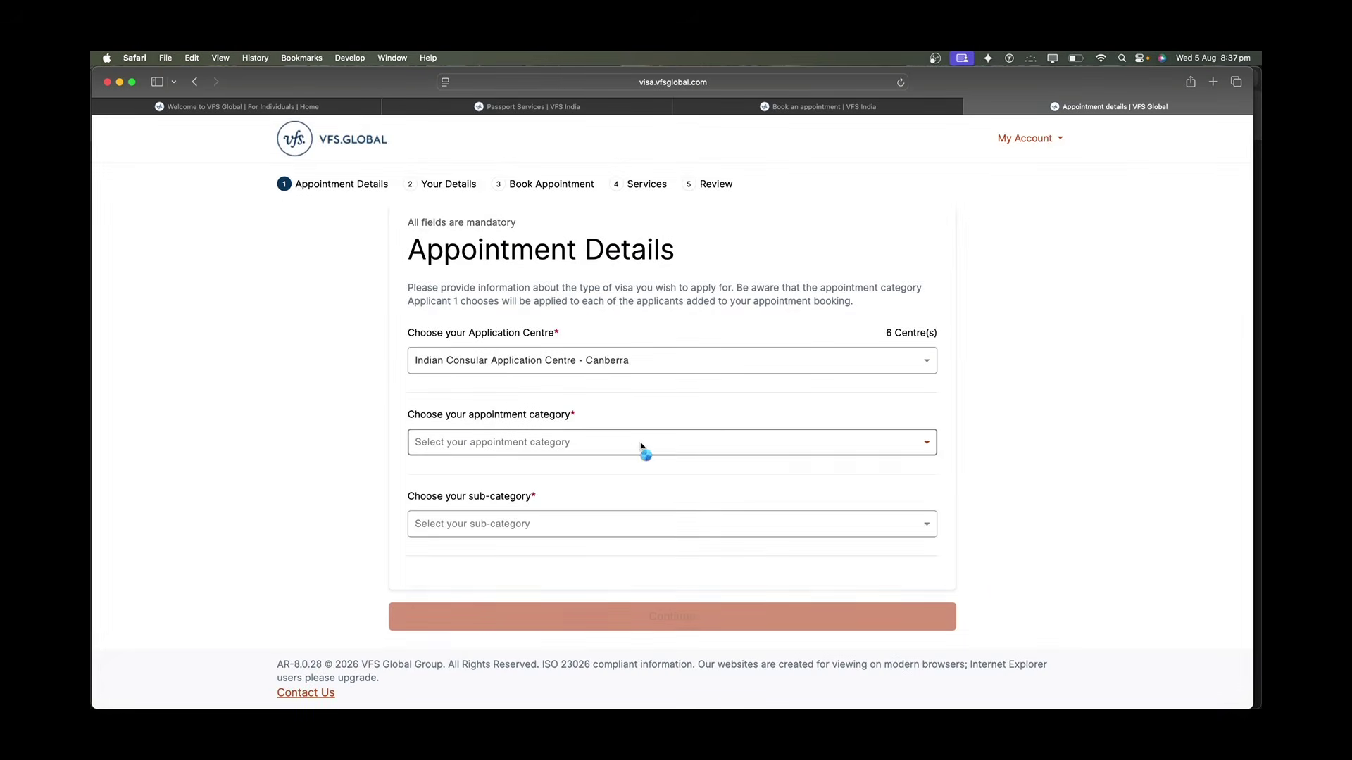
{"action": "left_click", "coordinate": [641, 447]}
{"action": "left_click", "coordinate": [621, 537]}
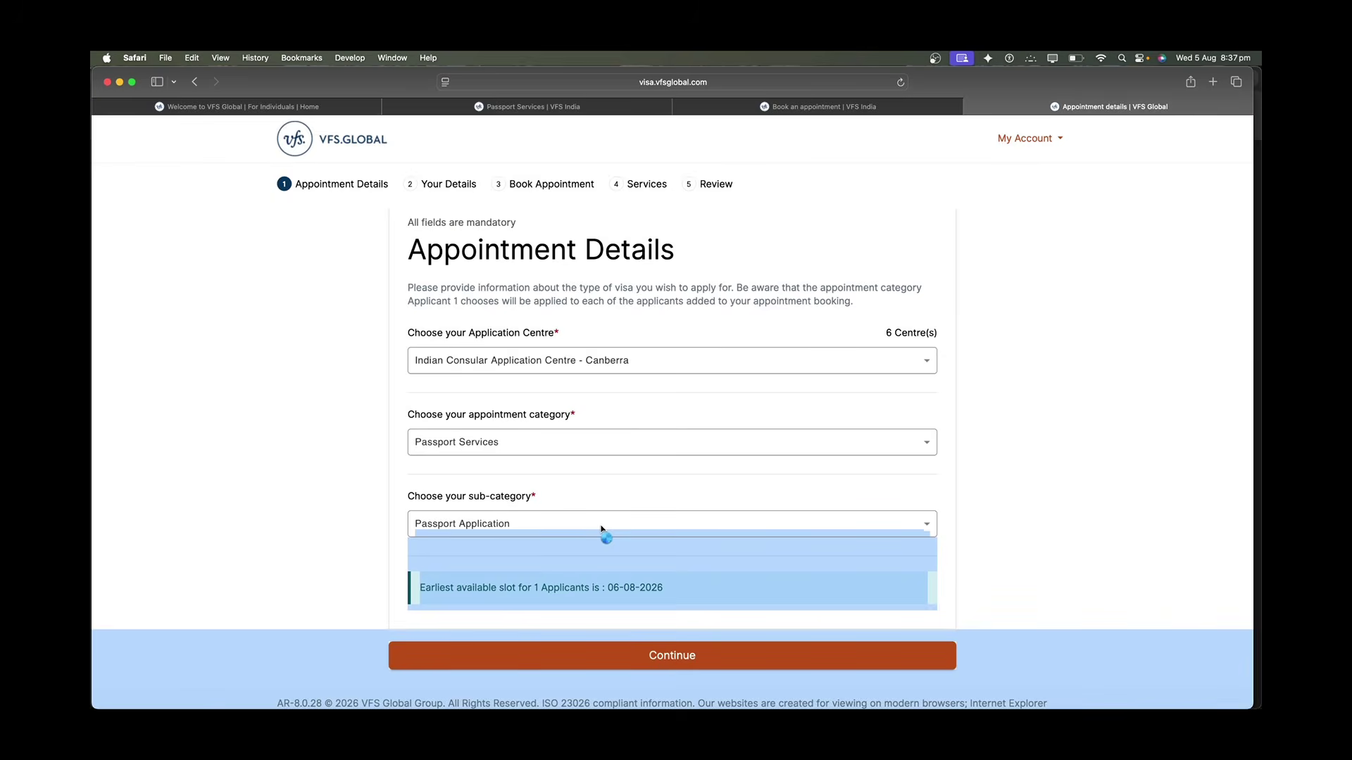
{"action": "left_click", "coordinate": [597, 527]}
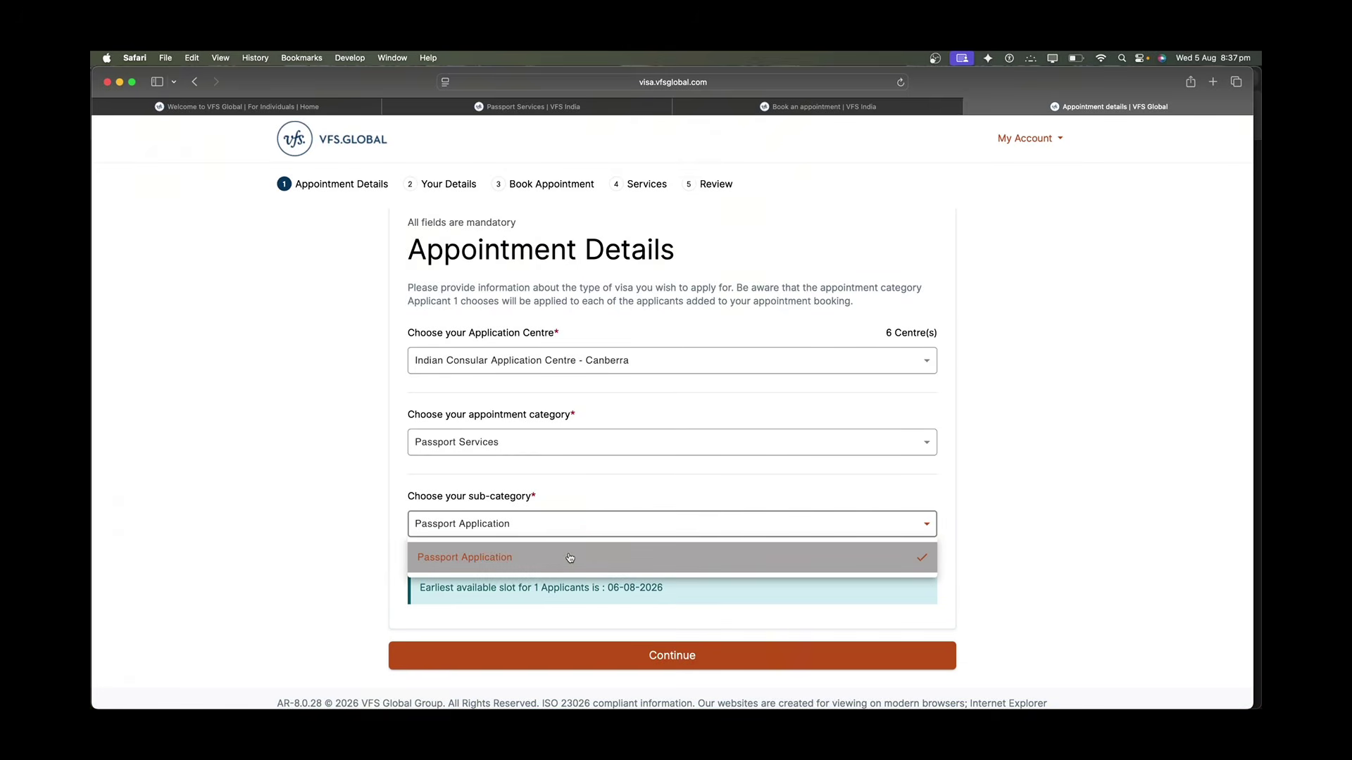
{"action": "left_click", "coordinate": [570, 558]}
{"action": "scroll", "coordinate": [662, 564], "scroll_direction": "down", "scroll_amount": 1}
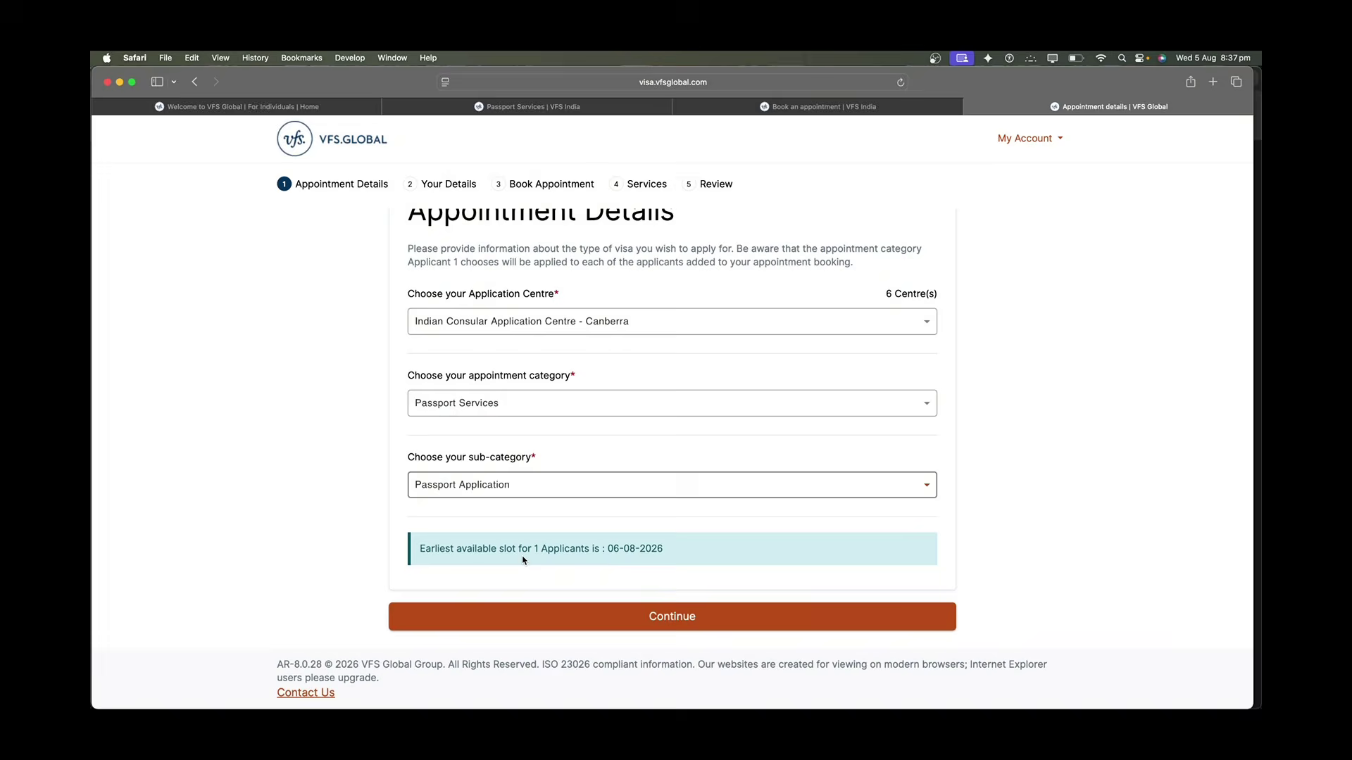
{"action": "left_click", "coordinate": [639, 615]}
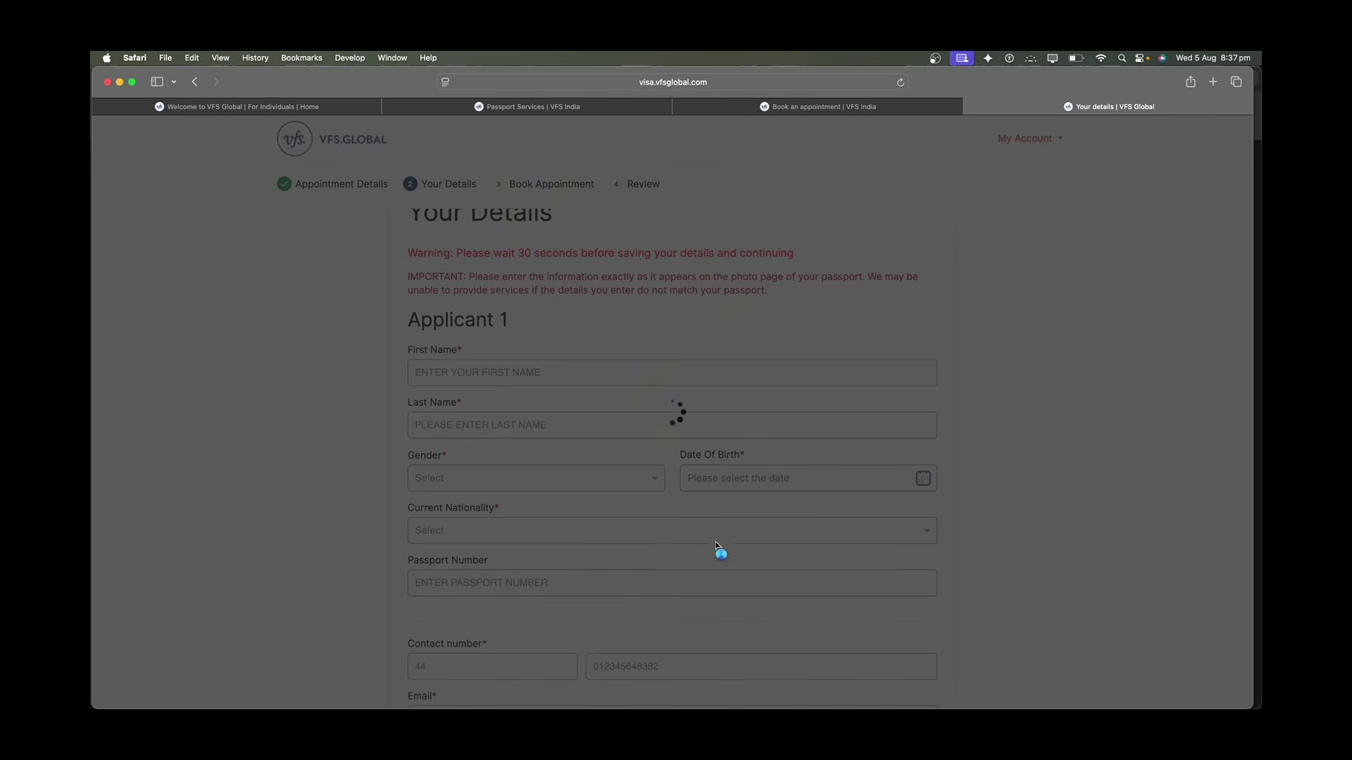
Check the service fee in the applicant's details summary and continue to the appointment calendar.
{"action": "scroll", "coordinate": [570, 459], "scroll_direction": "down", "scroll_amount": 5}
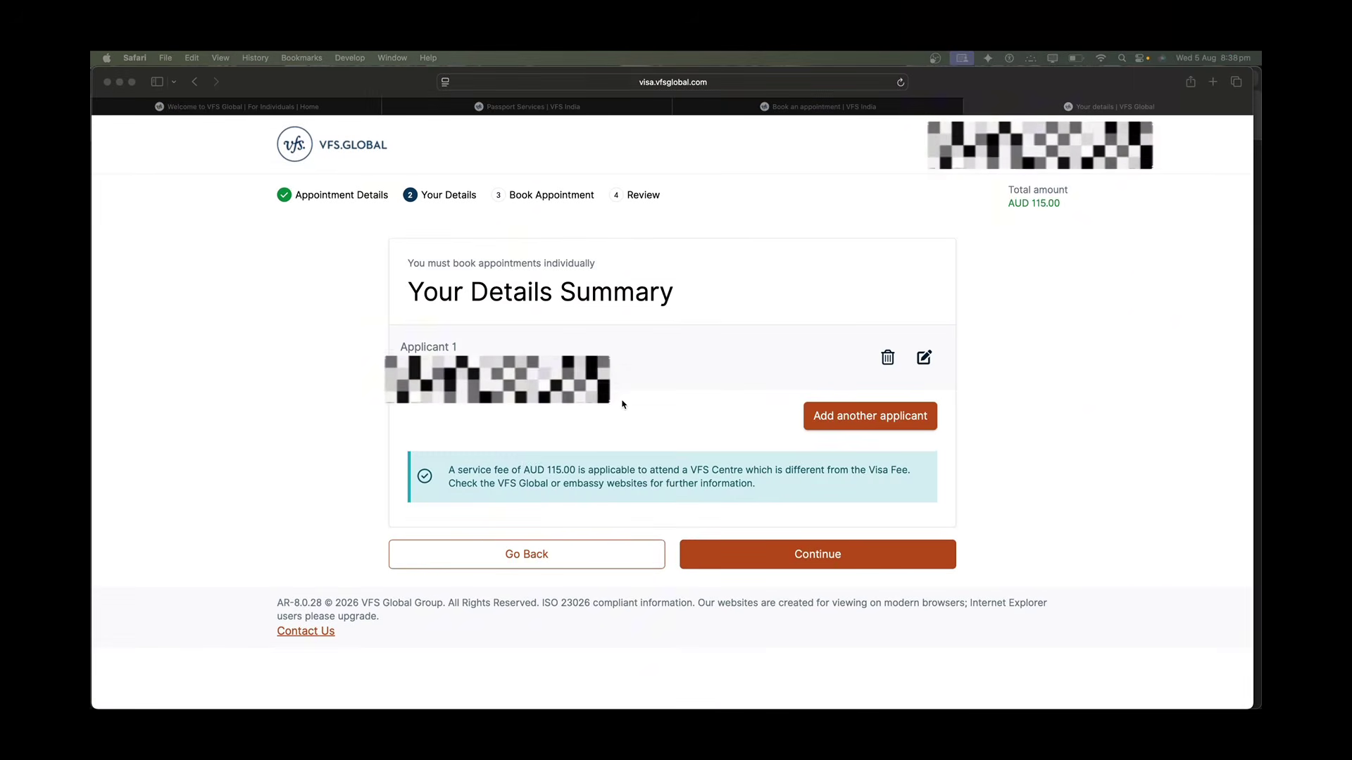
{"action": "left_click", "coordinate": [451, 472]}
{"action": "left_click_drag", "start_coordinate": [529, 470], "coordinate": [574, 469]}
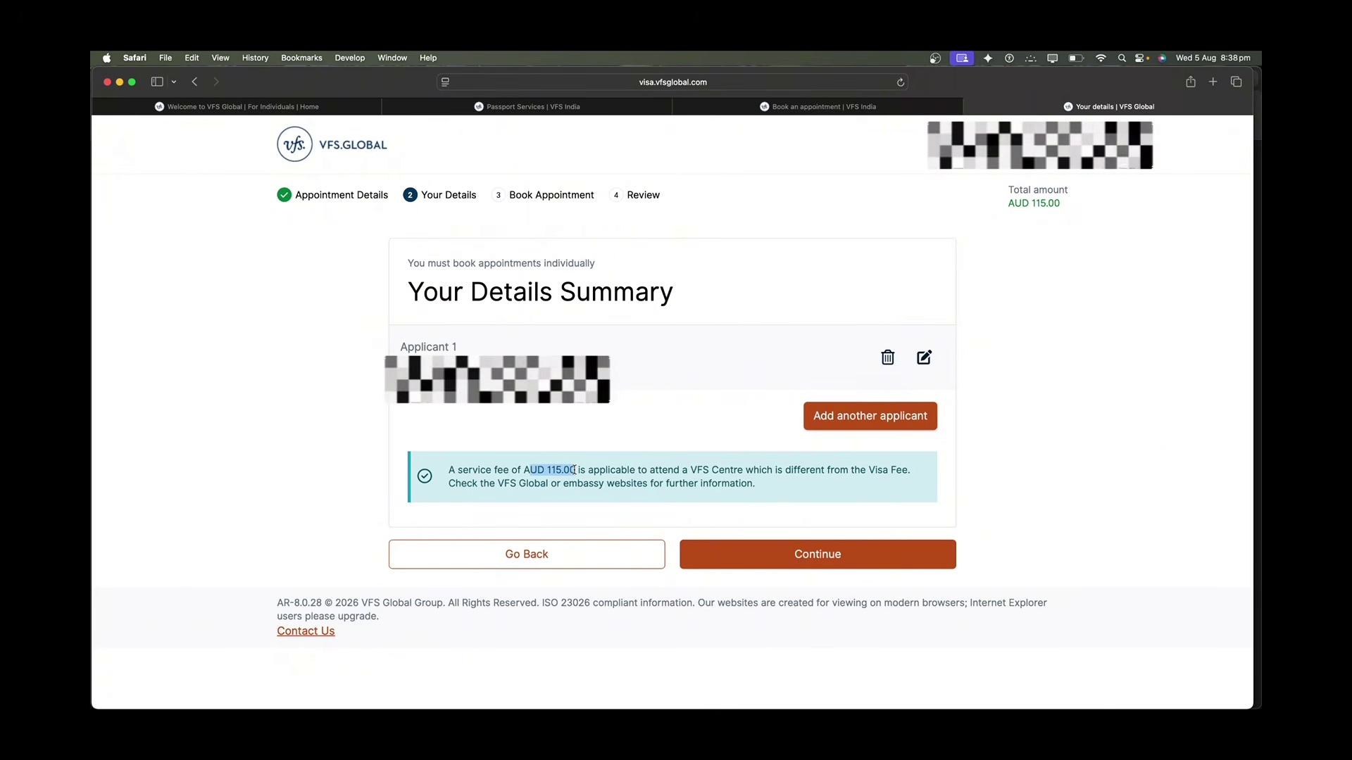
{"action": "left_click", "coordinate": [808, 554]}
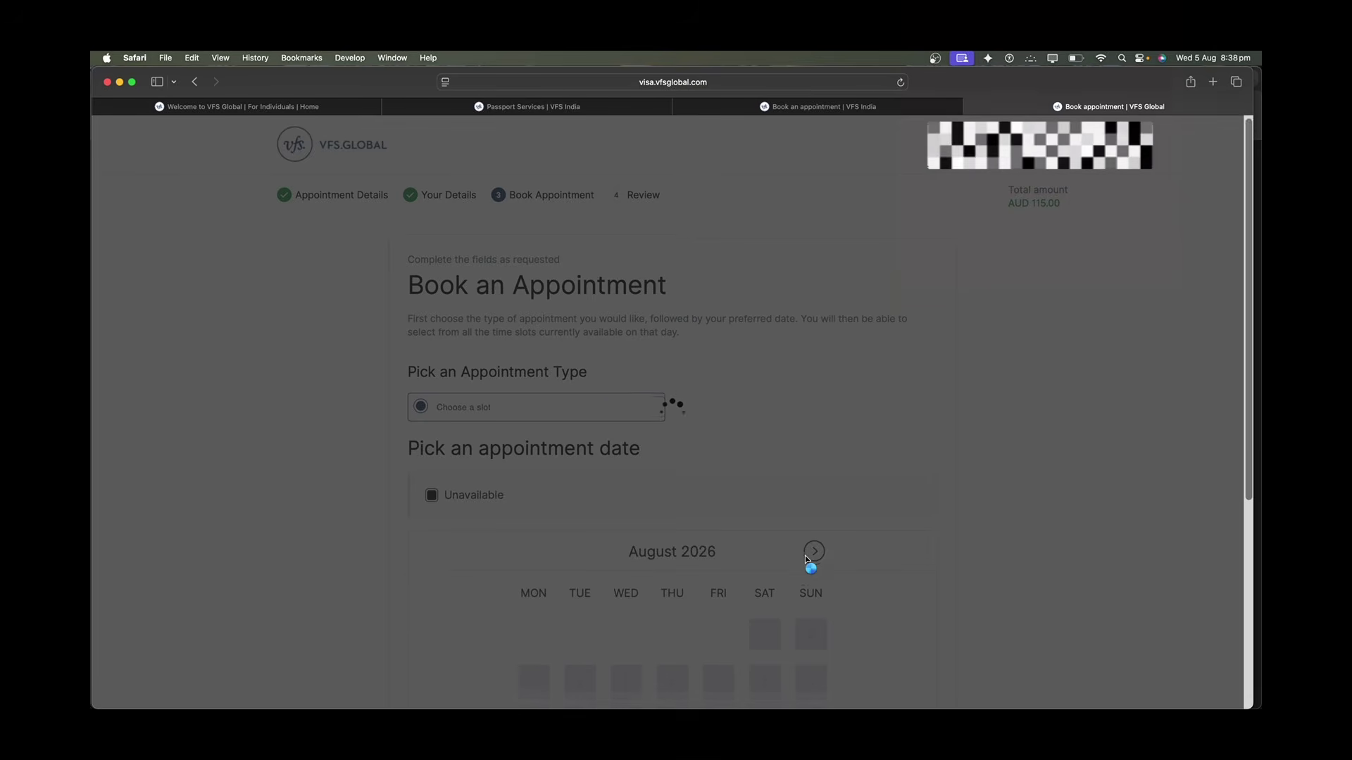
Choose 6 August 2026 as the appointment date and proceed to the booking review.
{"action": "scroll", "coordinate": [806, 558], "scroll_direction": "down", "scroll_amount": 4}
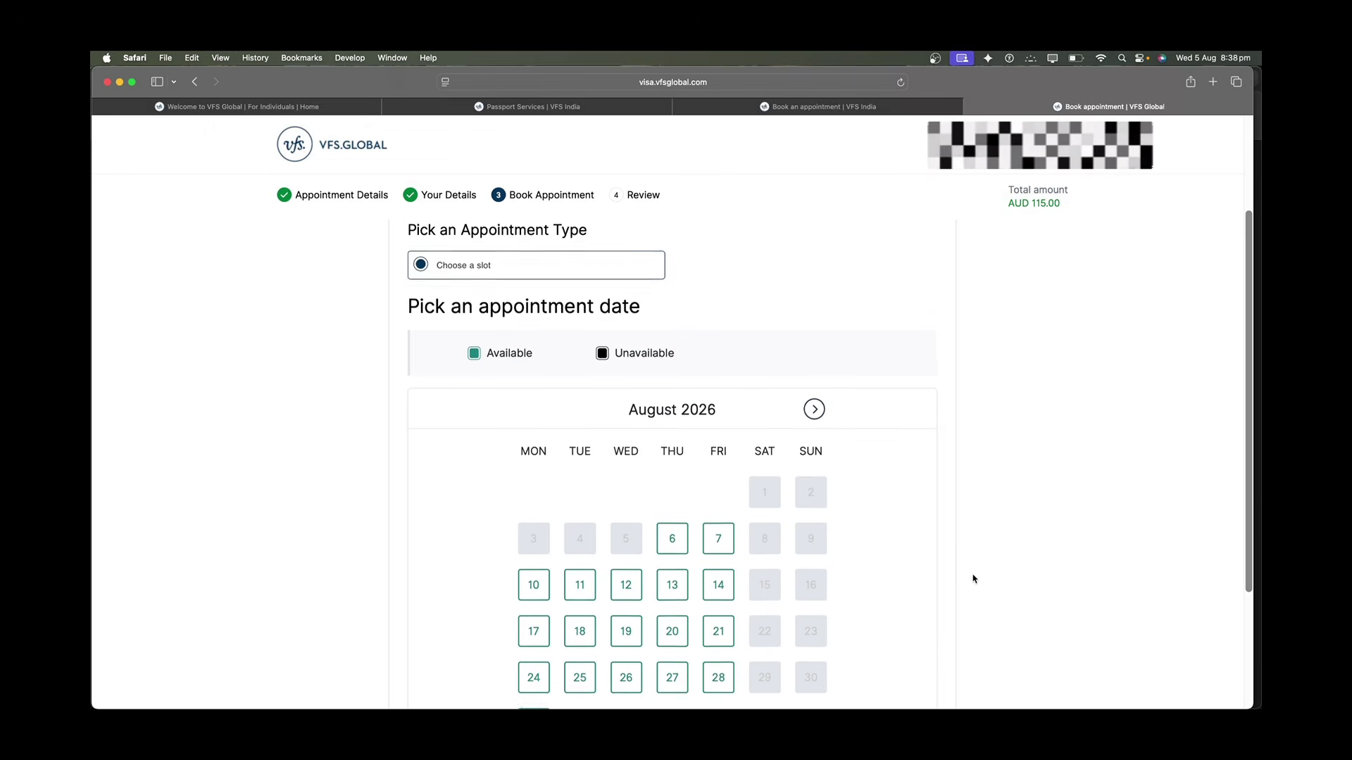
{"action": "scroll", "coordinate": [970, 578], "scroll_direction": "down", "scroll_amount": 3}
{"action": "left_click", "coordinate": [689, 472]}
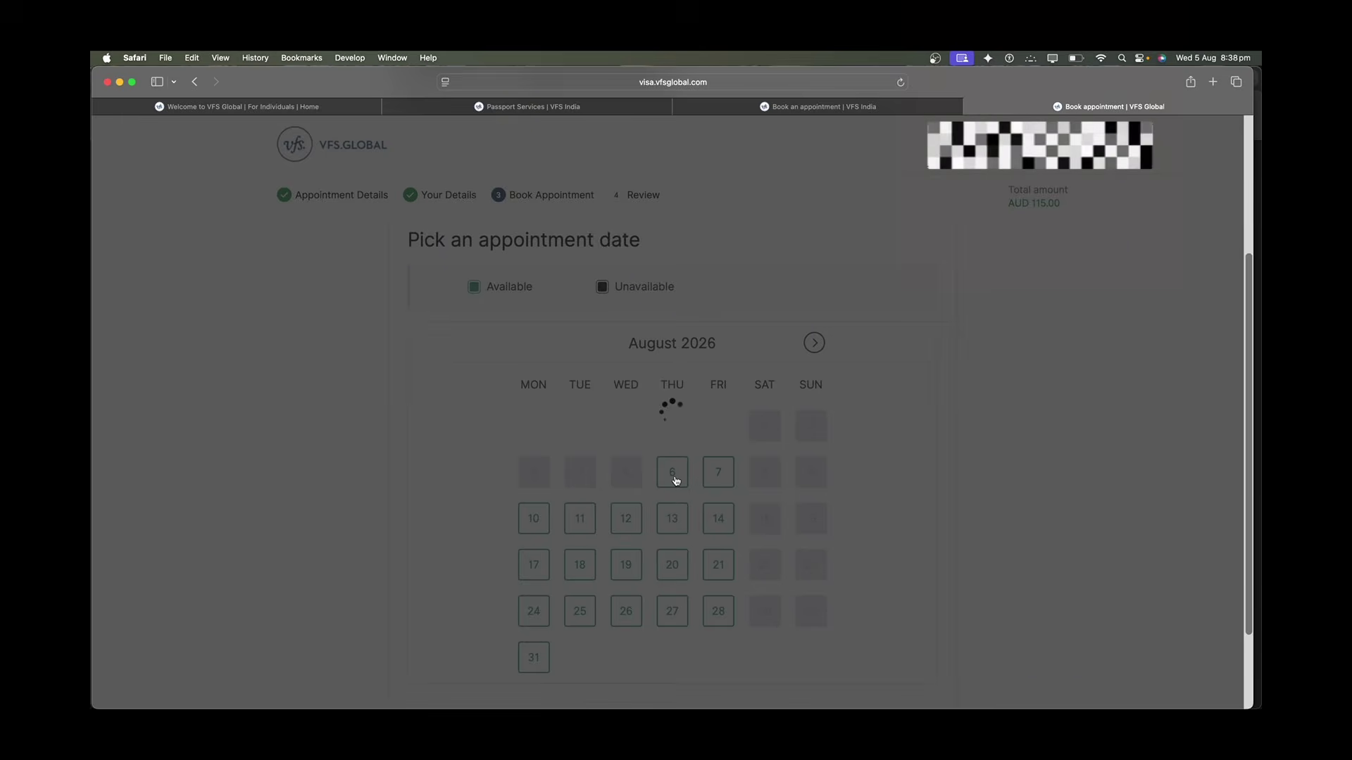
{"action": "left_click", "coordinate": [743, 617]}
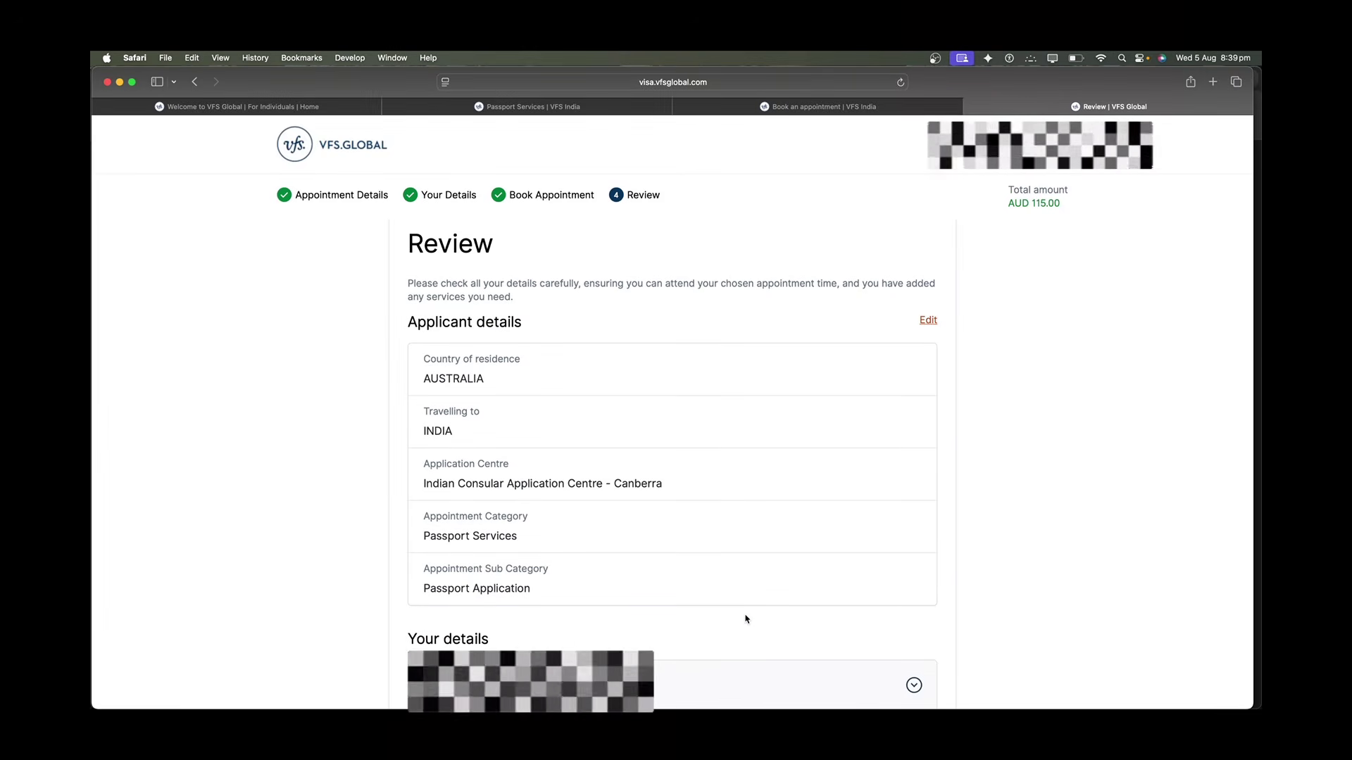
Check the total amount on the booking review and close that page without paying.
{"action": "scroll", "coordinate": [747, 620], "scroll_direction": "up", "scroll_amount": 1}
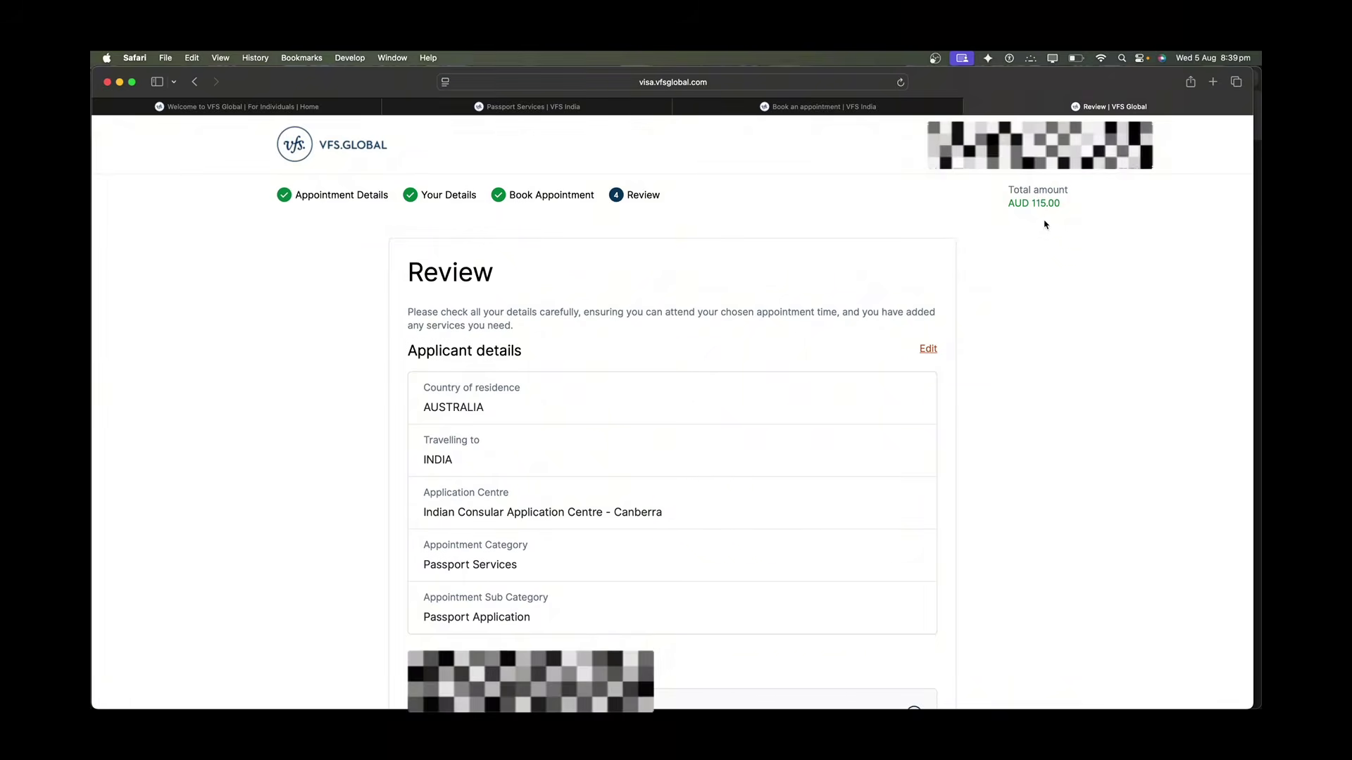
{"action": "left_click_drag", "start_coordinate": [1060, 205], "coordinate": [1002, 190]}
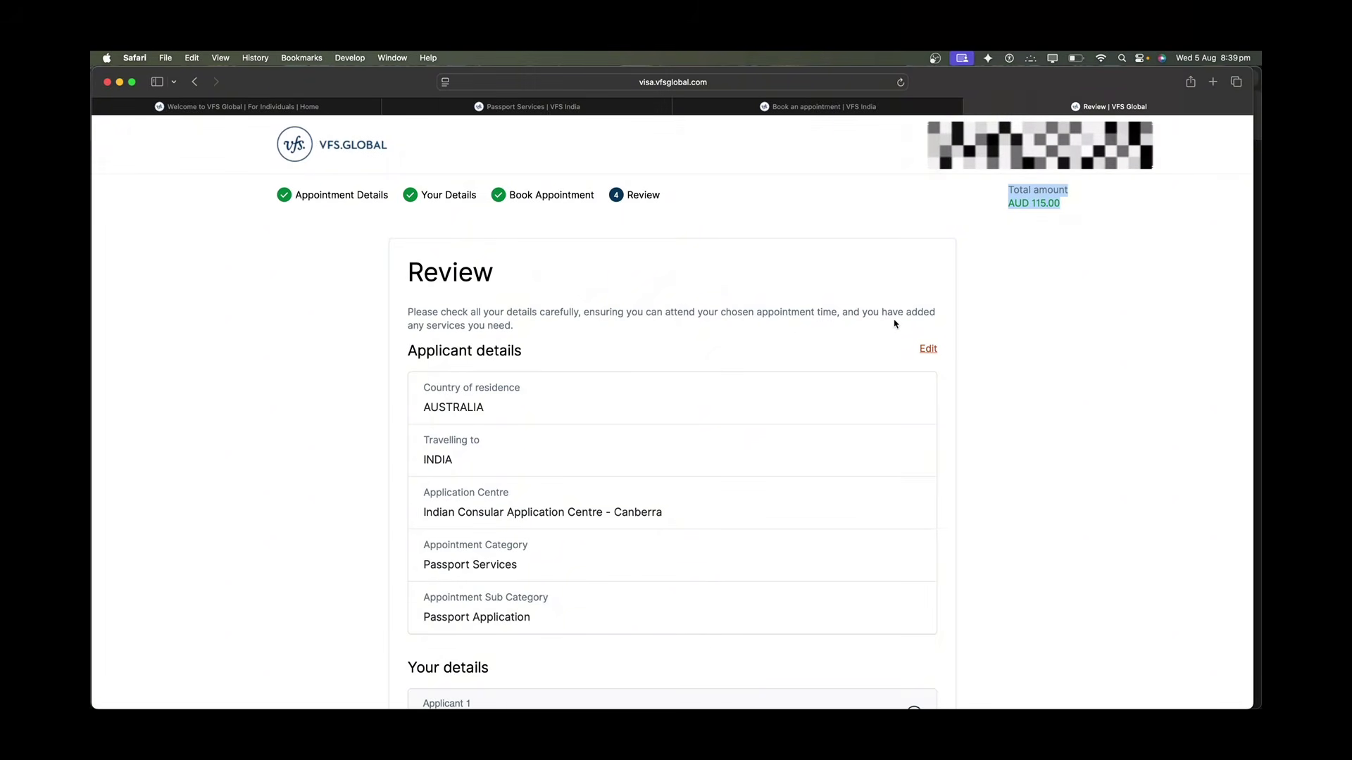
{"action": "key", "text": "super+w"}
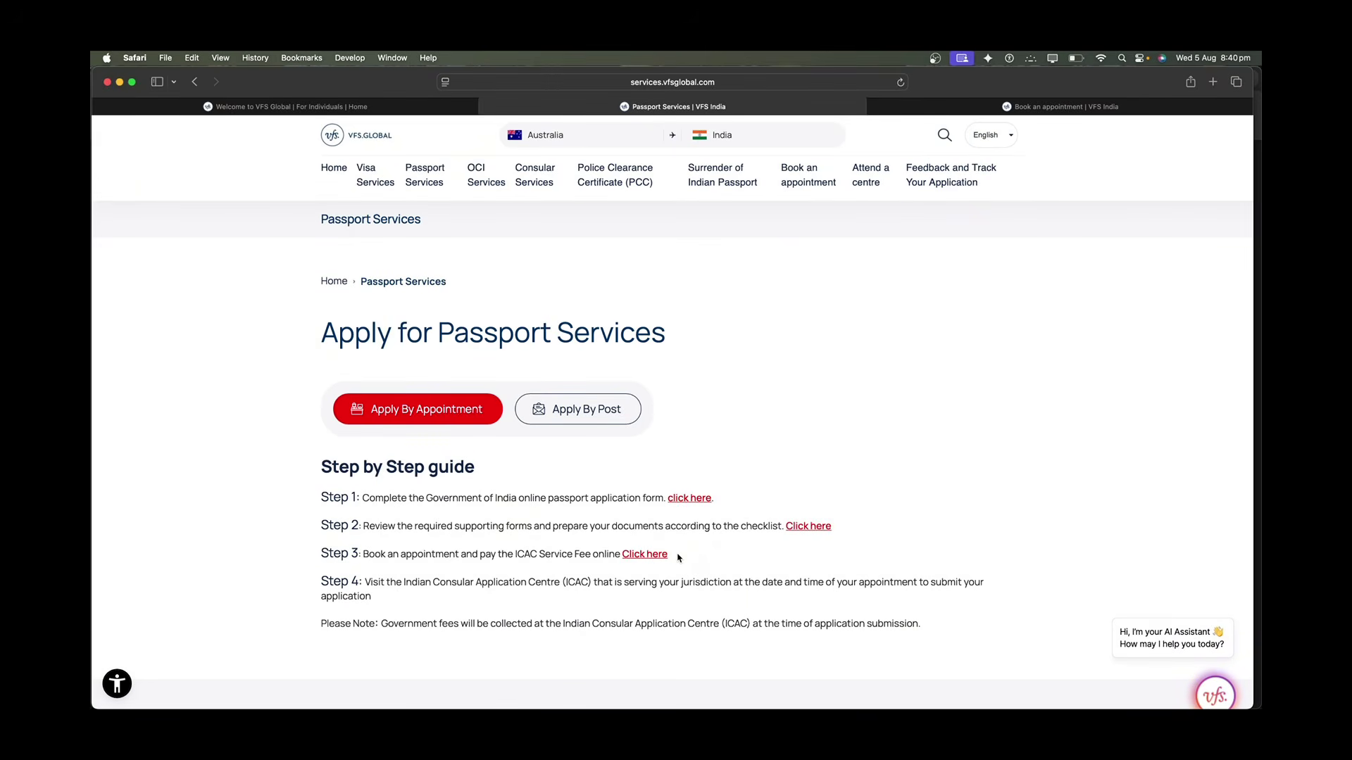
Open the Step 1 Government of India online passport application form in a new tab and choose OTP as the login method.
{"action": "triple_click", "coordinate": [678, 557]}
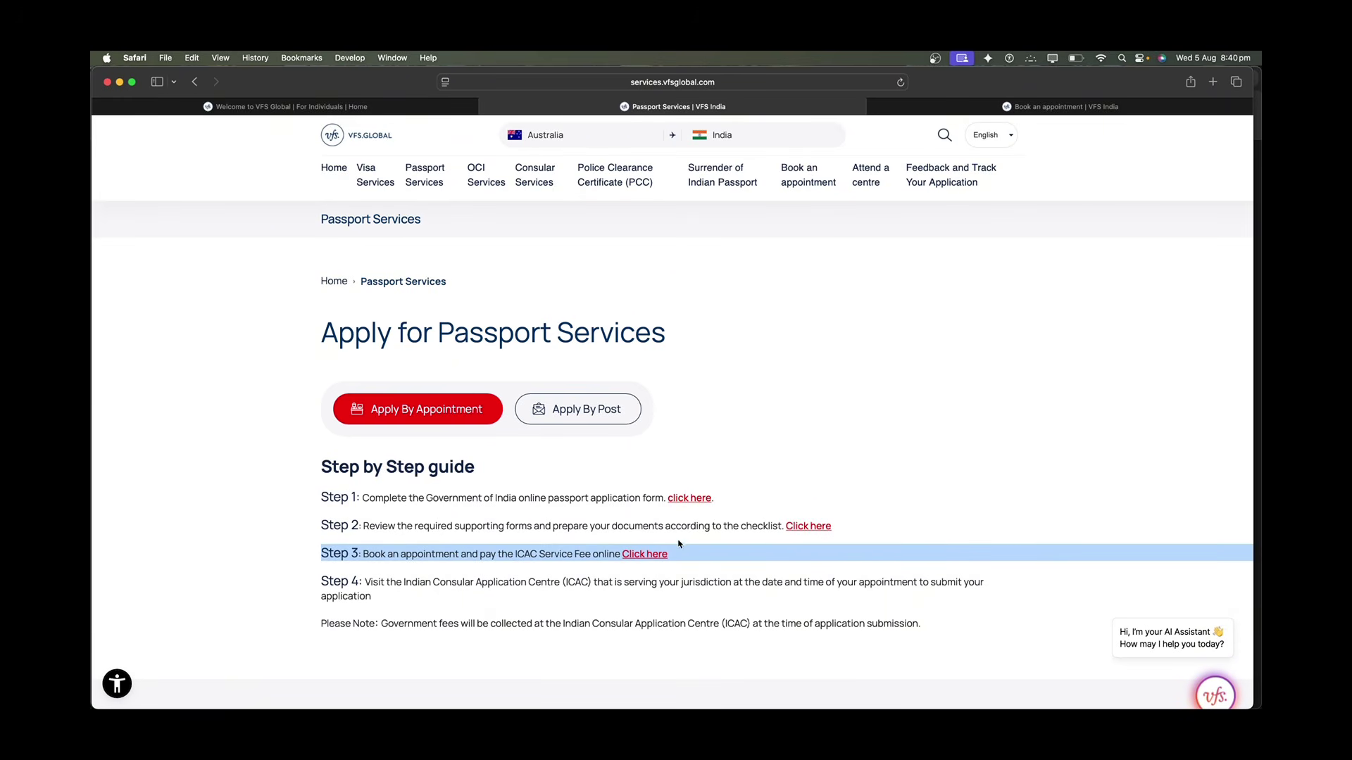
{"action": "left_click", "coordinate": [759, 505]}
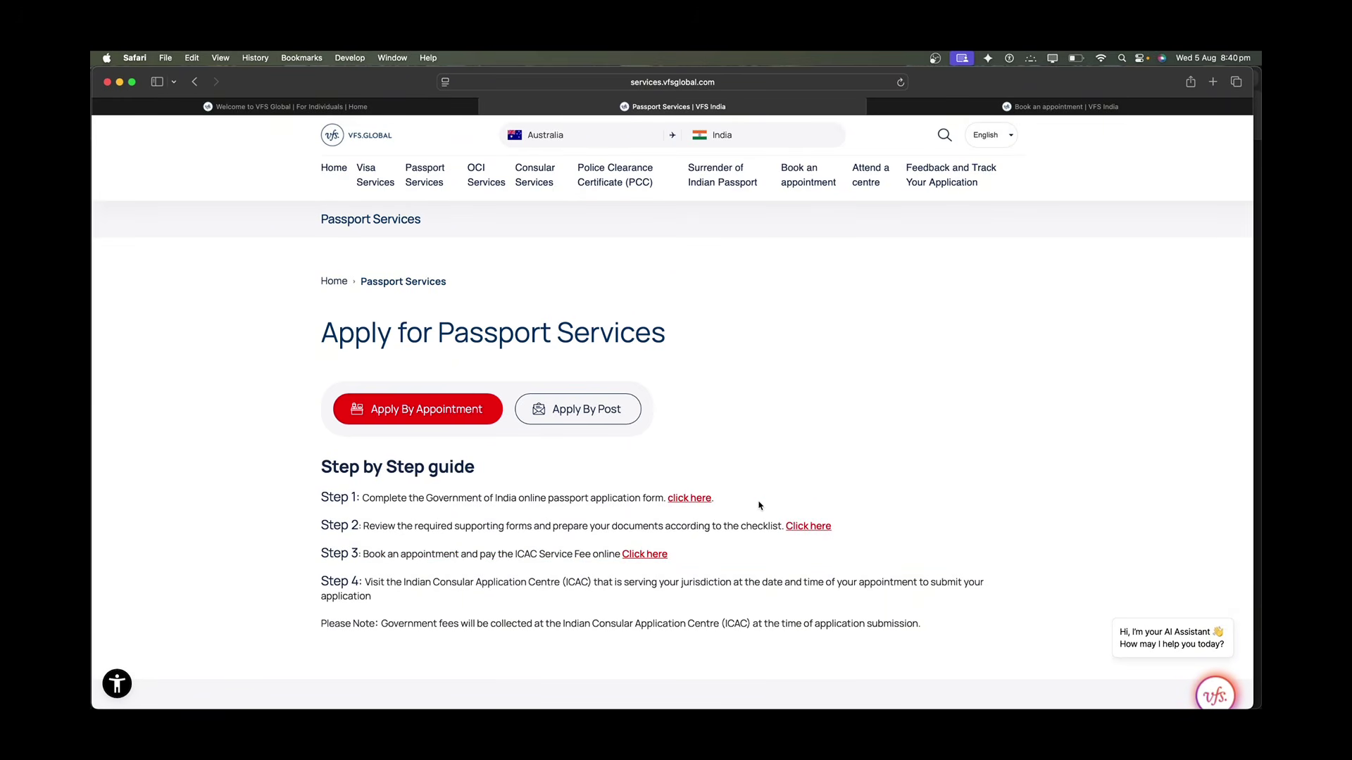
{"action": "right_click", "coordinate": [689, 499]}
{"action": "left_click", "coordinate": [702, 508]}
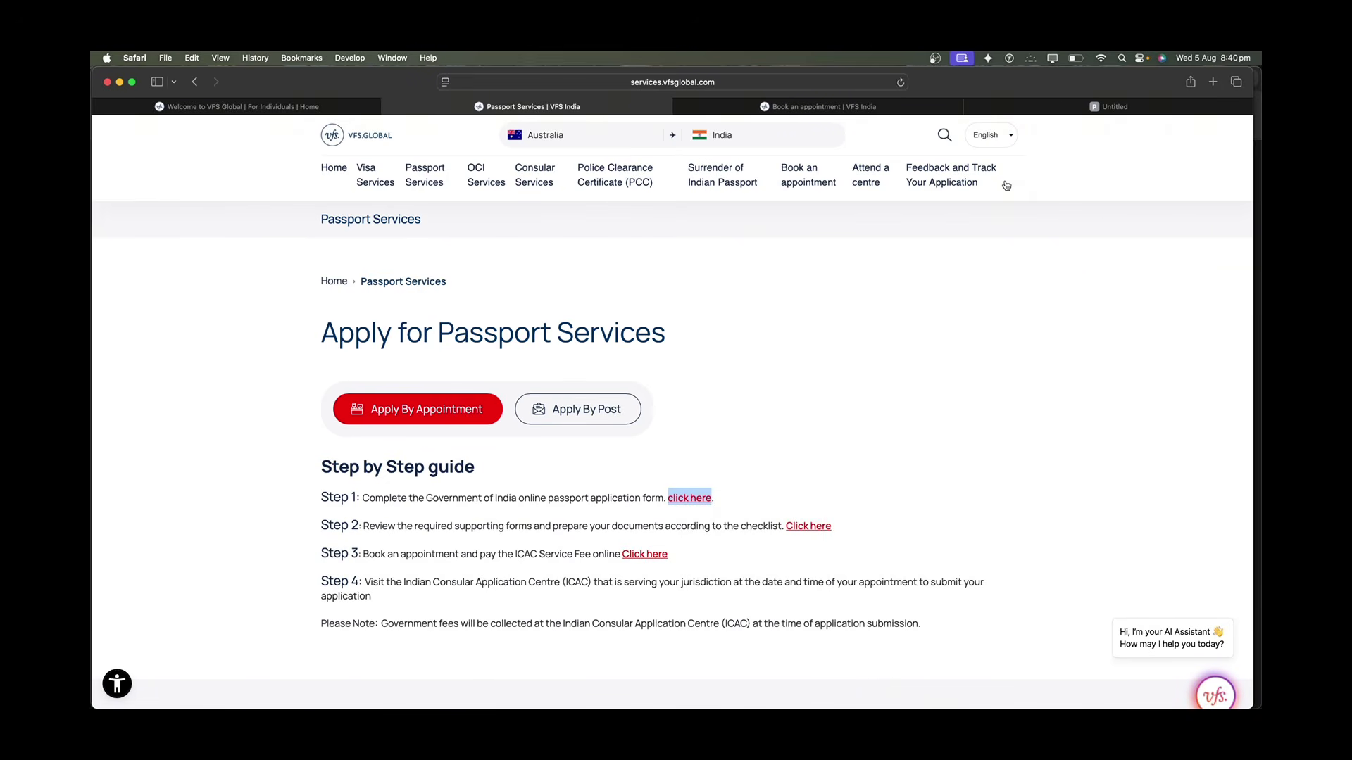
{"action": "key", "text": "super+shift+bracketright"}
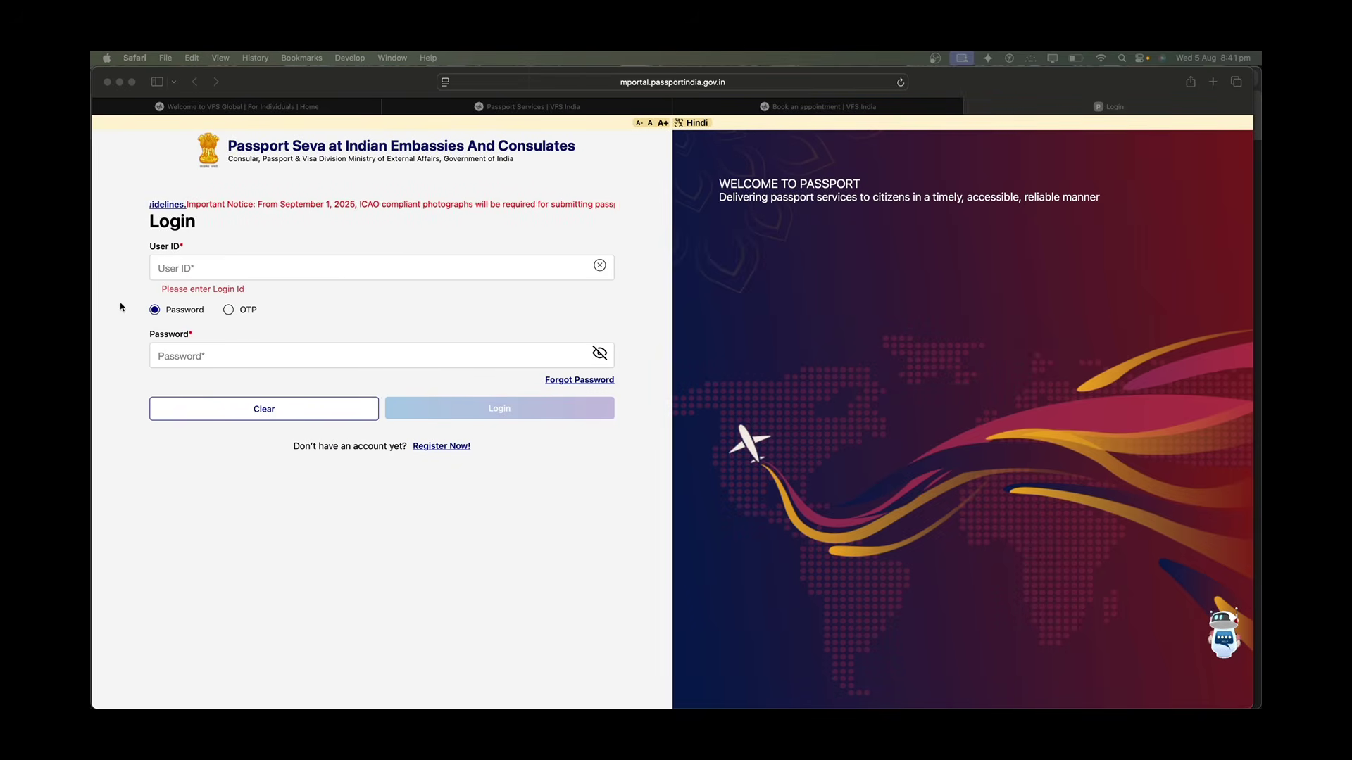
{"action": "left_click", "coordinate": [231, 314]}
{"action": "left_click", "coordinate": [229, 311]}
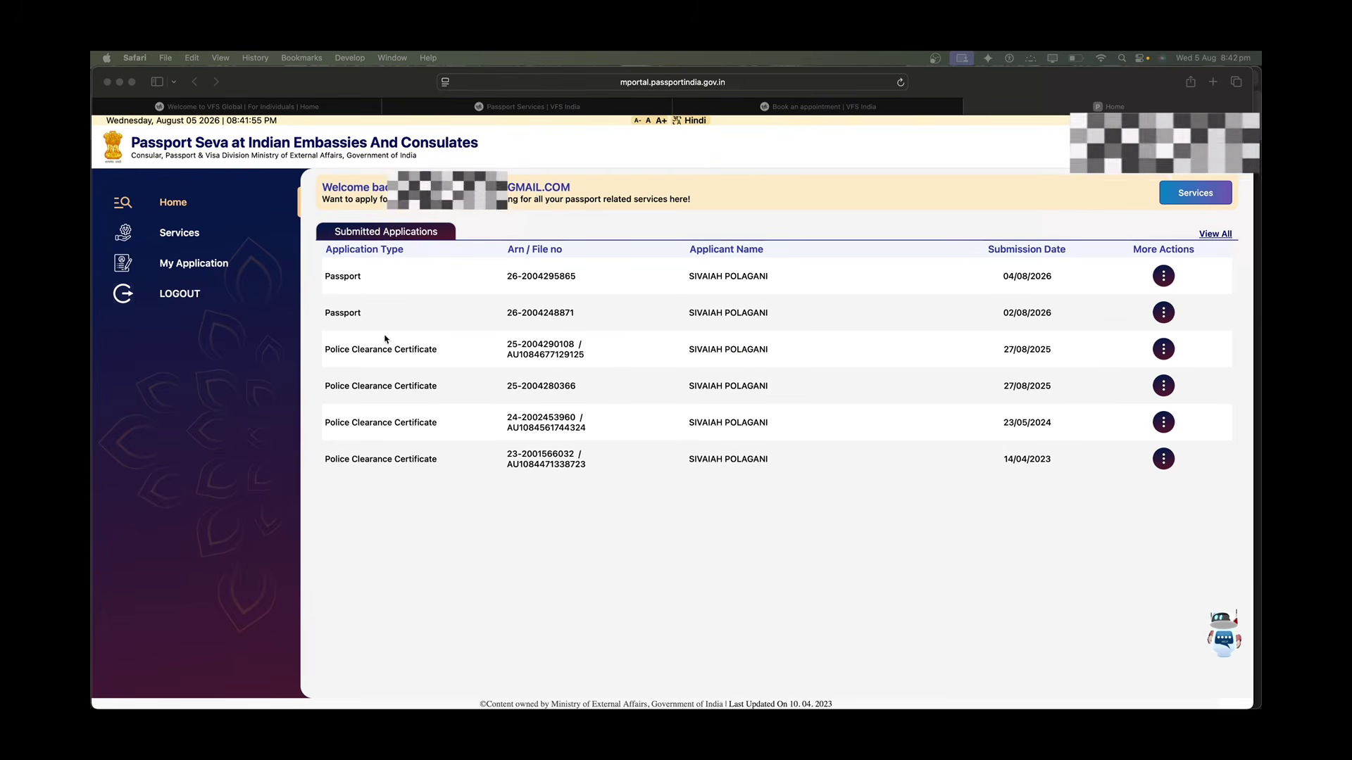
Start a Fresh Passport/Re-issue of Passport application without entering existing passport details, and choose Re-issue of Passport.
{"action": "left_click", "coordinate": [185, 235]}
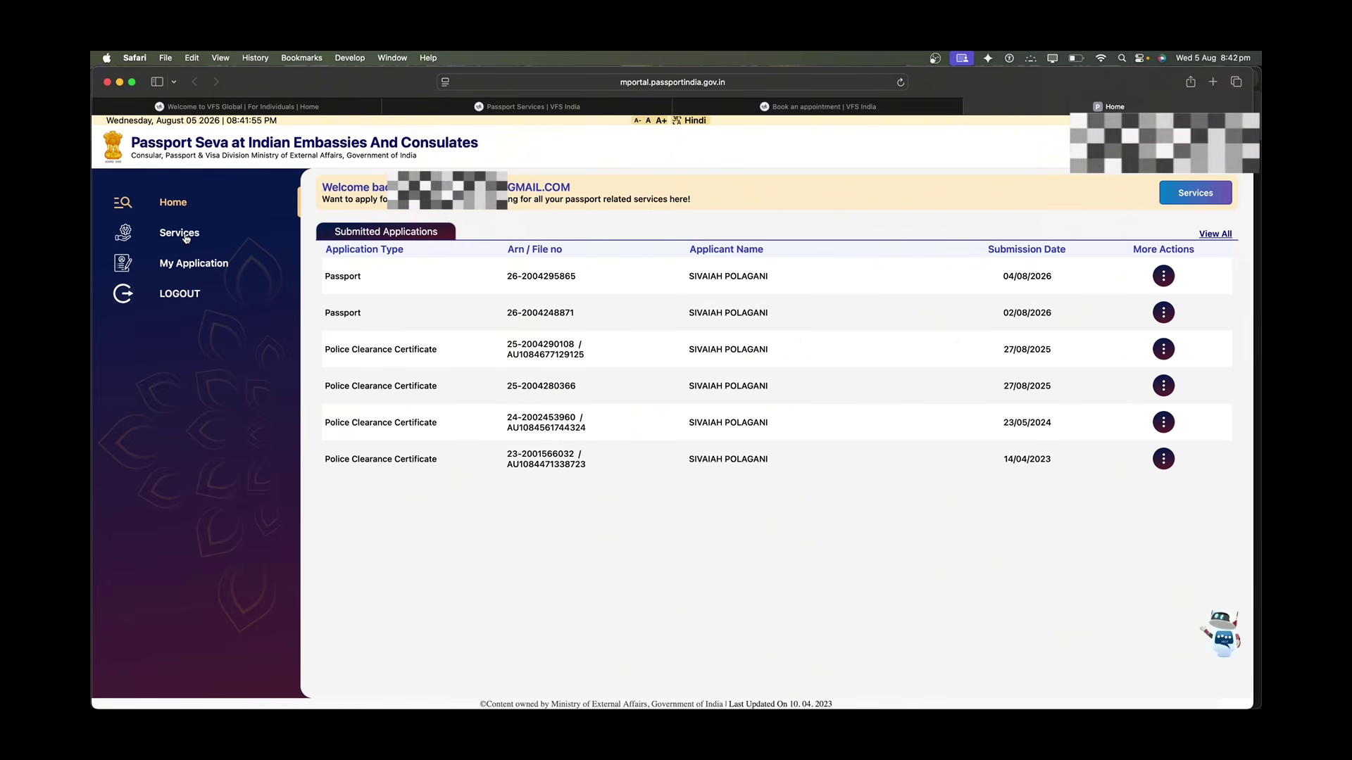
{"action": "left_click", "coordinate": [672, 438]}
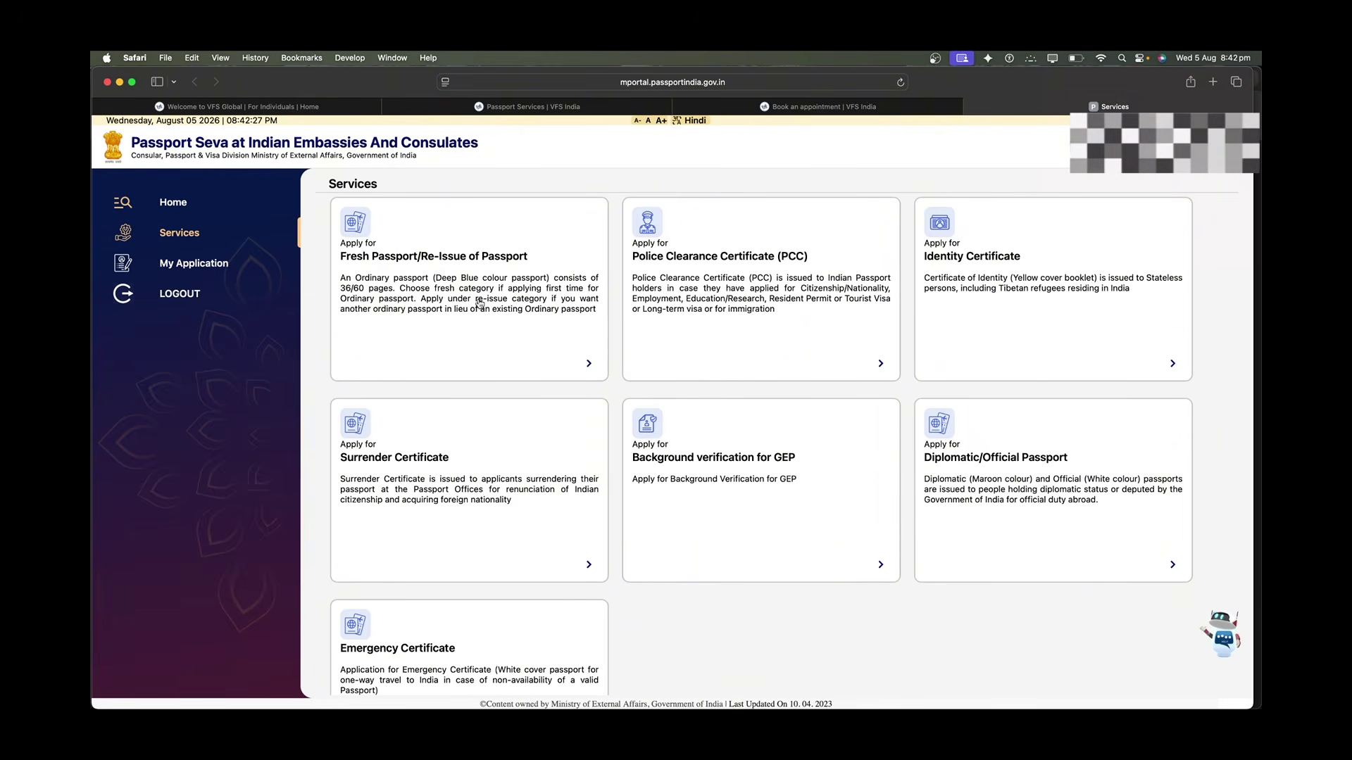
{"action": "left_click", "coordinate": [480, 302]}
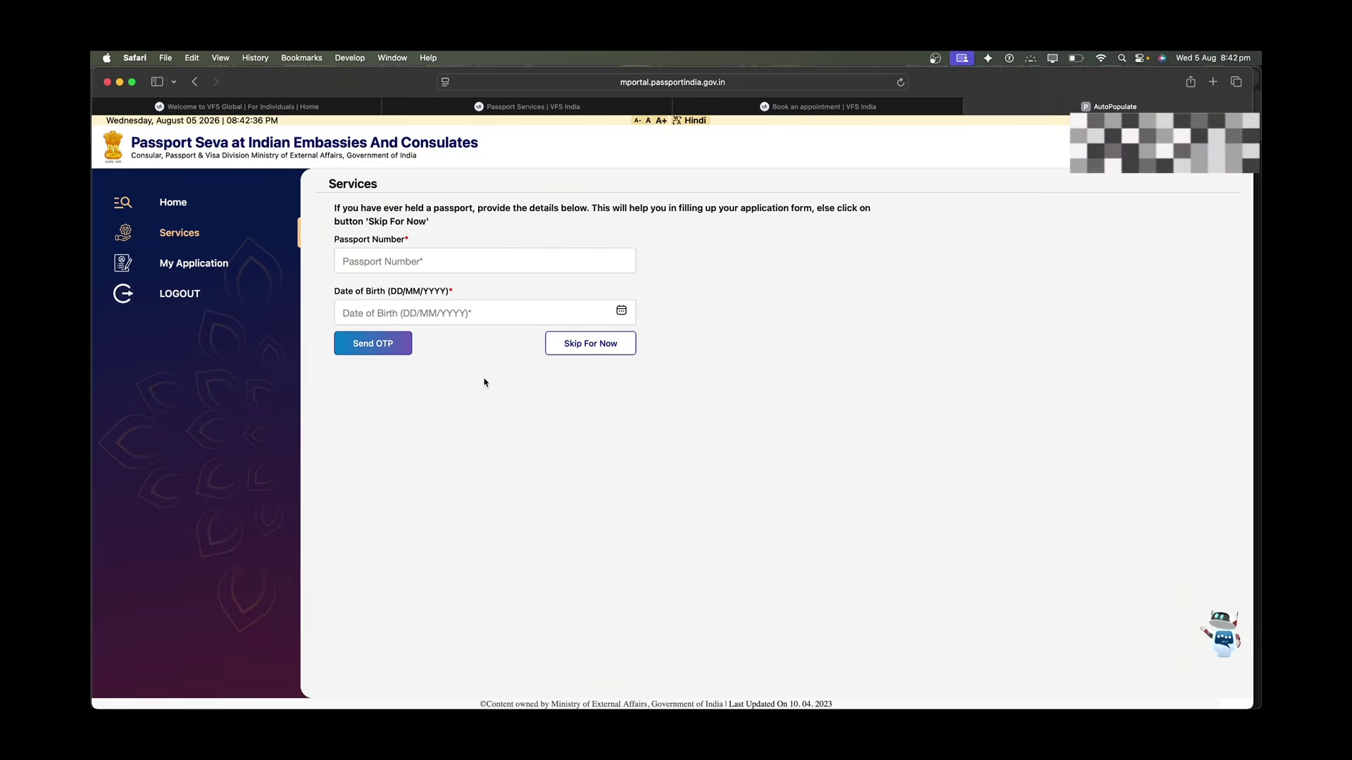
{"action": "left_click", "coordinate": [576, 345]}
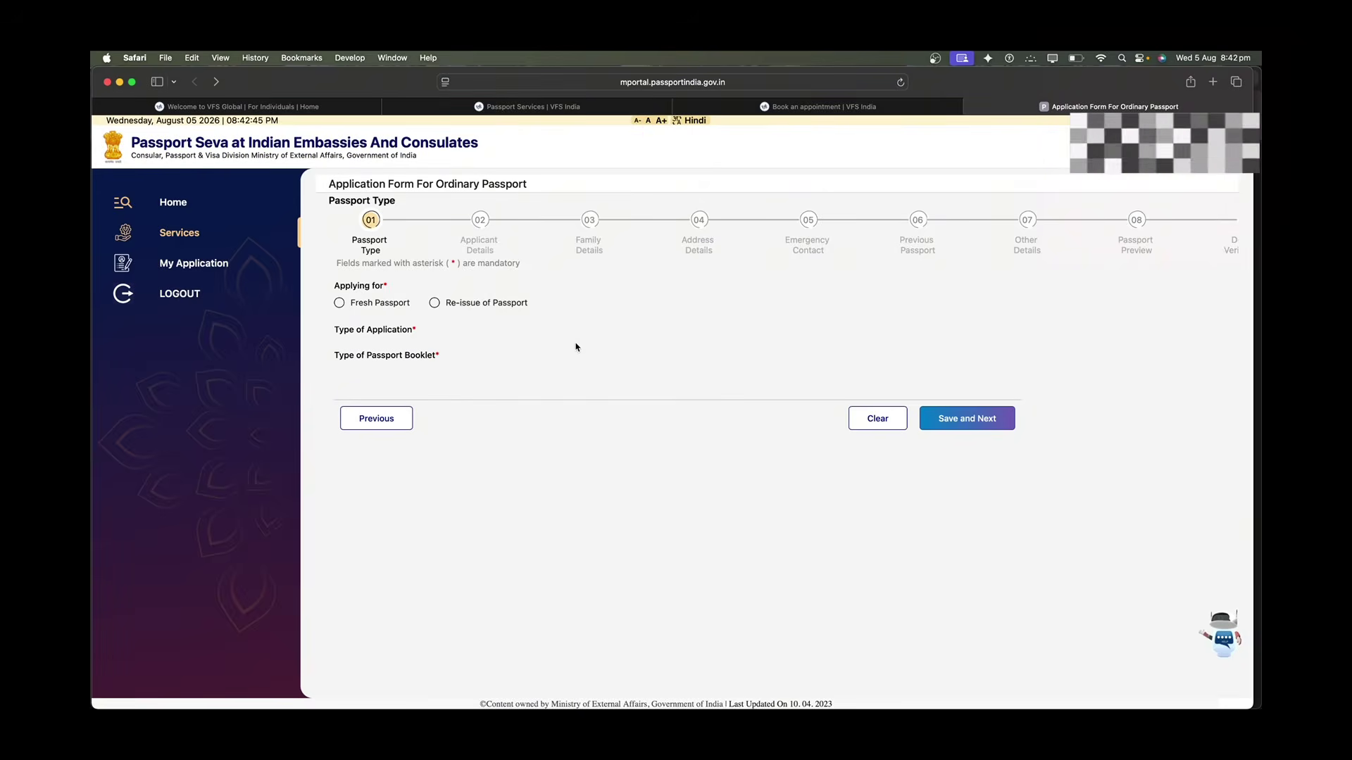
{"action": "left_click", "coordinate": [435, 303]}
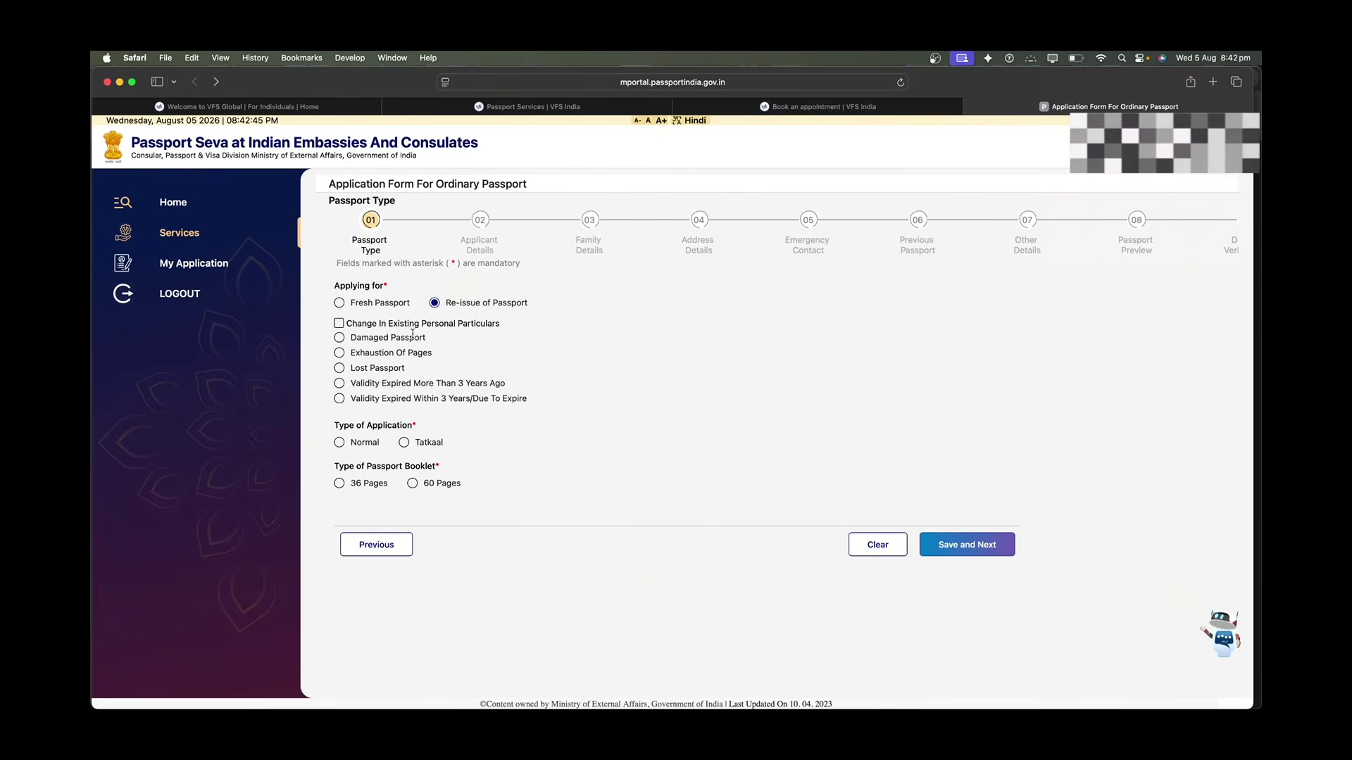
Set the re-issue reason to Validity Expired Within 3 Years/Due To Expire, with Tatkaal and a 36-page booklet, and save the Passport Type section.
{"action": "left_click", "coordinate": [341, 399]}
{"action": "left_click", "coordinate": [405, 443]}
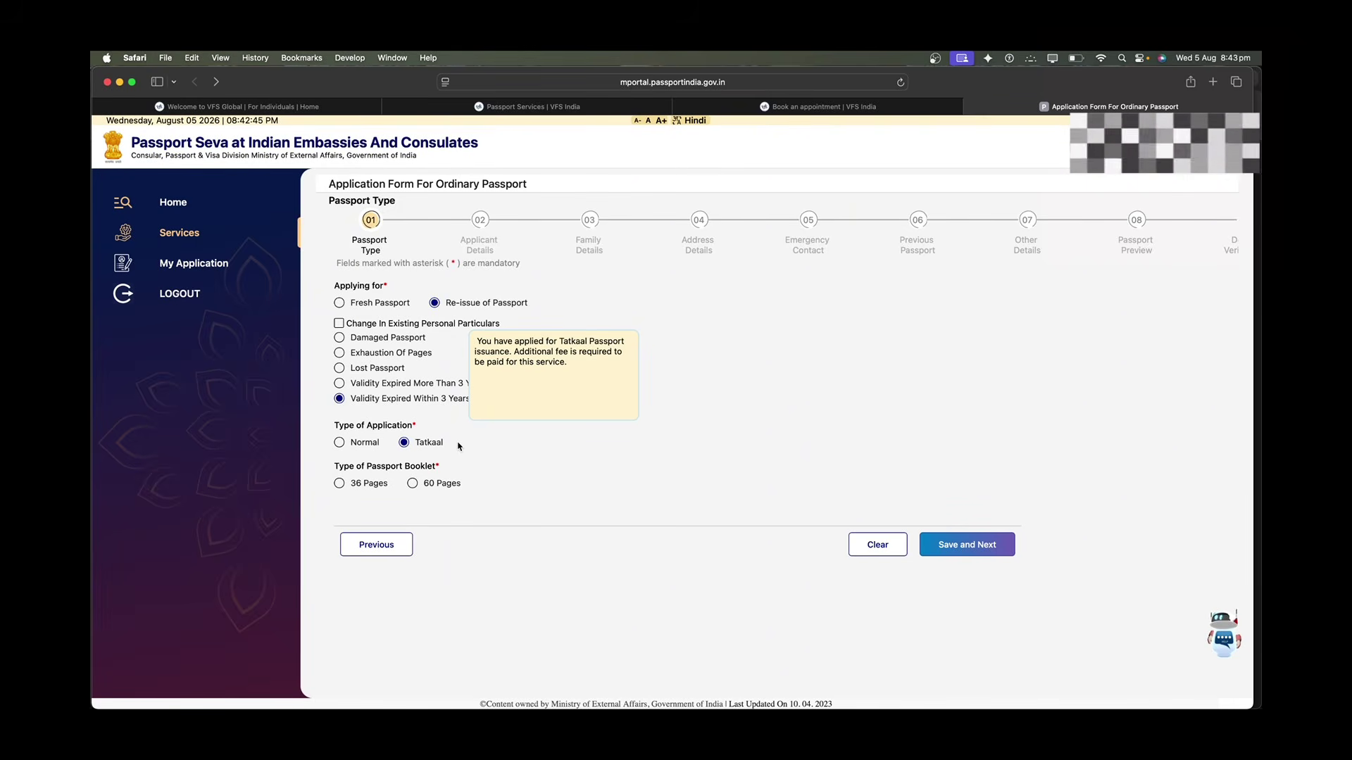
{"action": "left_click", "coordinate": [340, 488]}
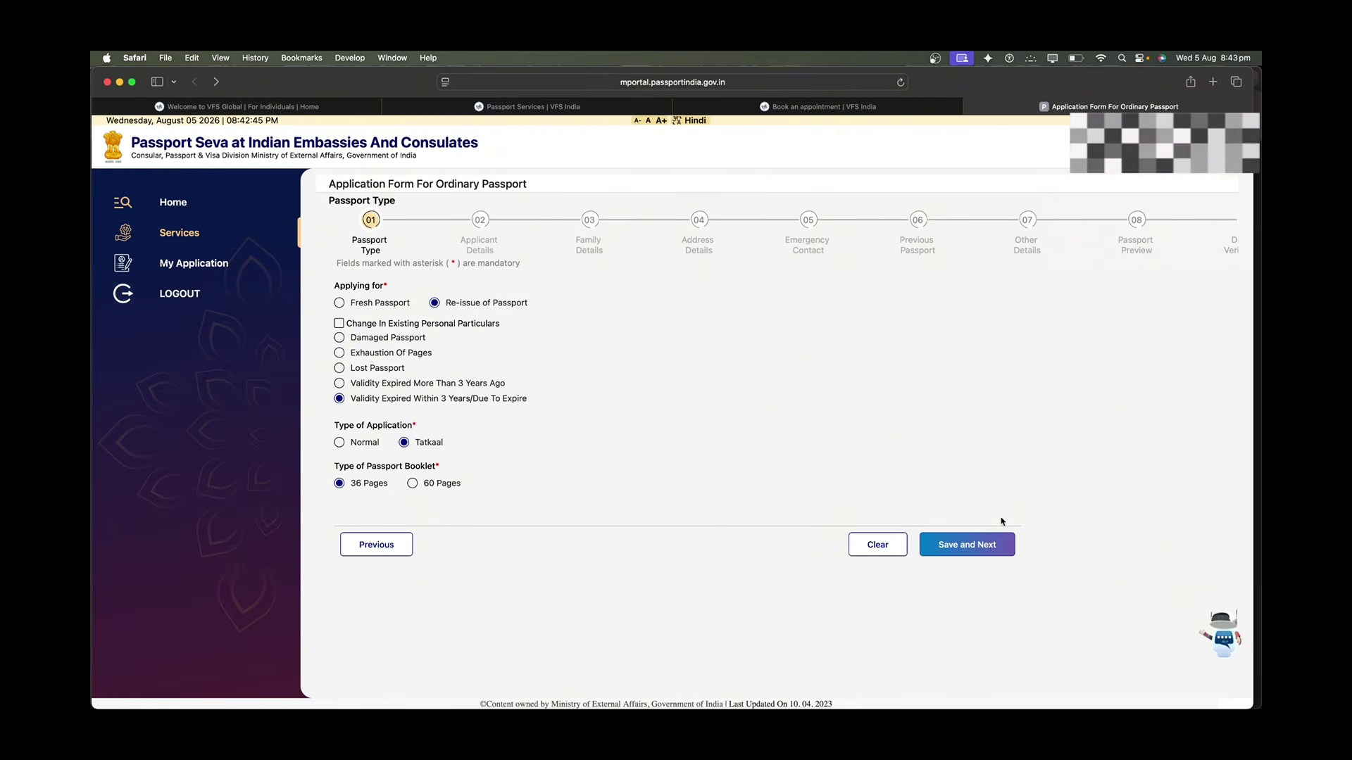
{"action": "left_click", "coordinate": [985, 550]}
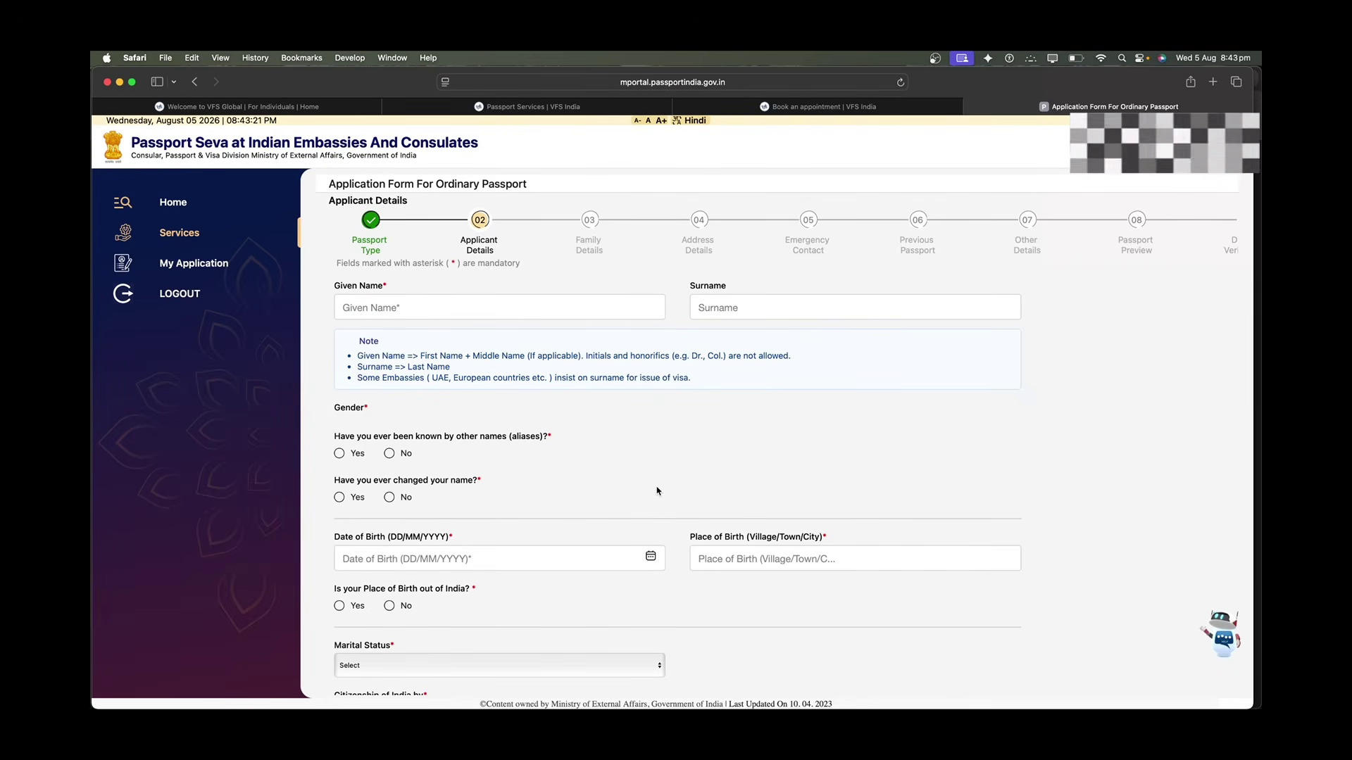
Look through the Applicant Details section, from the name fields down to the Aadhaar consent.
{"action": "scroll", "coordinate": [657, 491], "scroll_direction": "down", "scroll_amount": 5}
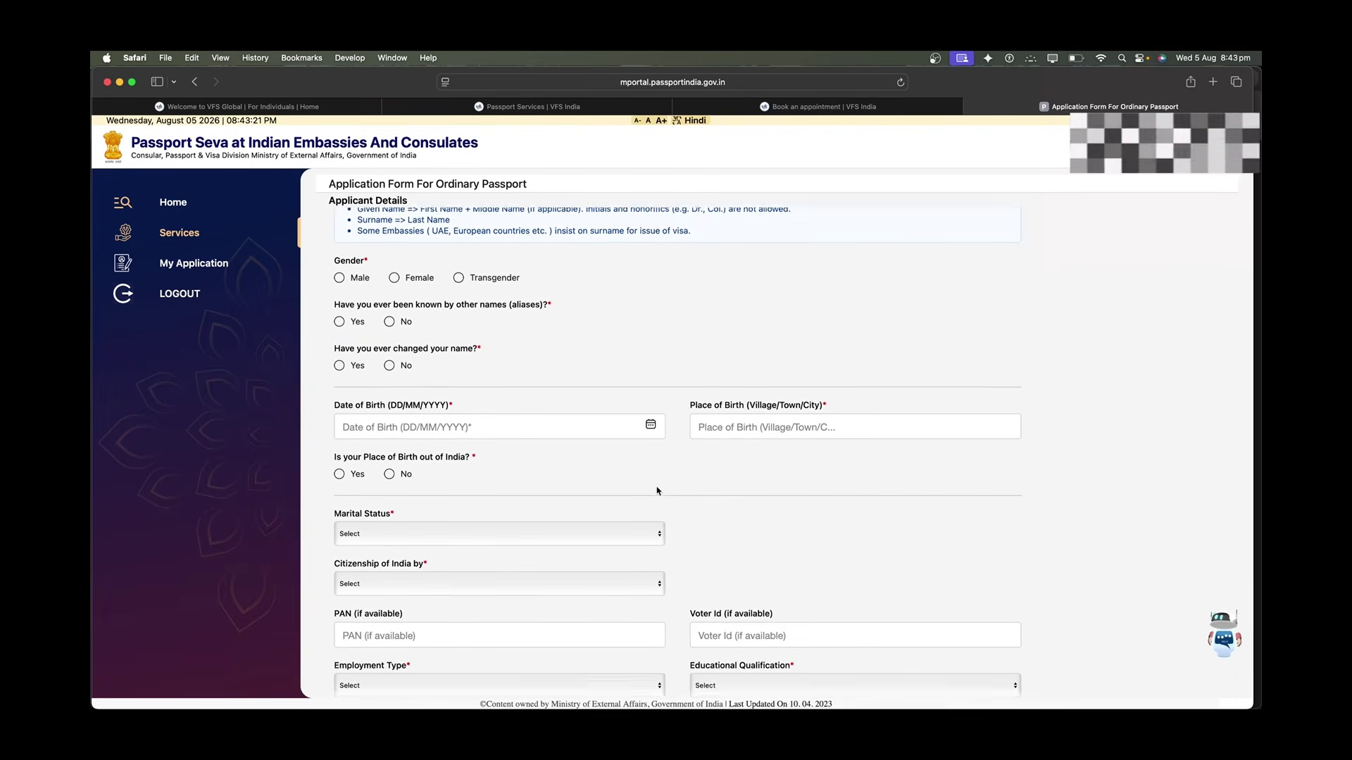
{"action": "scroll", "coordinate": [657, 491], "scroll_direction": "down", "scroll_amount": 7}
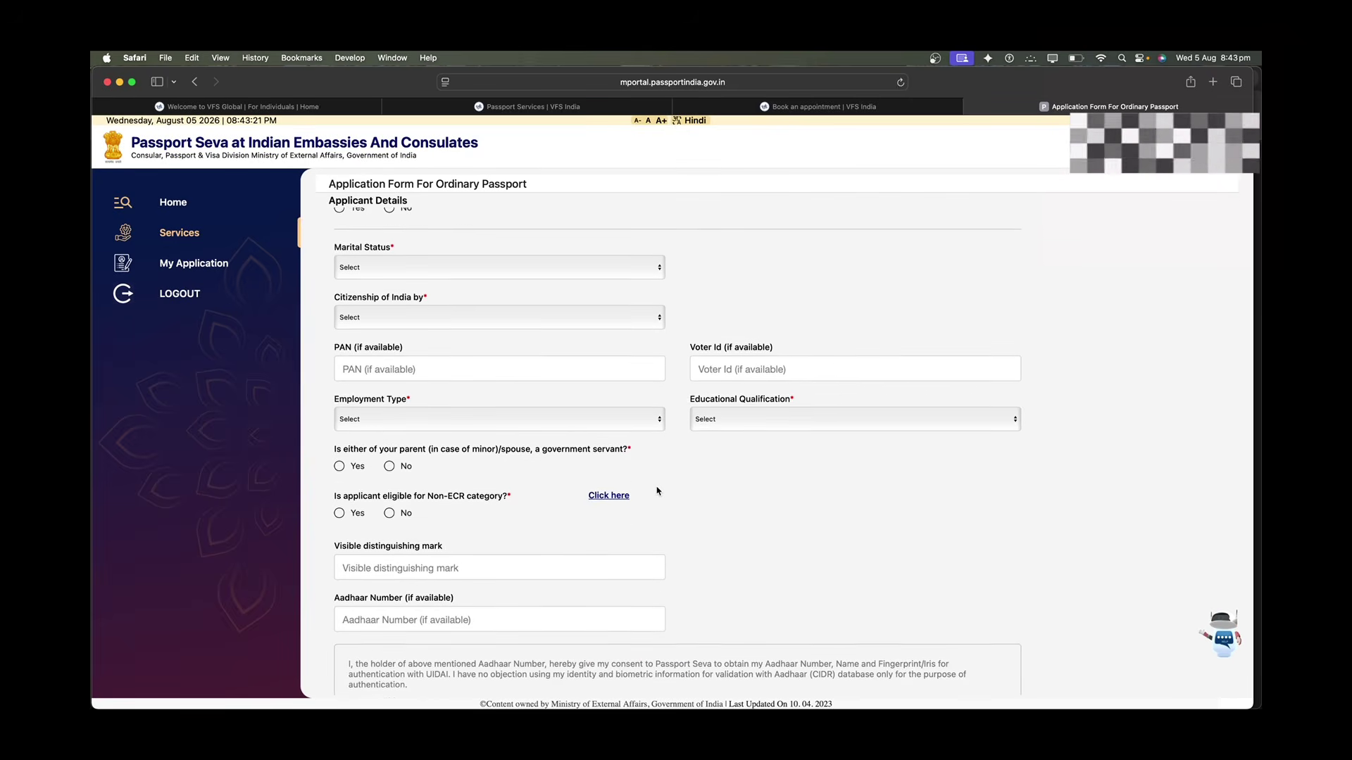
{"action": "scroll", "coordinate": [657, 490], "scroll_direction": "down", "scroll_amount": 2}
{"action": "scroll", "coordinate": [756, 432], "scroll_direction": "up", "scroll_amount": 11}
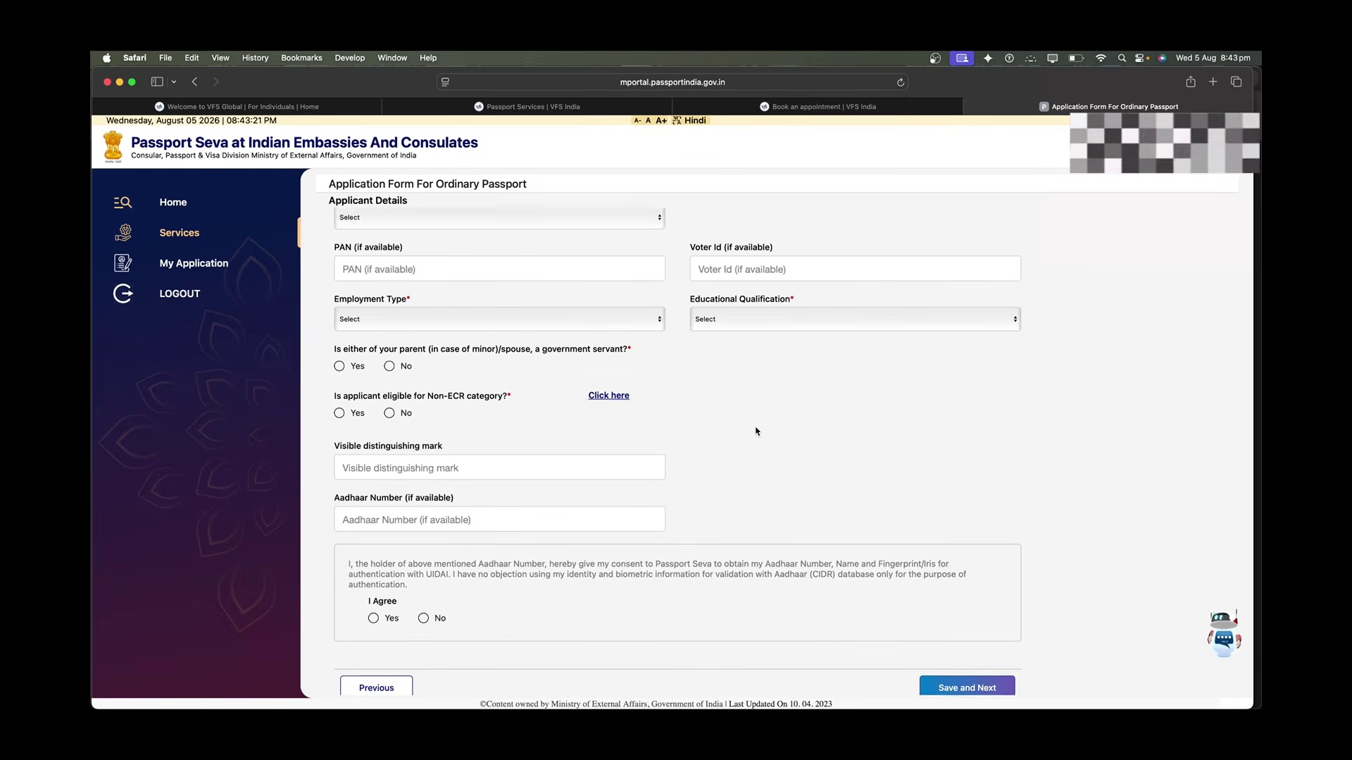
{"action": "scroll", "coordinate": [756, 432], "scroll_direction": "up", "scroll_amount": 3}
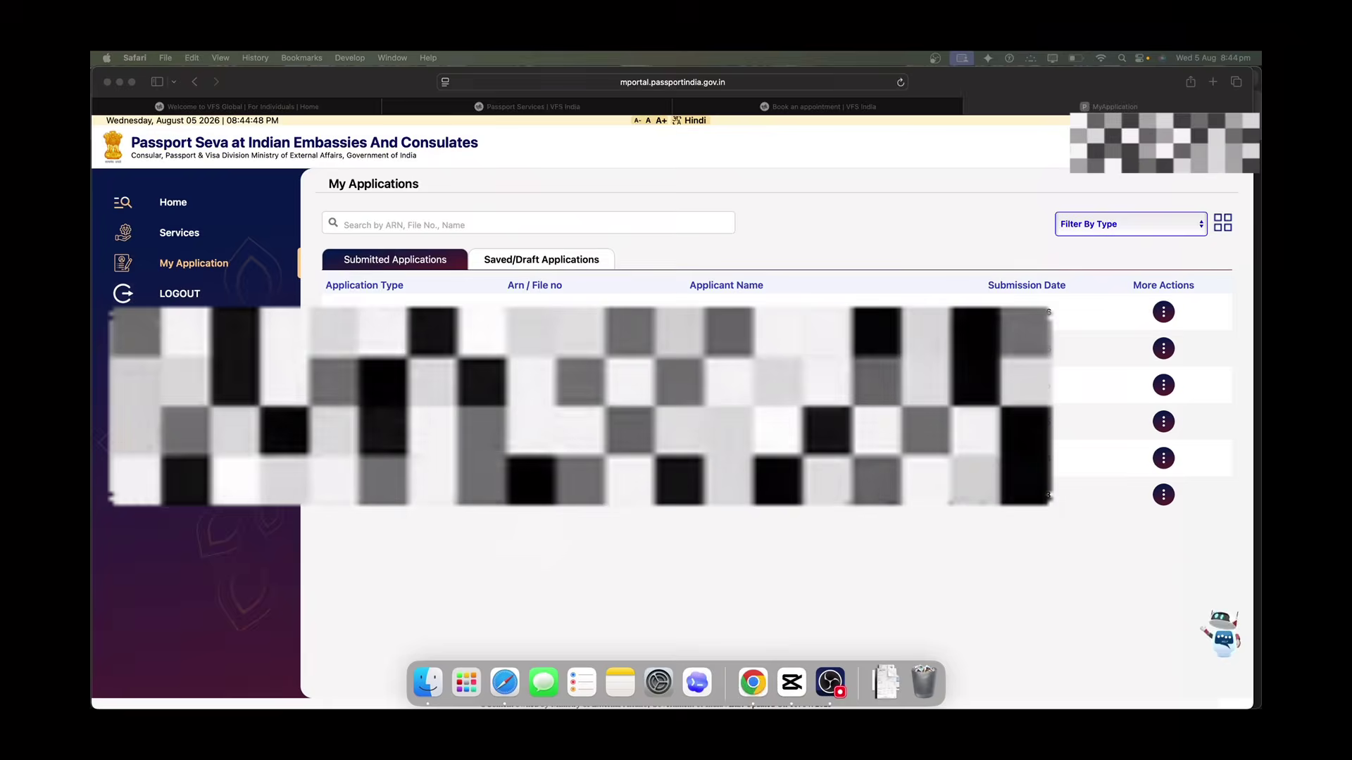
Open Upload Supporting Documents for the first submitted application and set the category to Documents.
{"action": "left_click", "coordinate": [1163, 312]}
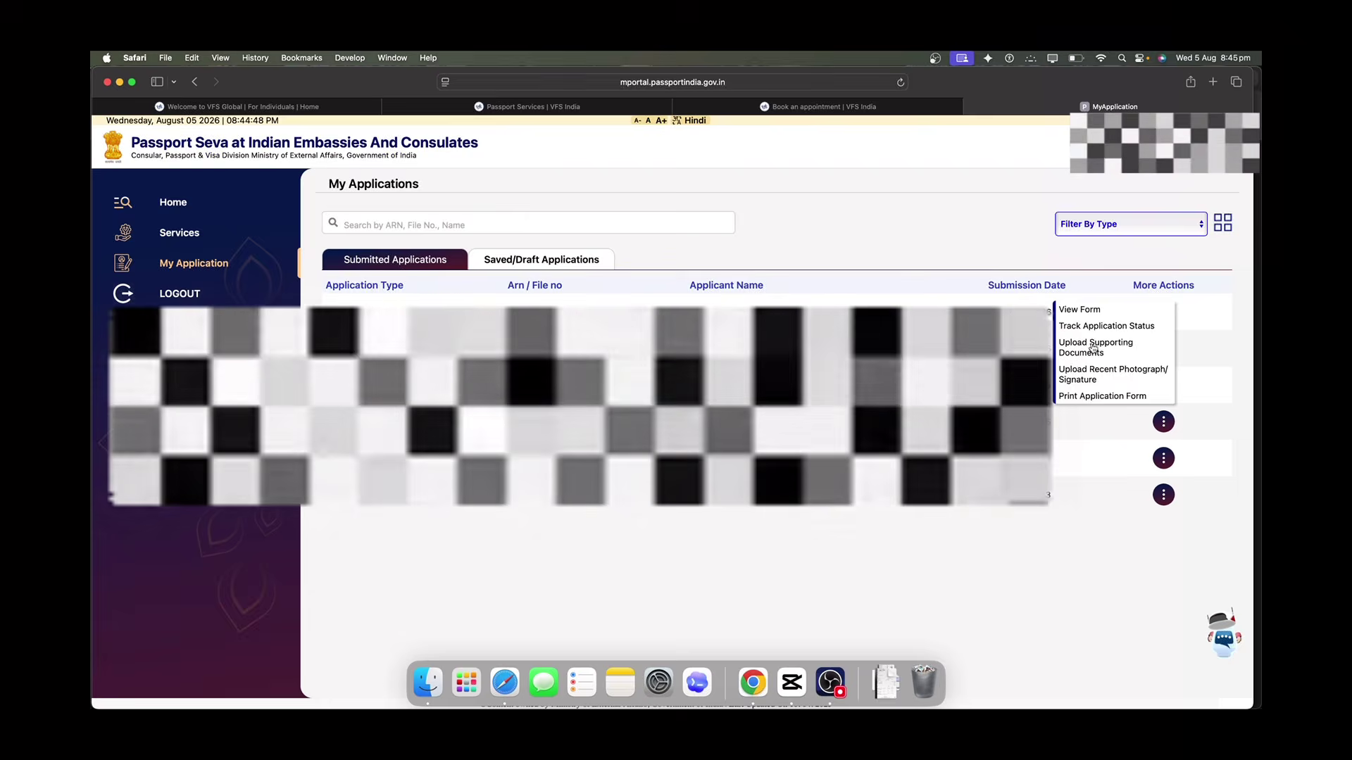
{"action": "left_click", "coordinate": [1093, 348]}
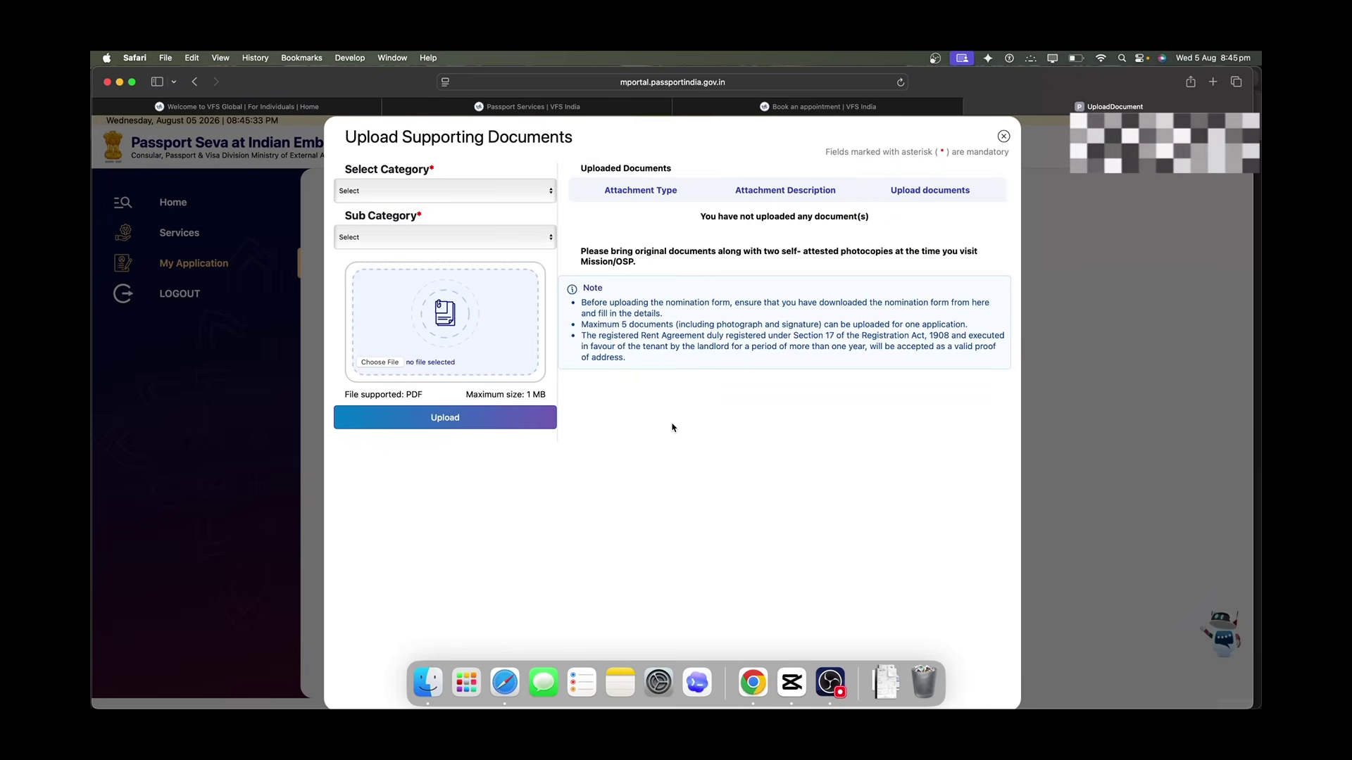
{"action": "left_click", "coordinate": [458, 192]}
{"action": "left_click", "coordinate": [454, 209]}
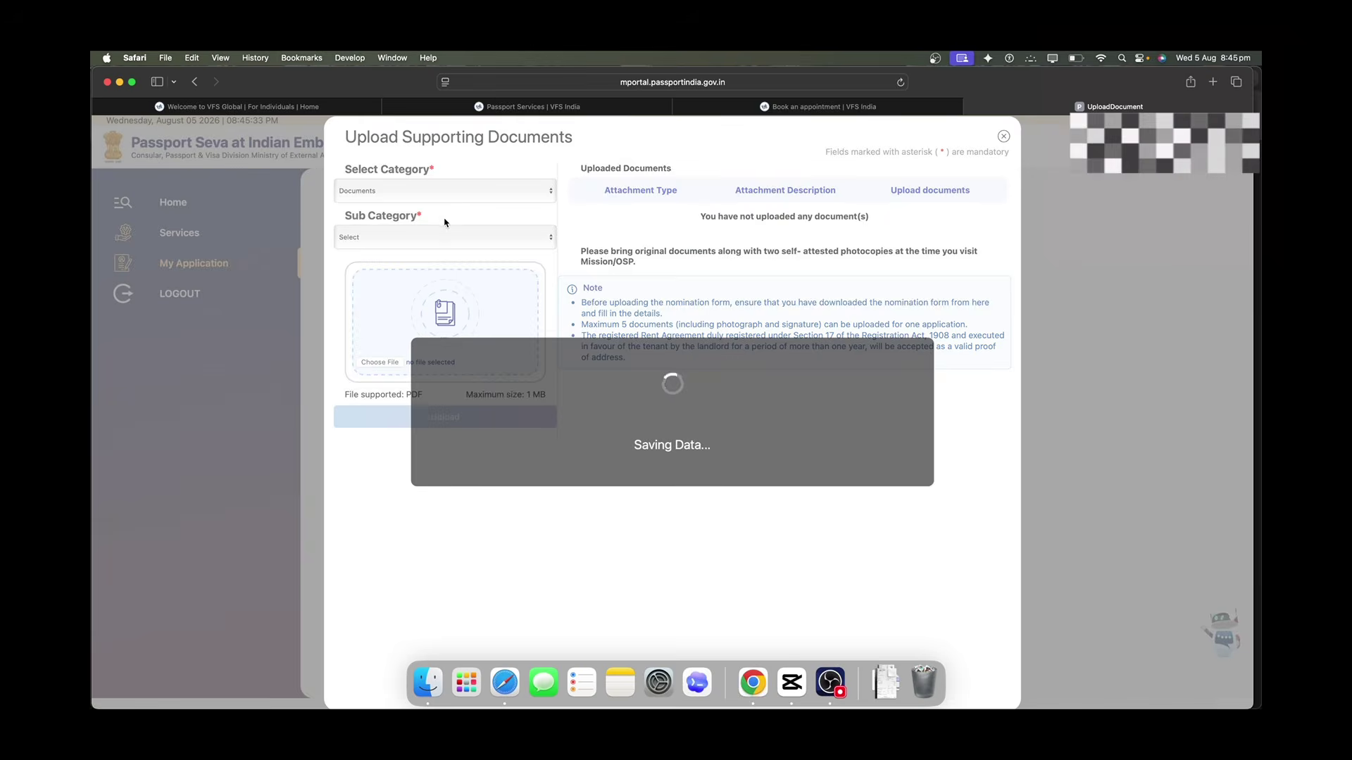
Look through the document sub categories and the supported file type and size limit, and close the form without uploading.
{"action": "left_click", "coordinate": [436, 235]}
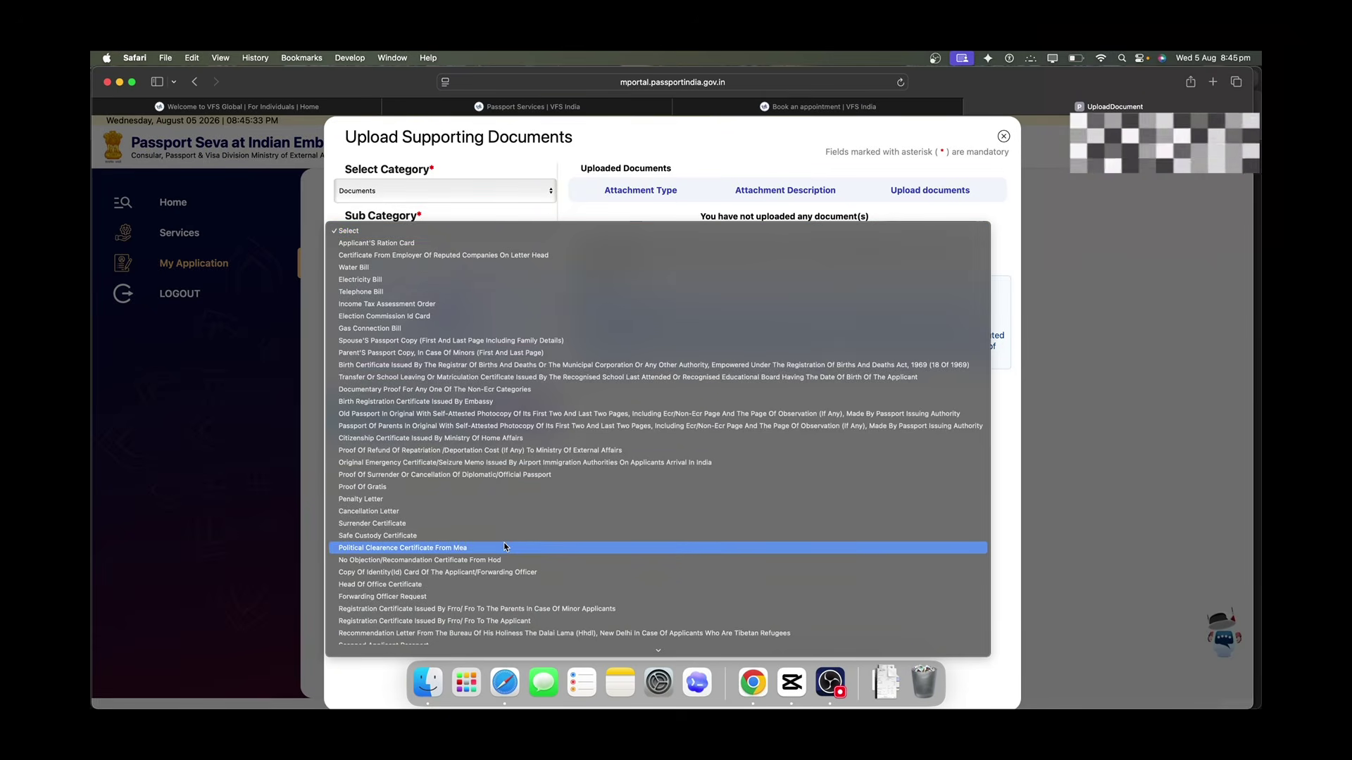
{"action": "scroll", "coordinate": [504, 542], "scroll_direction": "down", "scroll_amount": 1}
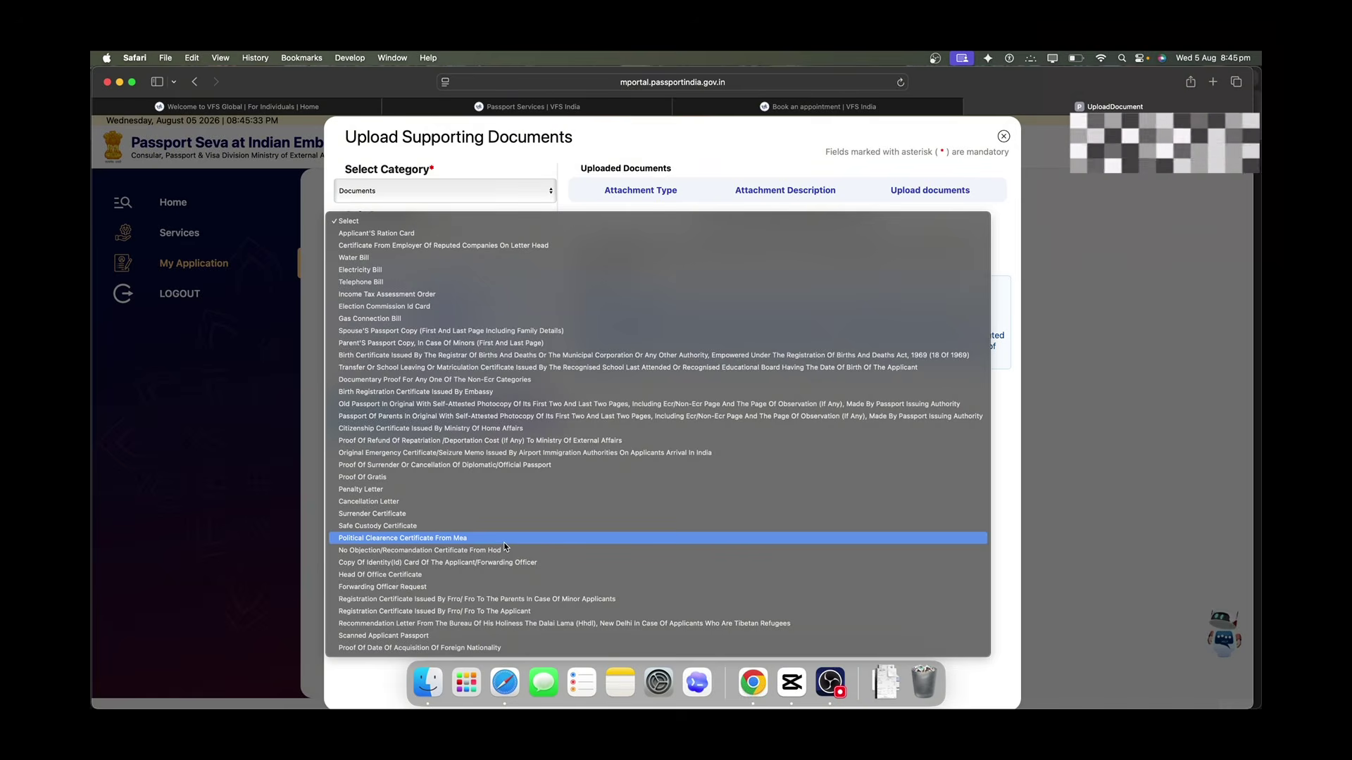
{"action": "left_click", "coordinate": [527, 170]}
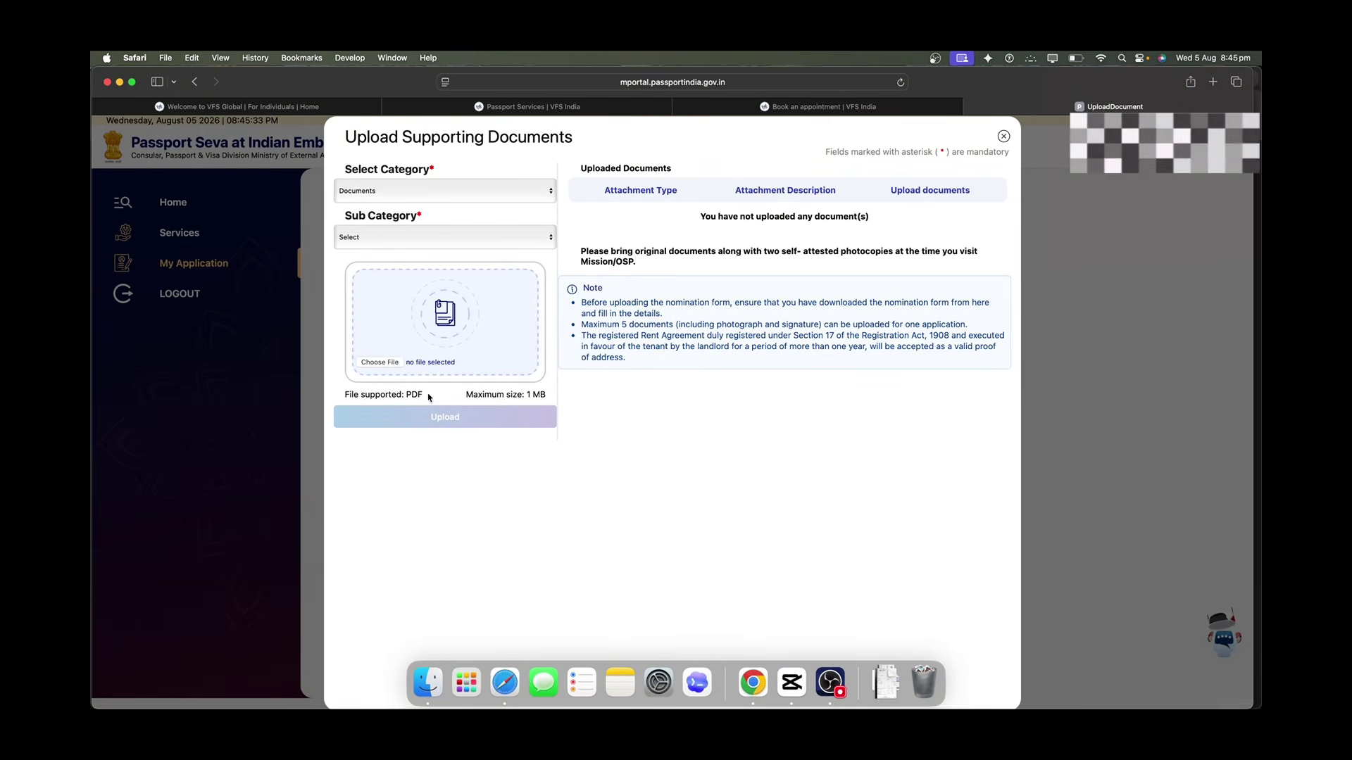
{"action": "left_click_drag", "start_coordinate": [346, 395], "coordinate": [550, 398]}
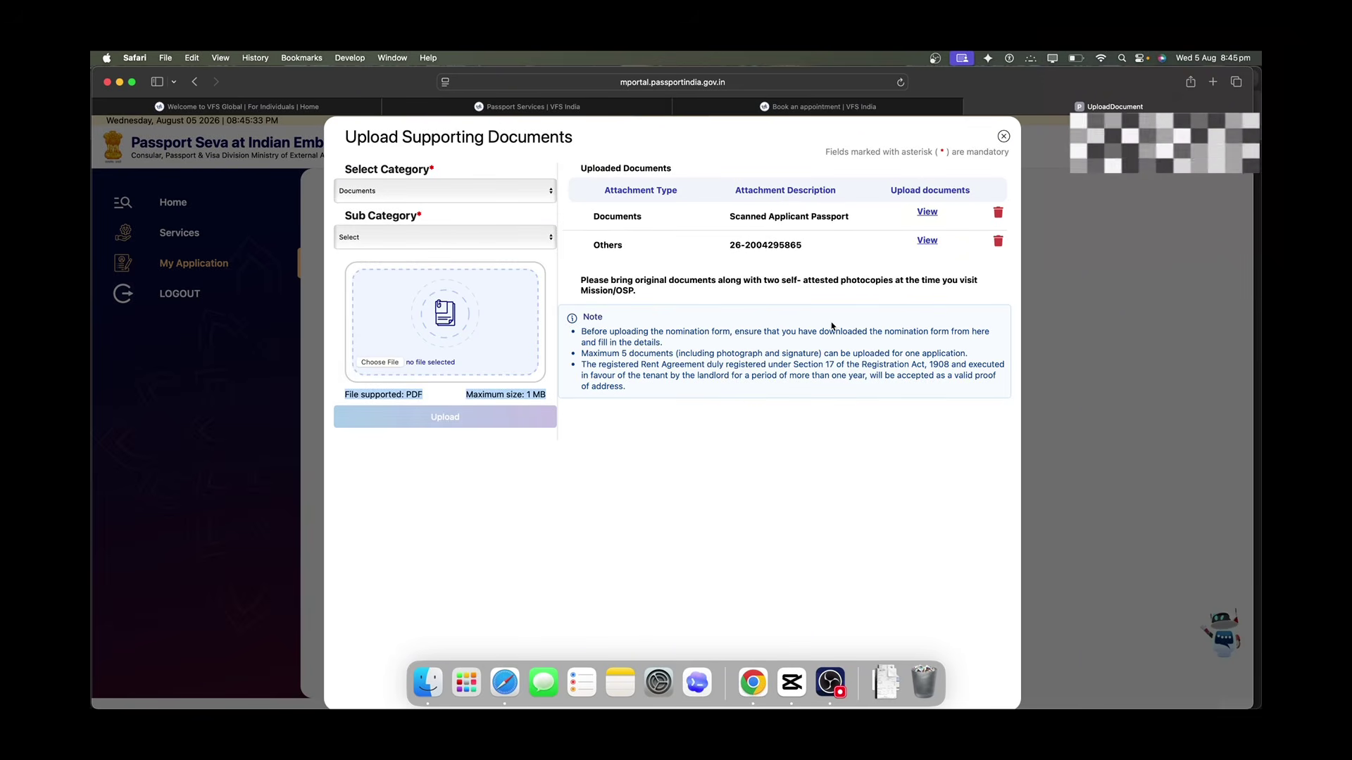
{"action": "left_click", "coordinate": [1003, 136]}
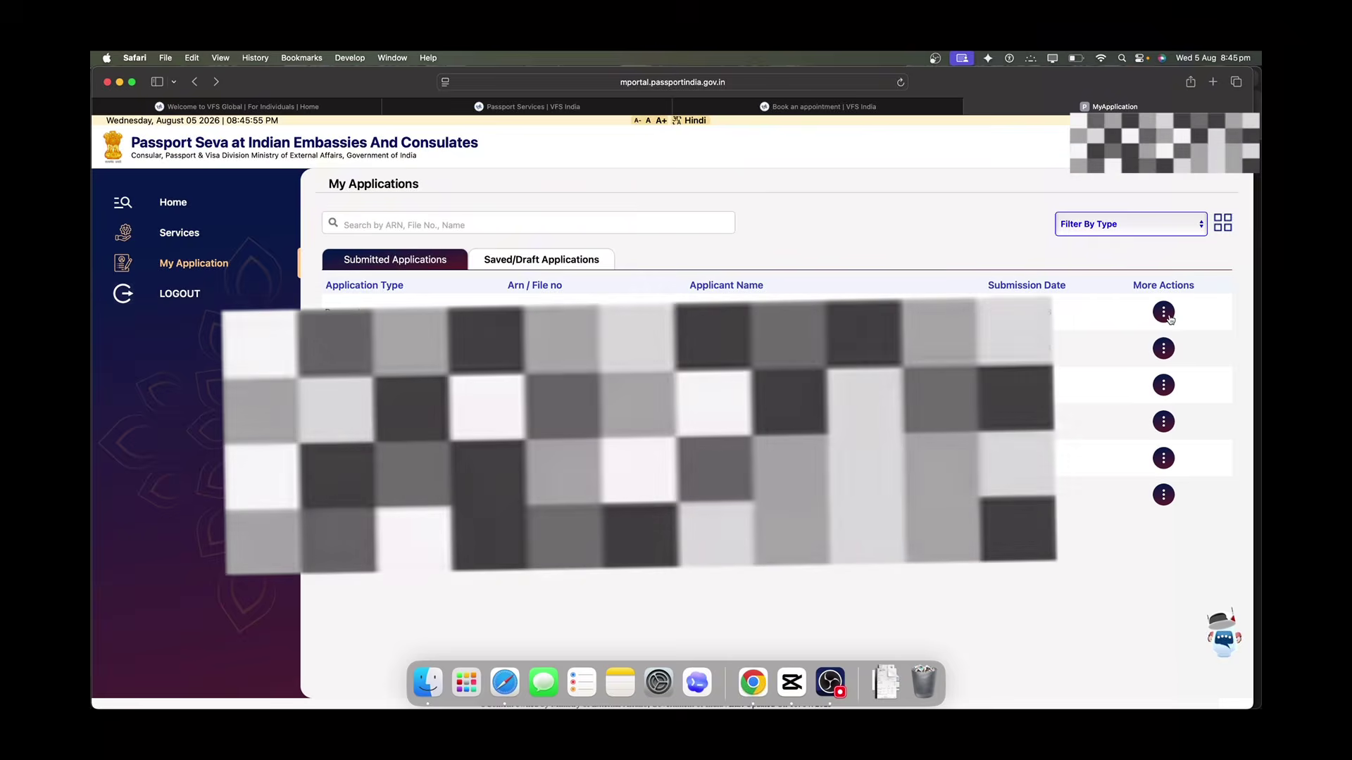
View the first application's details and examine the required photograph dimensions in Upload Recent Photograph/Signature.
{"action": "left_click", "coordinate": [1168, 317]}
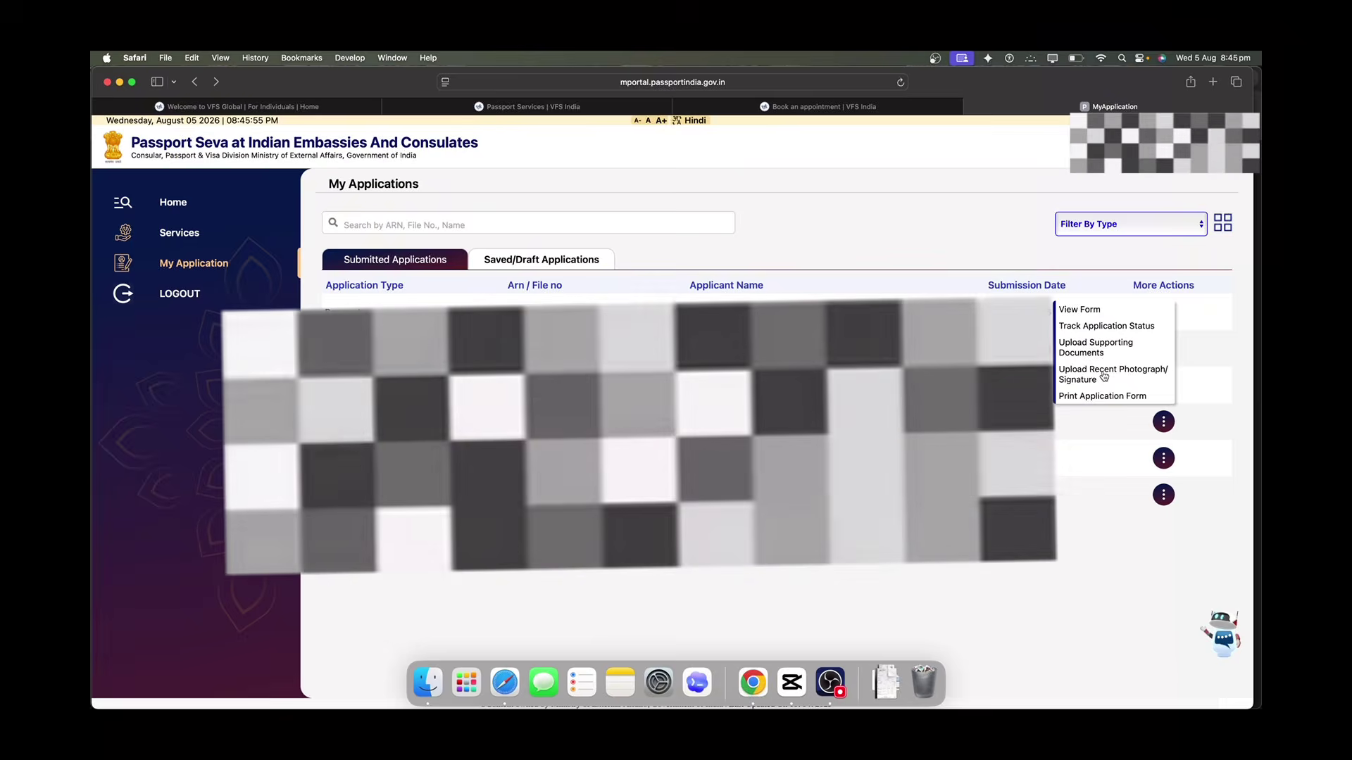
{"action": "left_click", "coordinate": [1097, 311]}
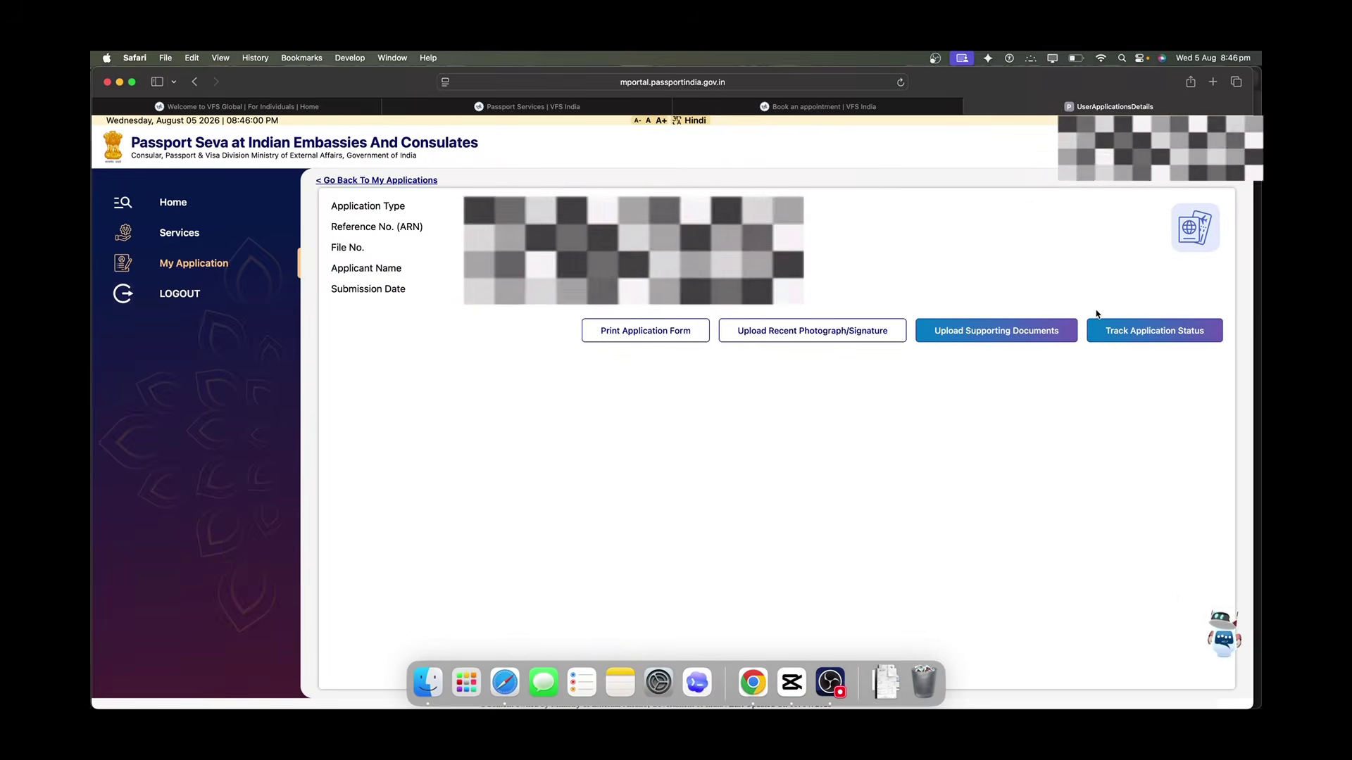
{"action": "left_click", "coordinate": [795, 337]}
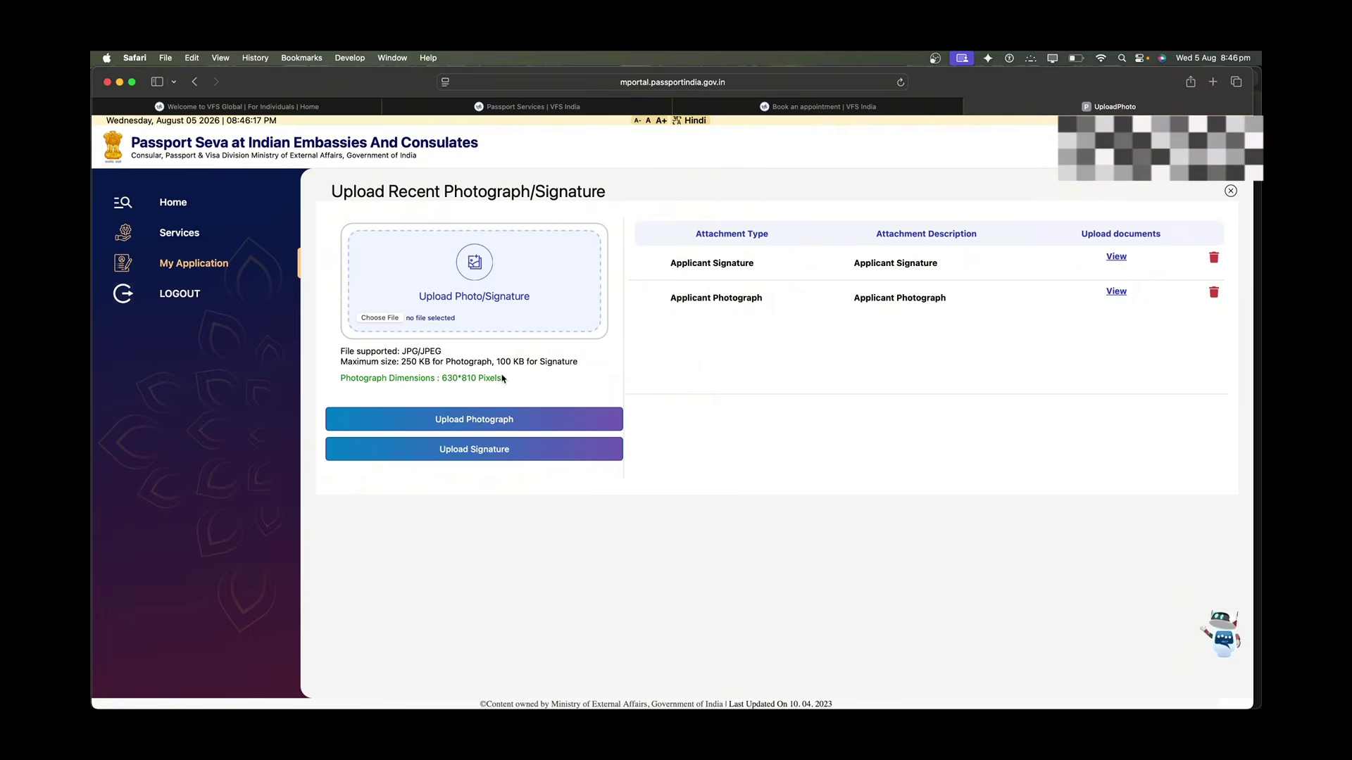
{"action": "left_click_drag", "start_coordinate": [502, 379], "coordinate": [443, 376]}
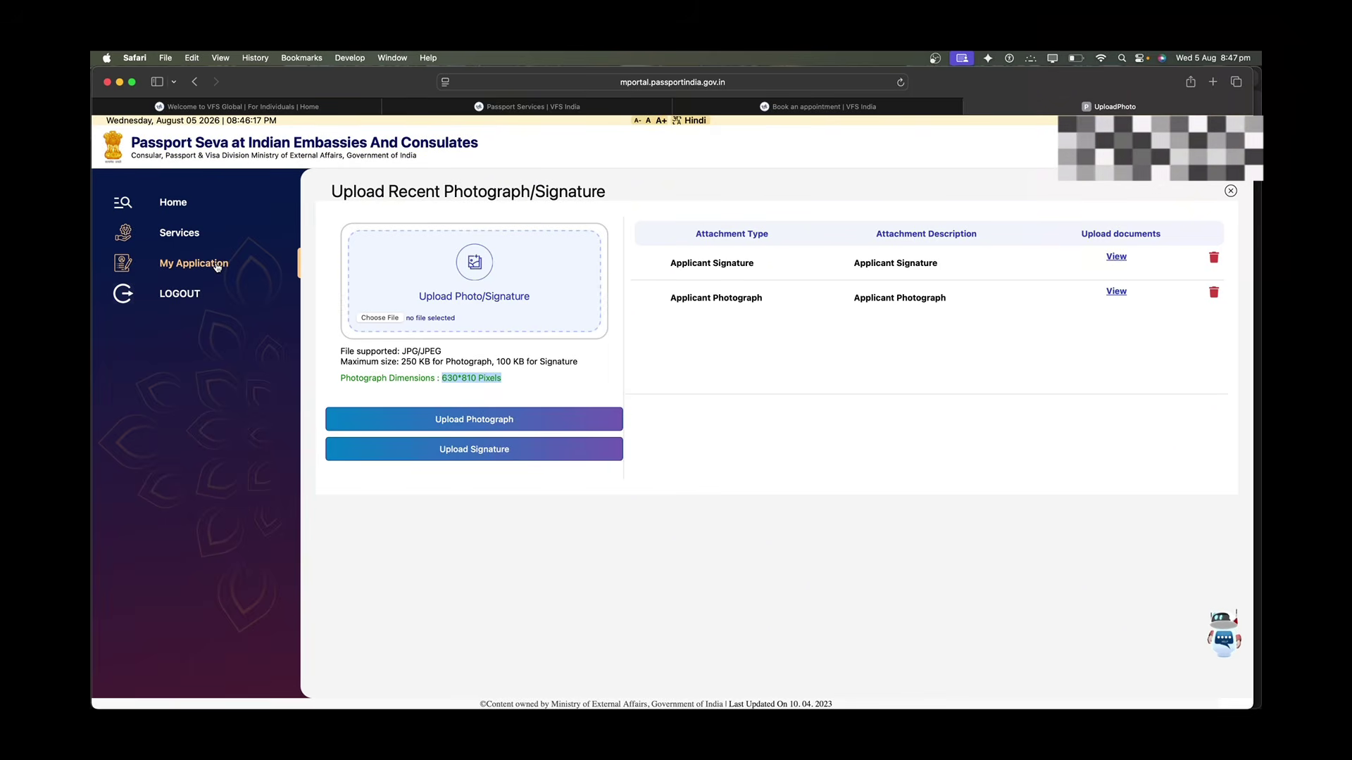
Close the passport portal page and read Steps 1 to 3 of the VFS Passport Services guide.
{"action": "key", "text": "super+w"}
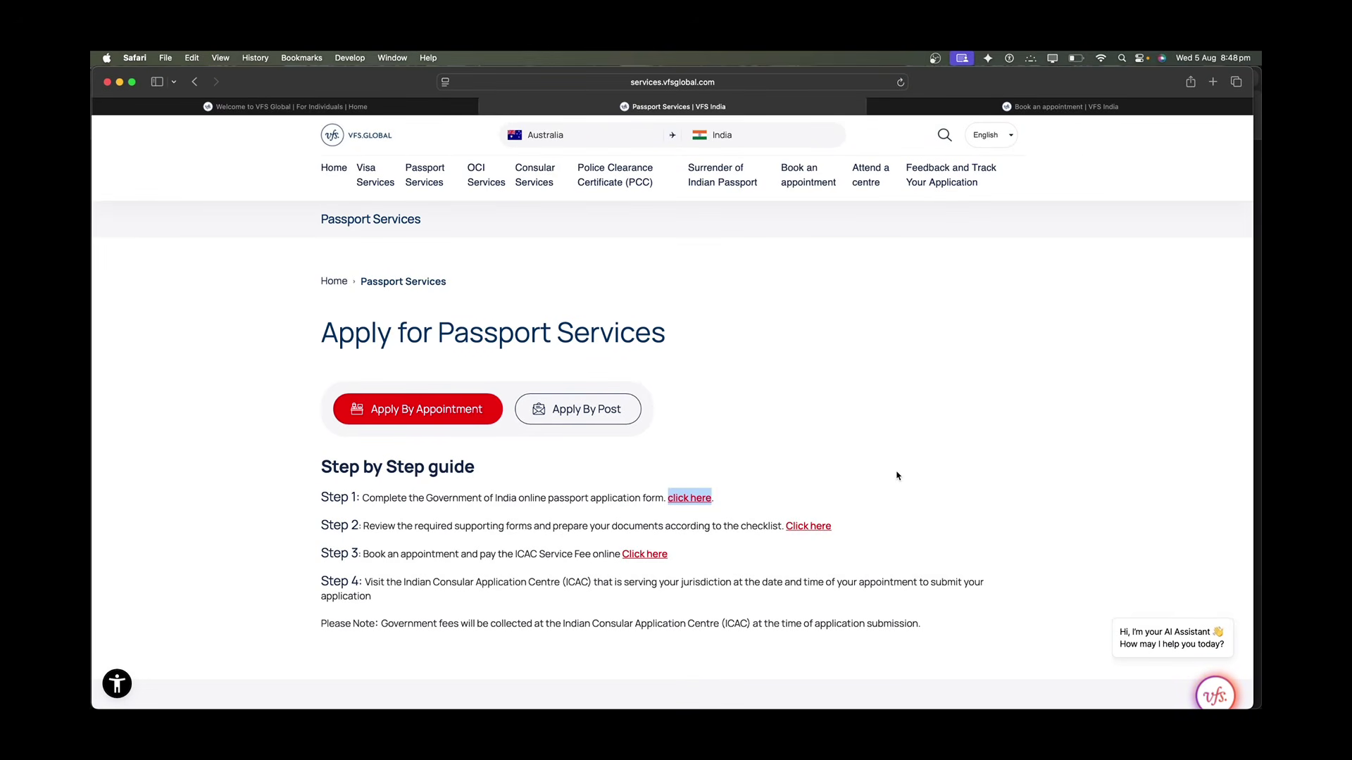
{"action": "triple_click", "coordinate": [626, 497]}
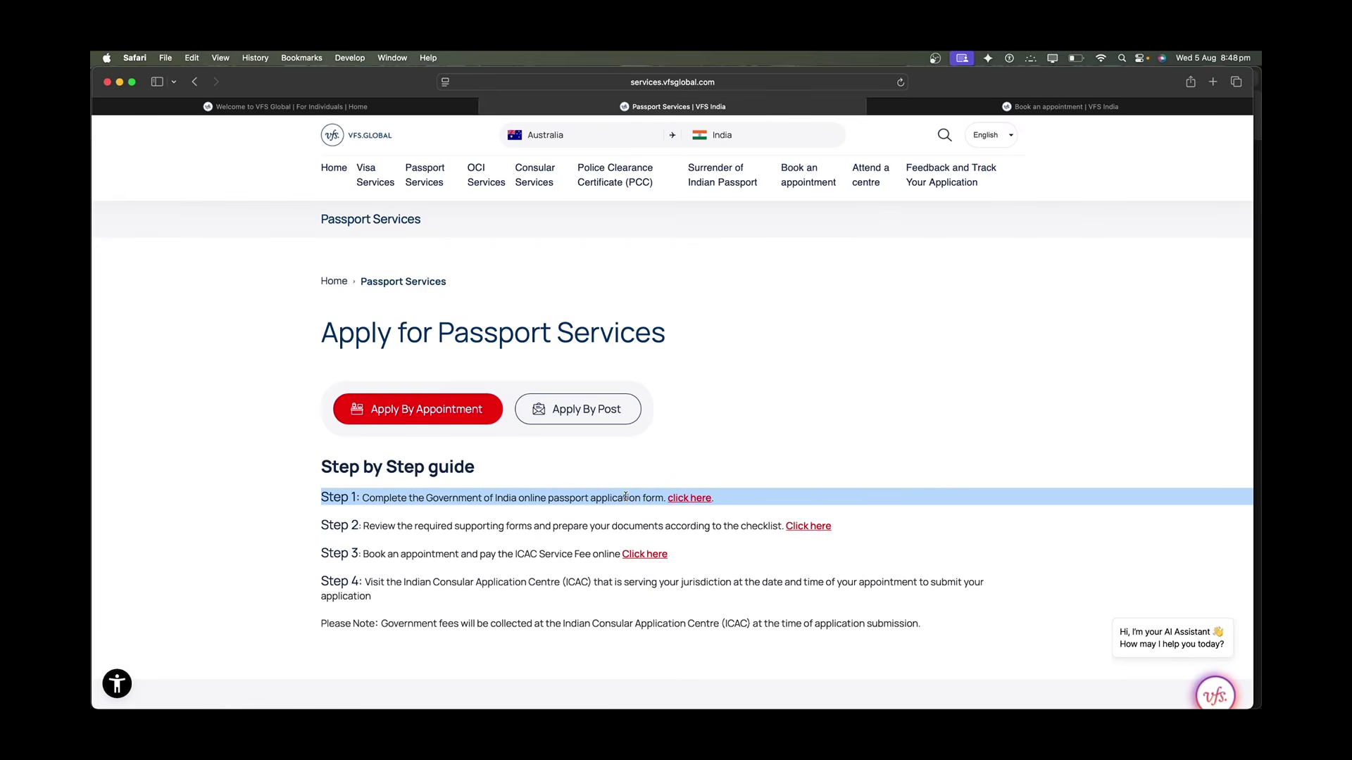
{"action": "double_click", "coordinate": [583, 554]}
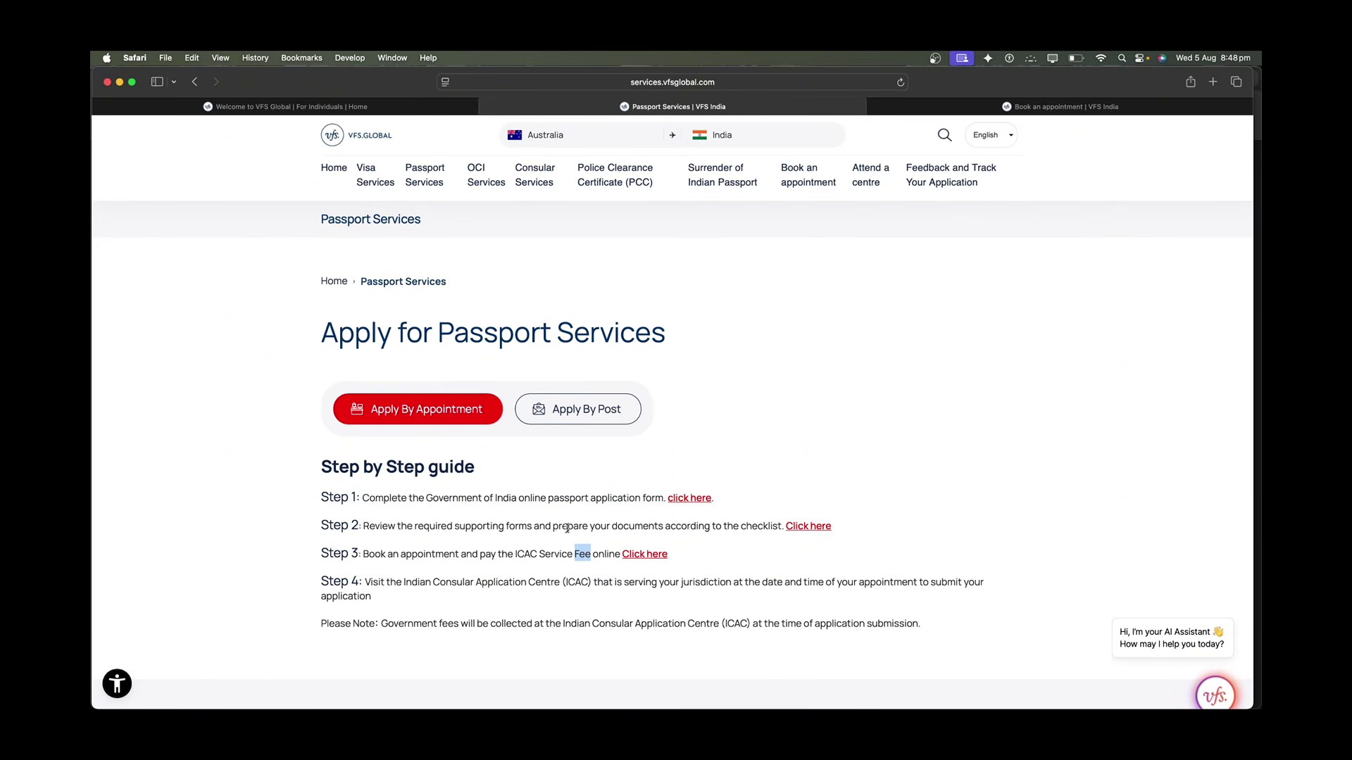
{"action": "triple_click", "coordinate": [567, 528]}
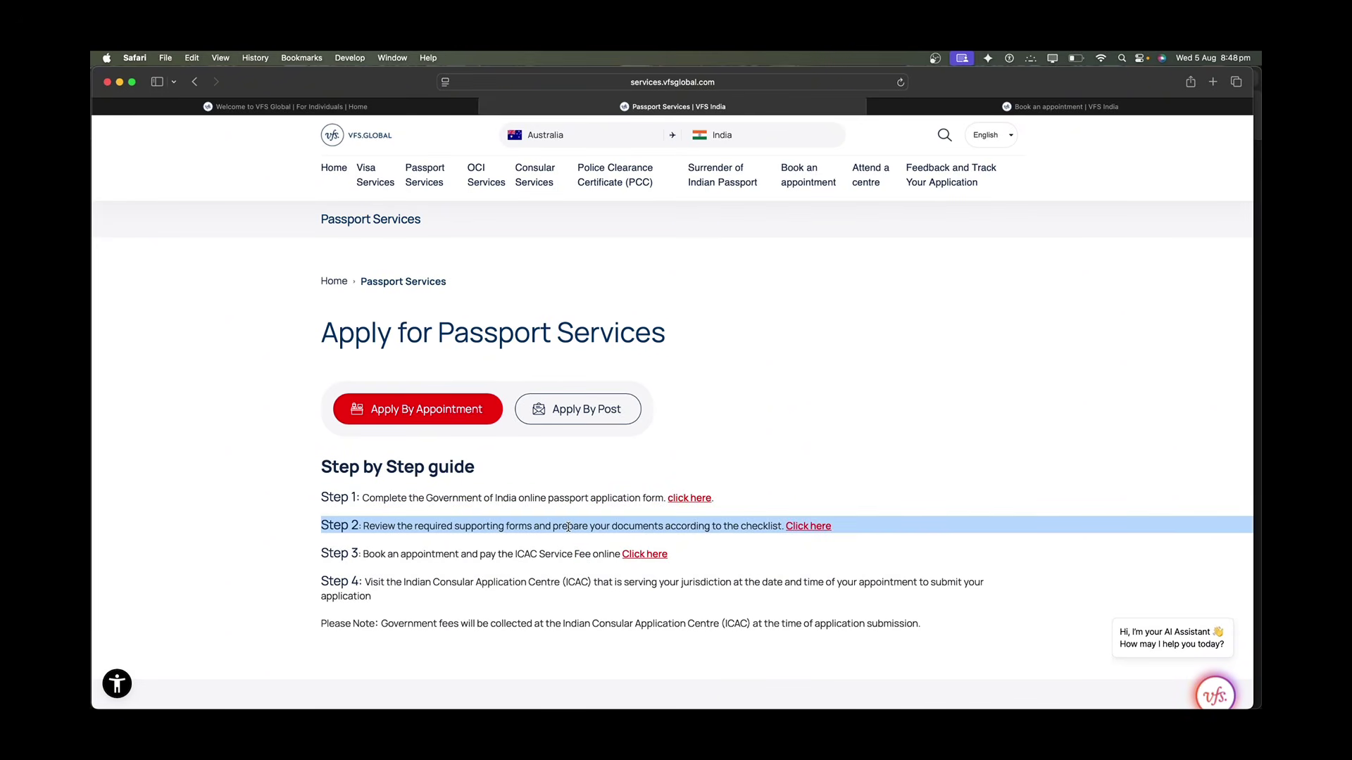
Open the Step 2 supporting forms and checklist page in a new tab and select Passport Renewal - Adult.
{"action": "right_click", "coordinate": [810, 527]}
{"action": "left_click", "coordinate": [830, 529]}
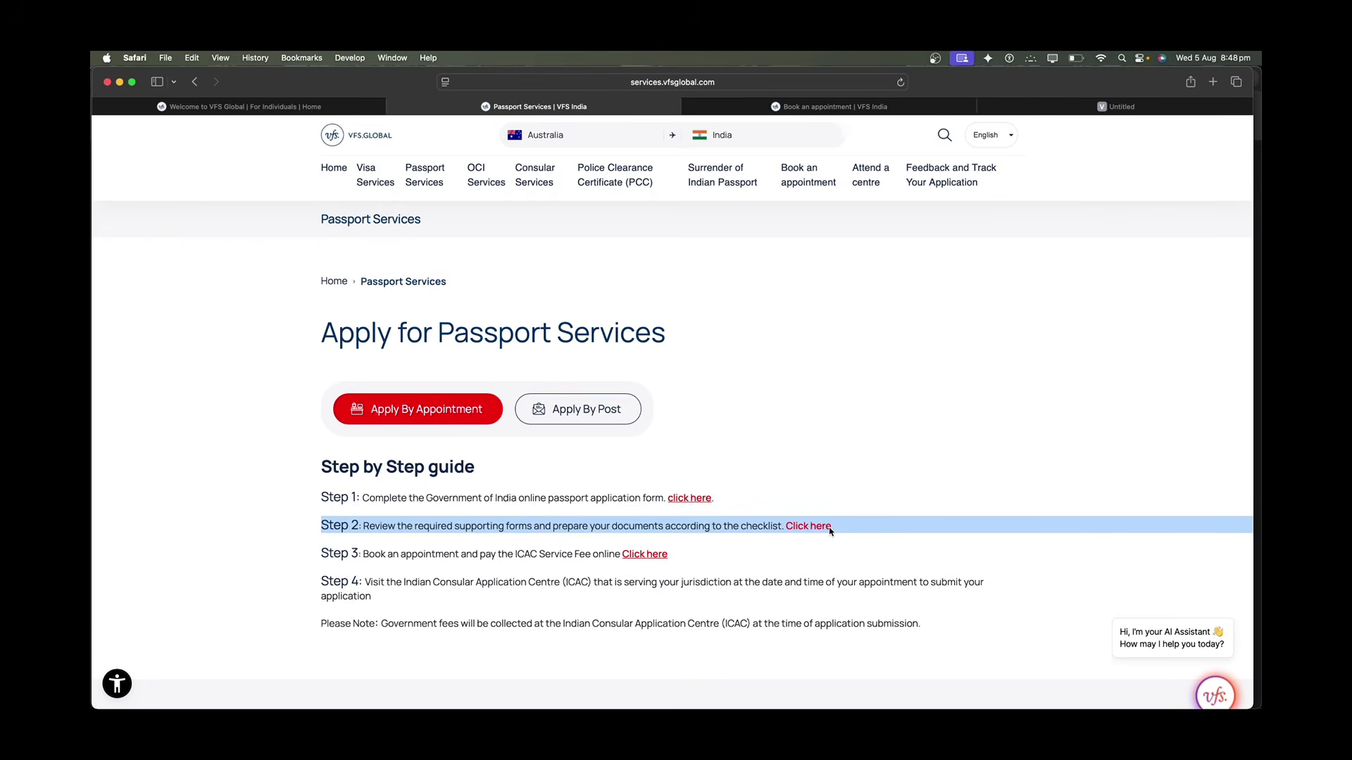
{"action": "left_click", "coordinate": [1088, 107]}
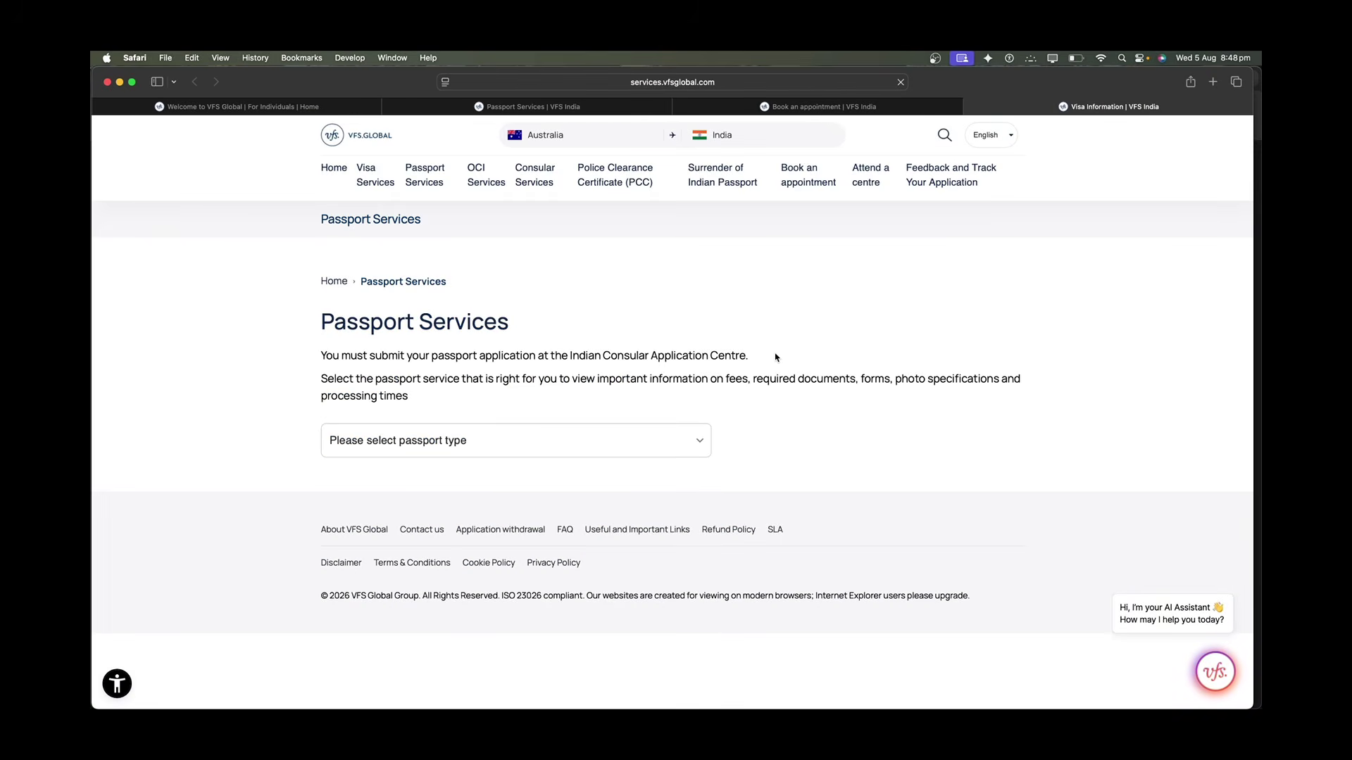
{"action": "left_click", "coordinate": [575, 441]}
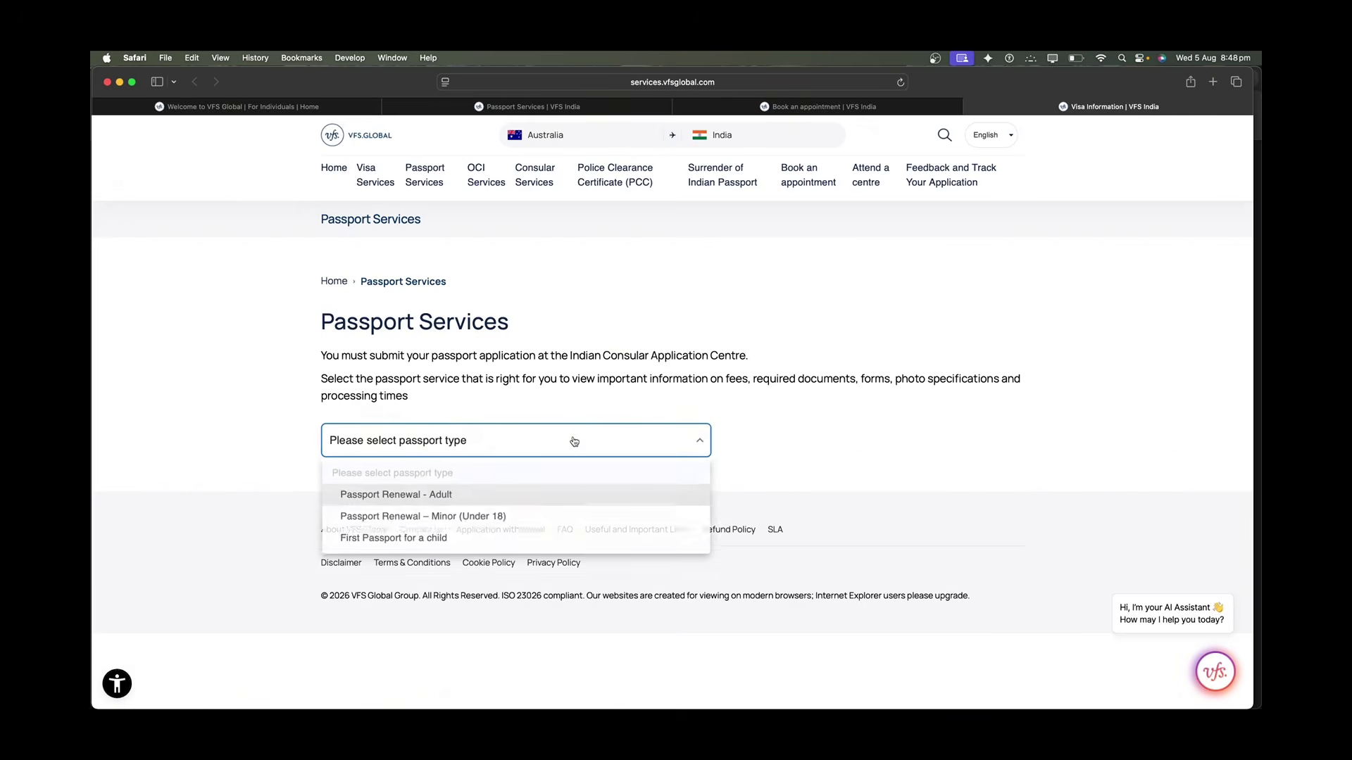
{"action": "left_click", "coordinate": [494, 499]}
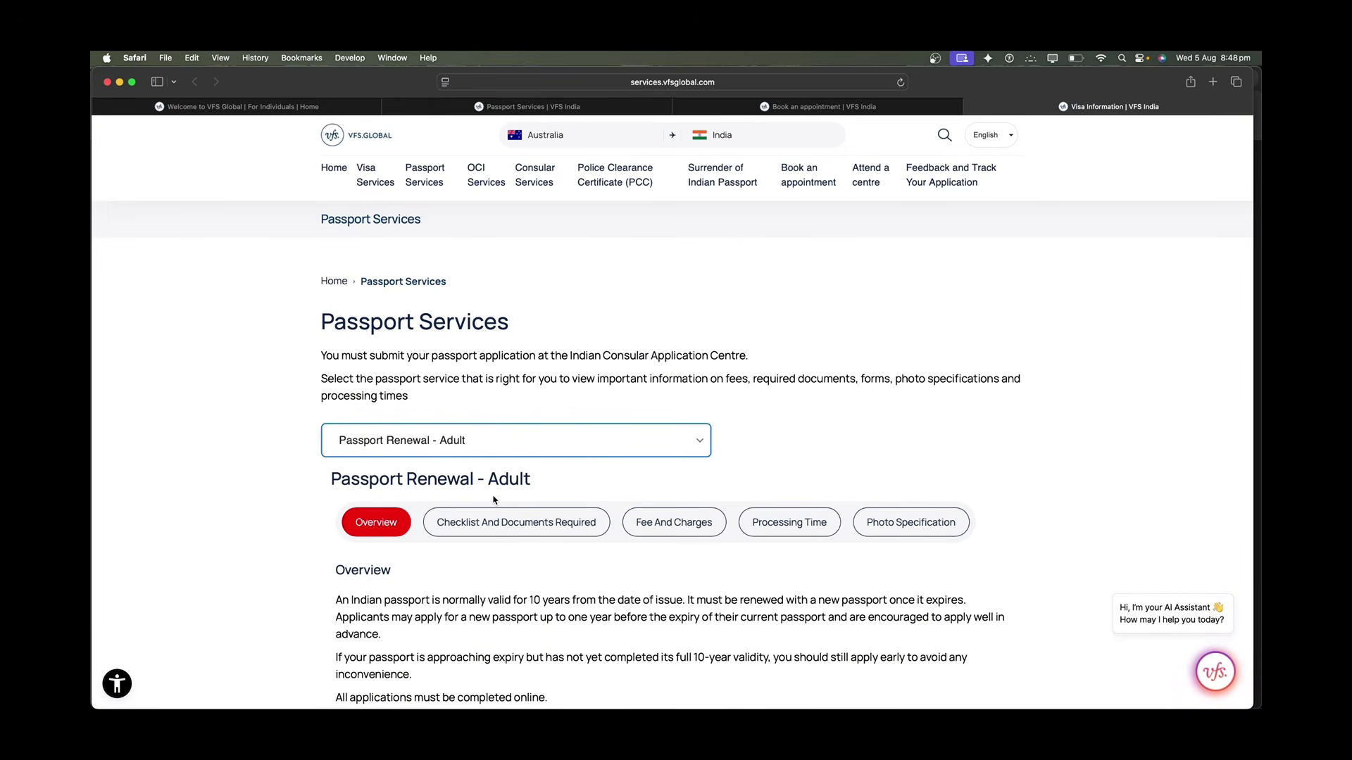
Review the adult renewal's overview, checklist, fees and photo specification sections.
{"action": "scroll", "coordinate": [494, 500], "scroll_direction": "down", "scroll_amount": 5}
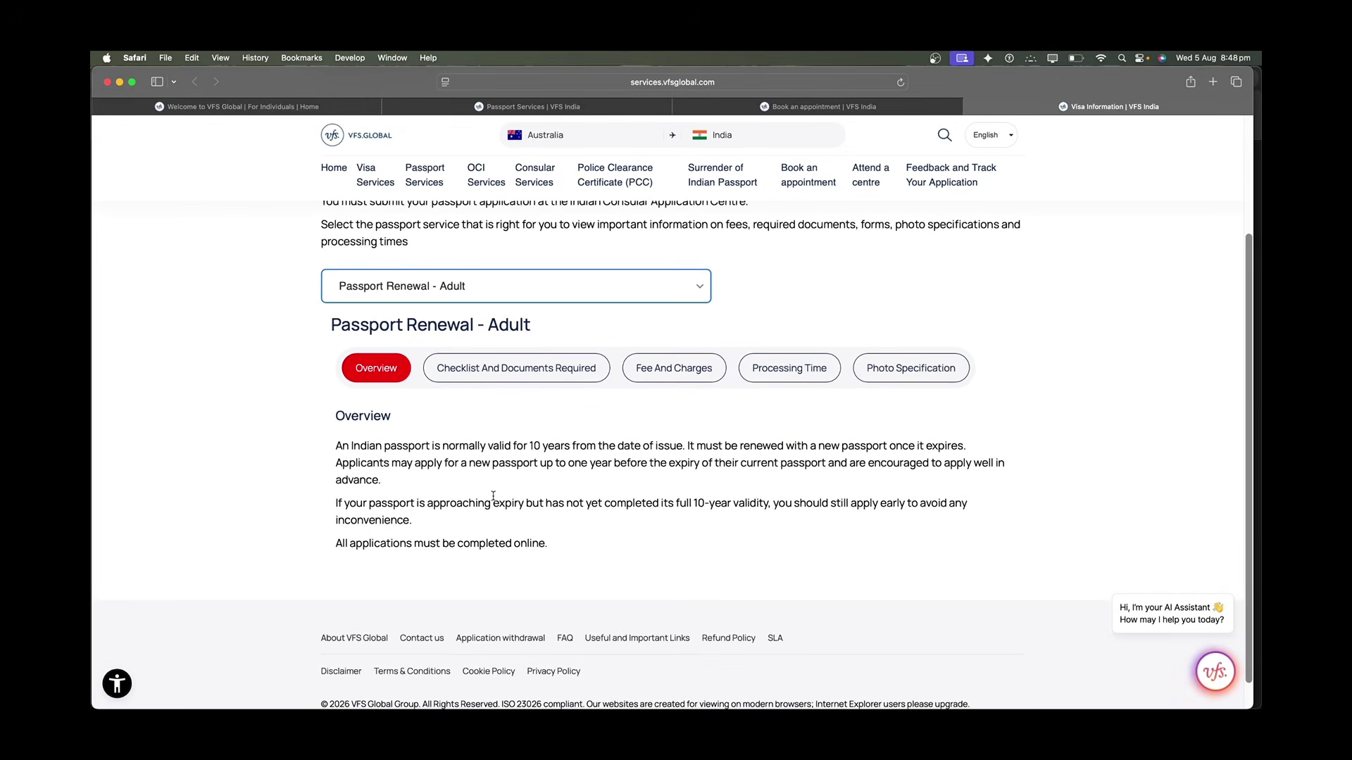
{"action": "left_click", "coordinate": [500, 371]}
{"action": "left_click", "coordinate": [674, 372]}
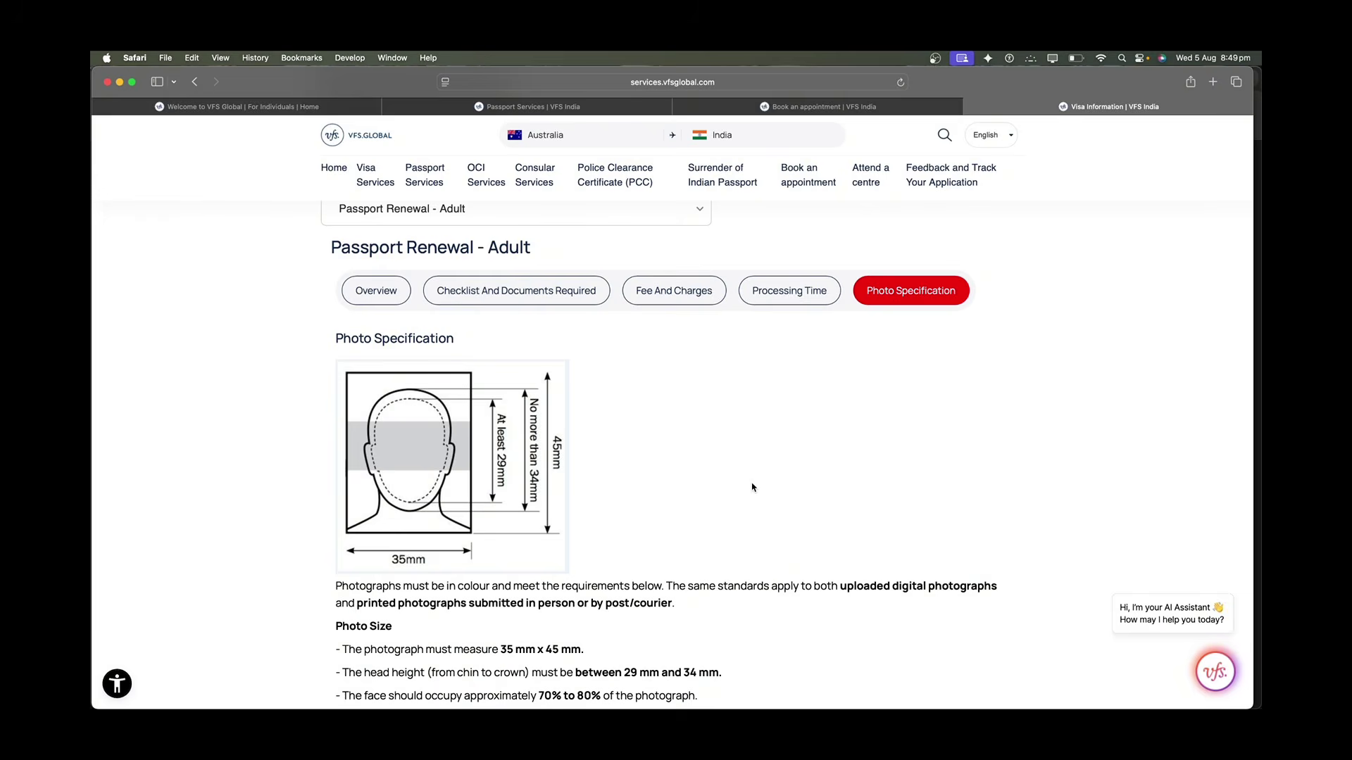
{"action": "scroll", "coordinate": [752, 487], "scroll_direction": "down", "scroll_amount": 3}
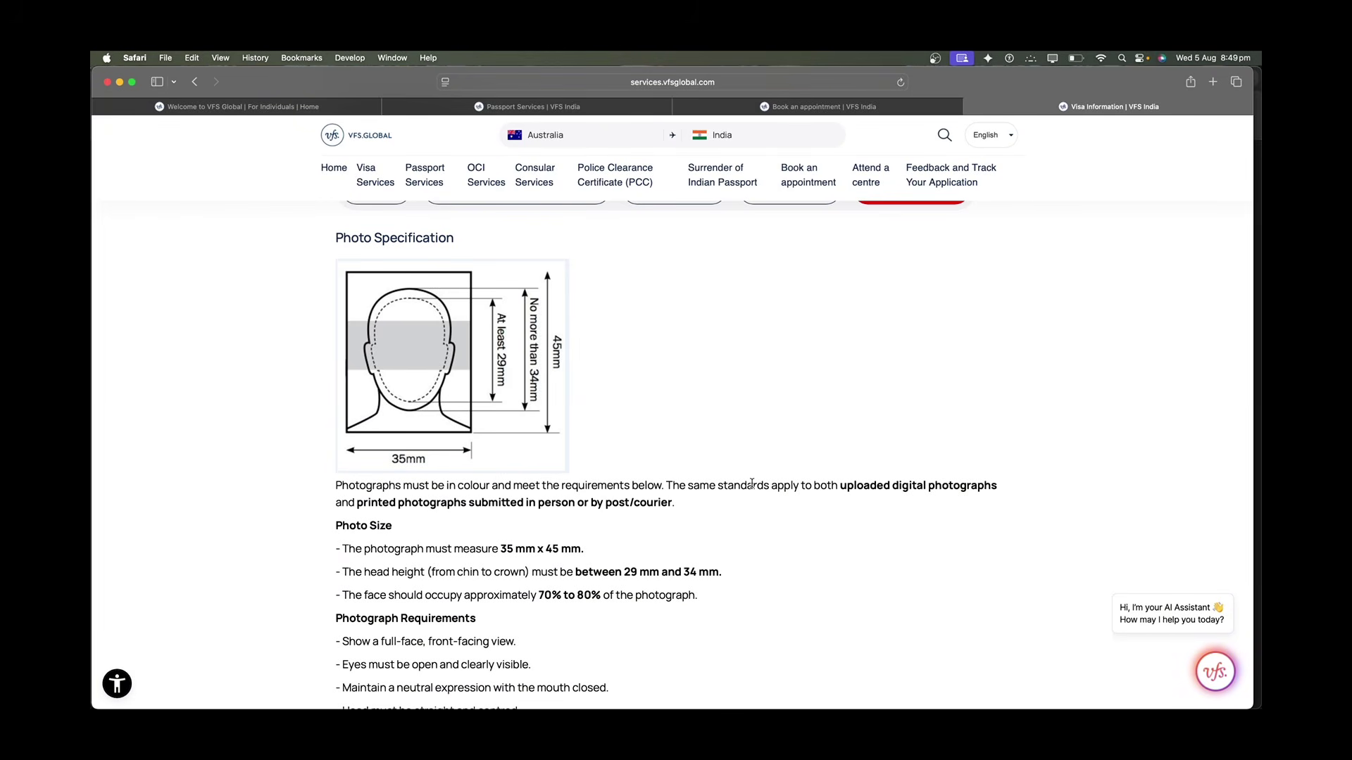
{"action": "scroll", "coordinate": [752, 484], "scroll_direction": "up", "scroll_amount": 3}
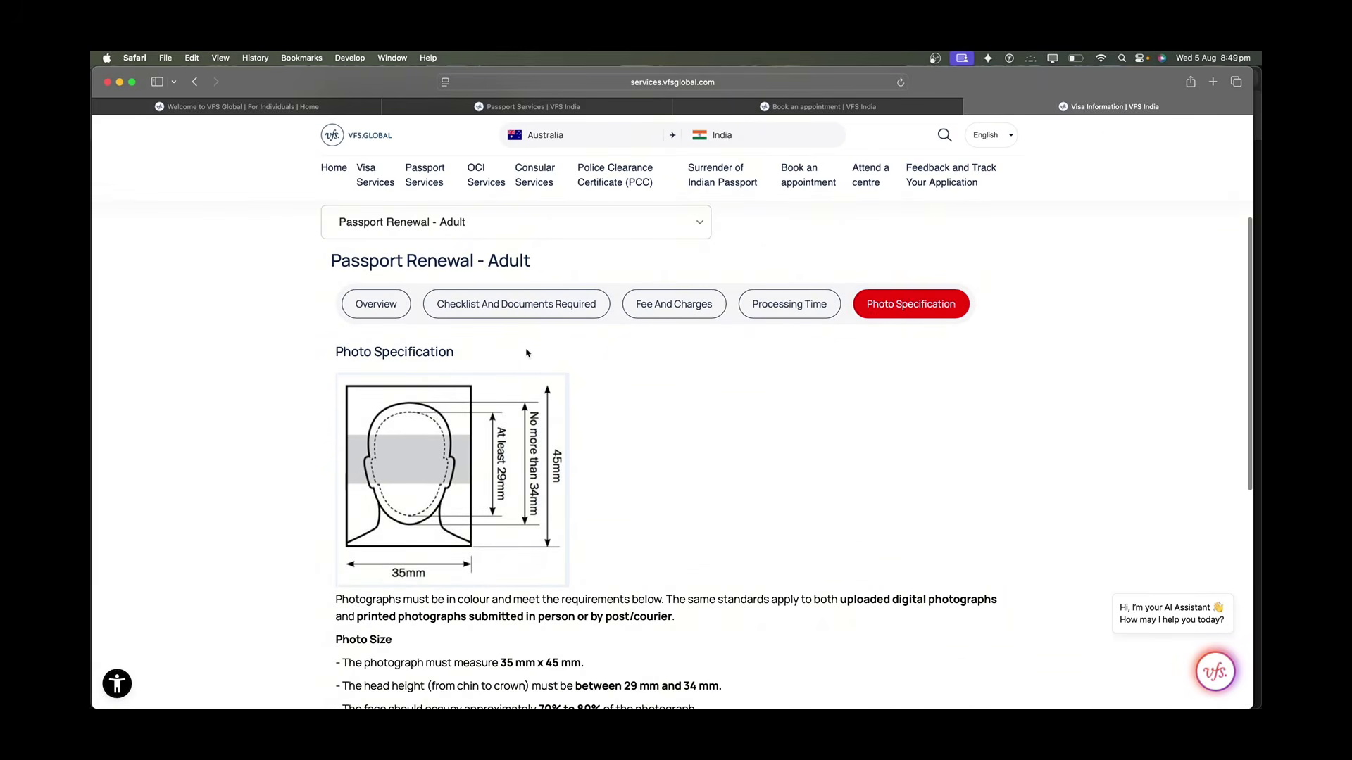
Return to Checklist And Documents Required and open the Passport Checklist - Adult document in a new tab.
{"action": "left_click", "coordinate": [492, 306]}
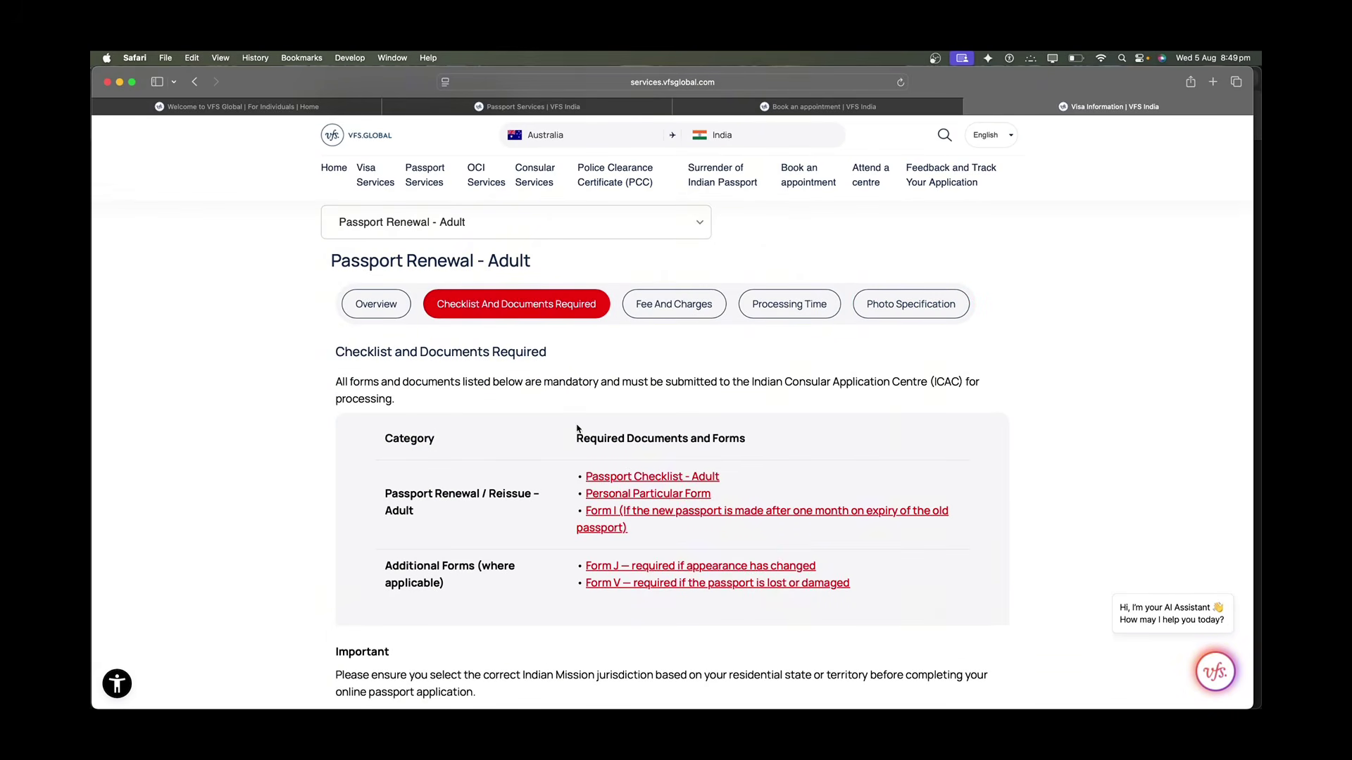
{"action": "scroll", "coordinate": [577, 426], "scroll_direction": "down", "scroll_amount": 2}
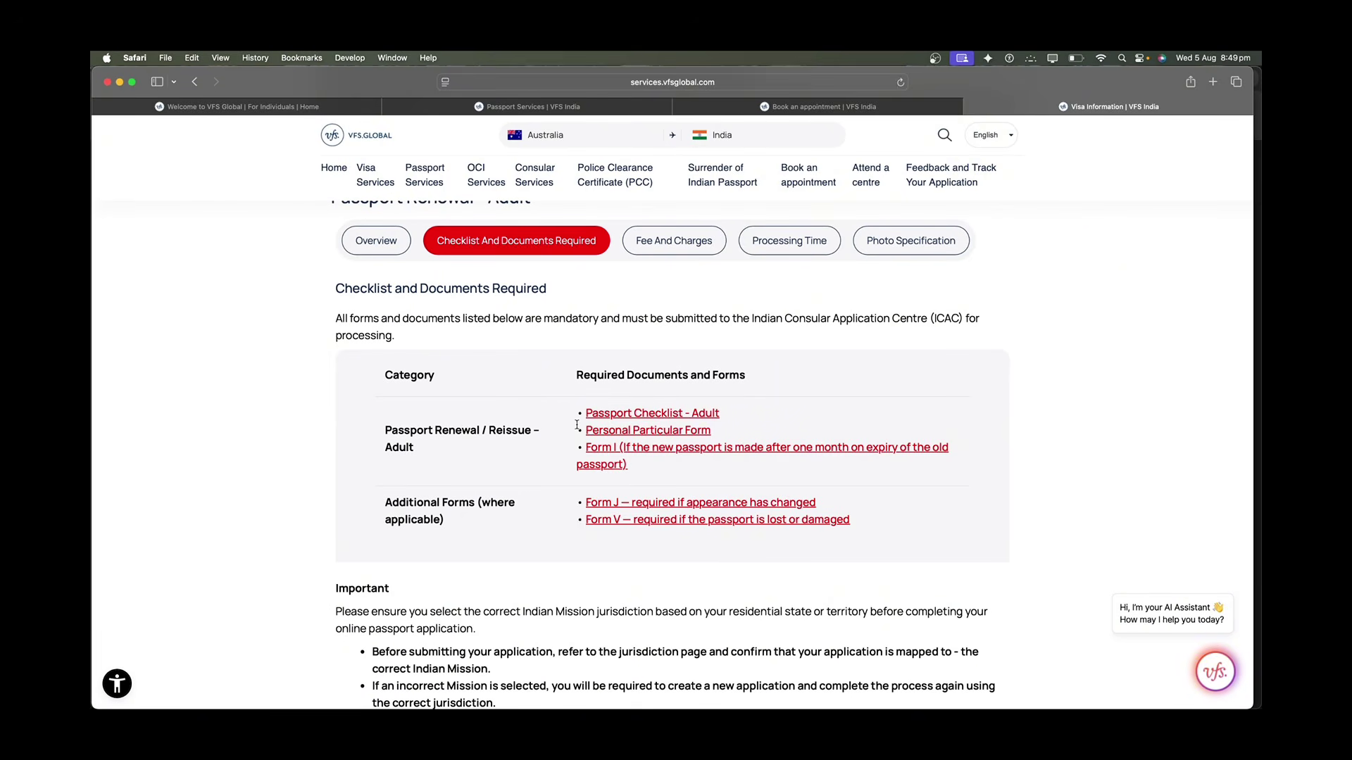
{"action": "right_click", "coordinate": [654, 417]}
{"action": "left_click", "coordinate": [686, 423]}
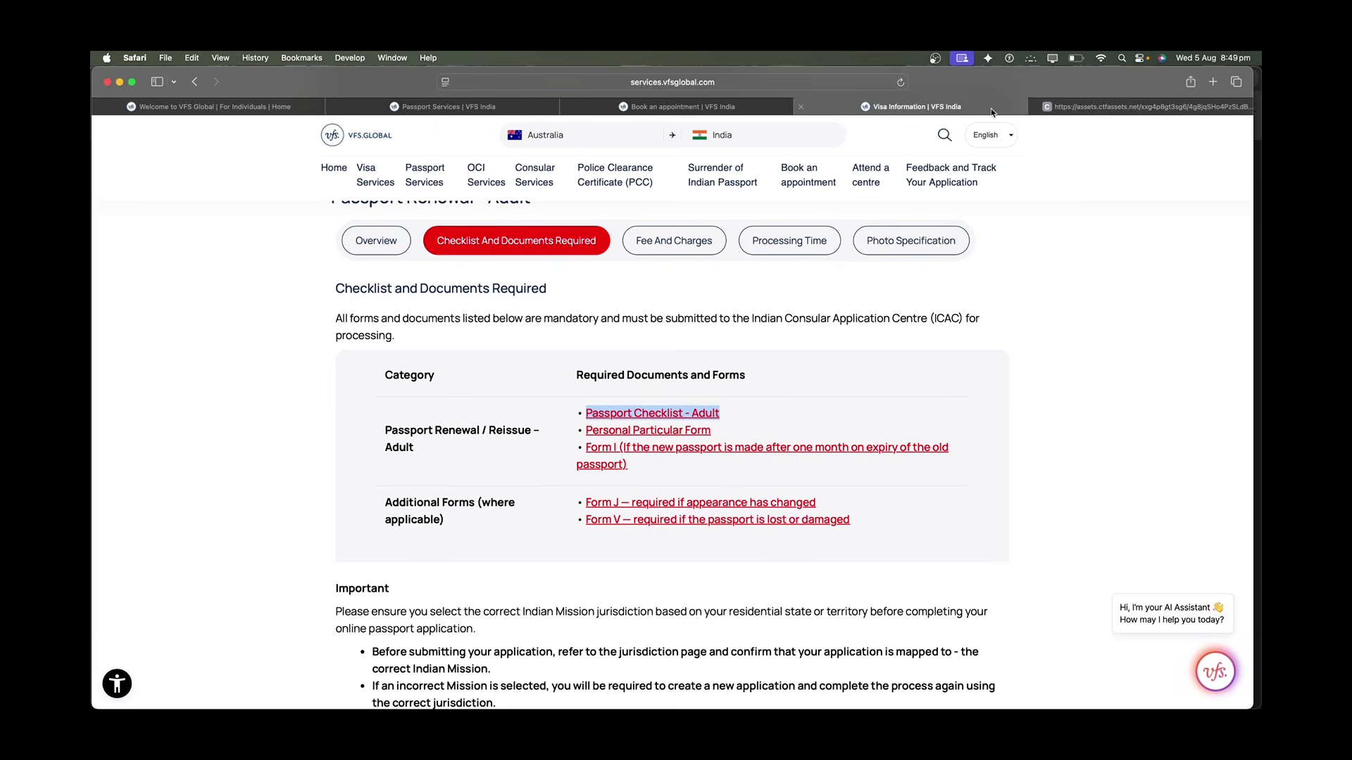
{"action": "left_click", "coordinate": [1127, 106]}
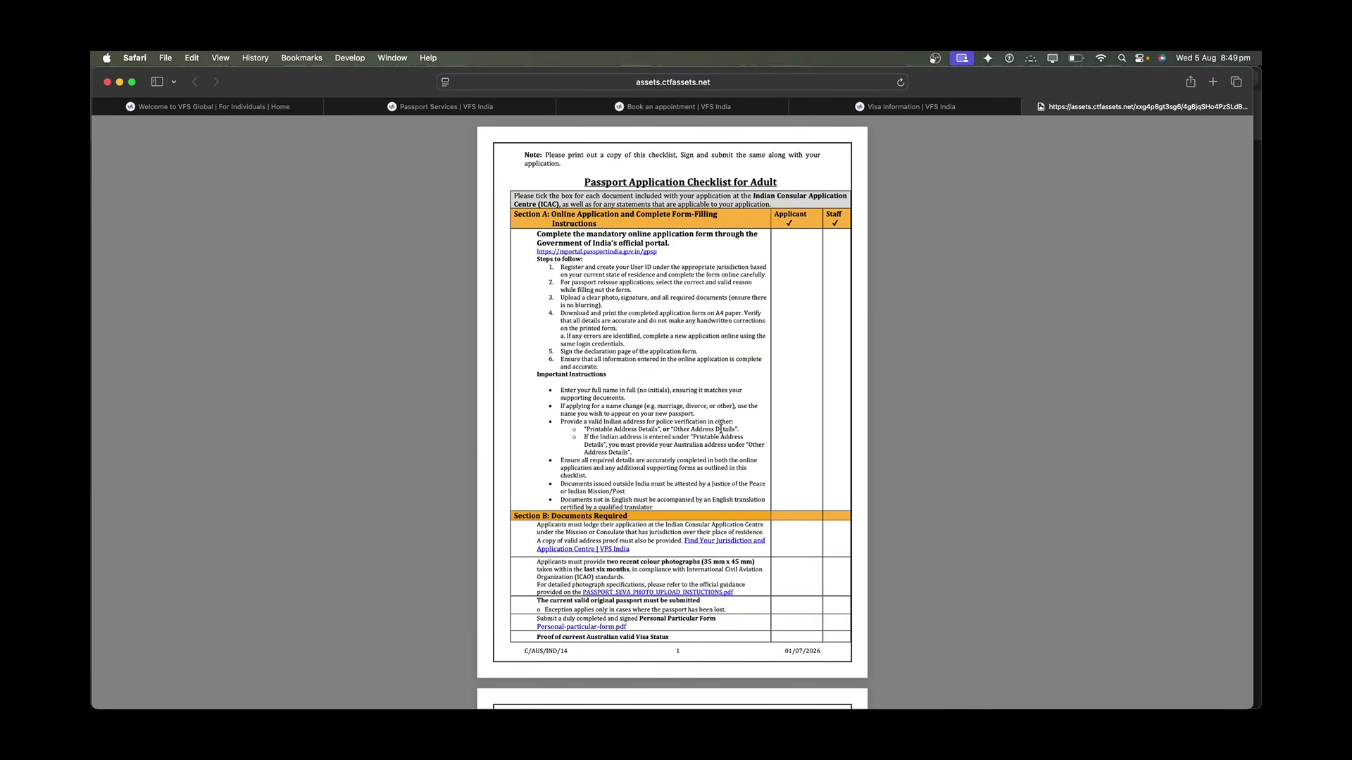
Skim the Passport Application Checklist for Adult from the first page to the signature section and return to its start.
{"action": "scroll", "coordinate": [720, 429], "scroll_direction": "down", "scroll_amount": 10}
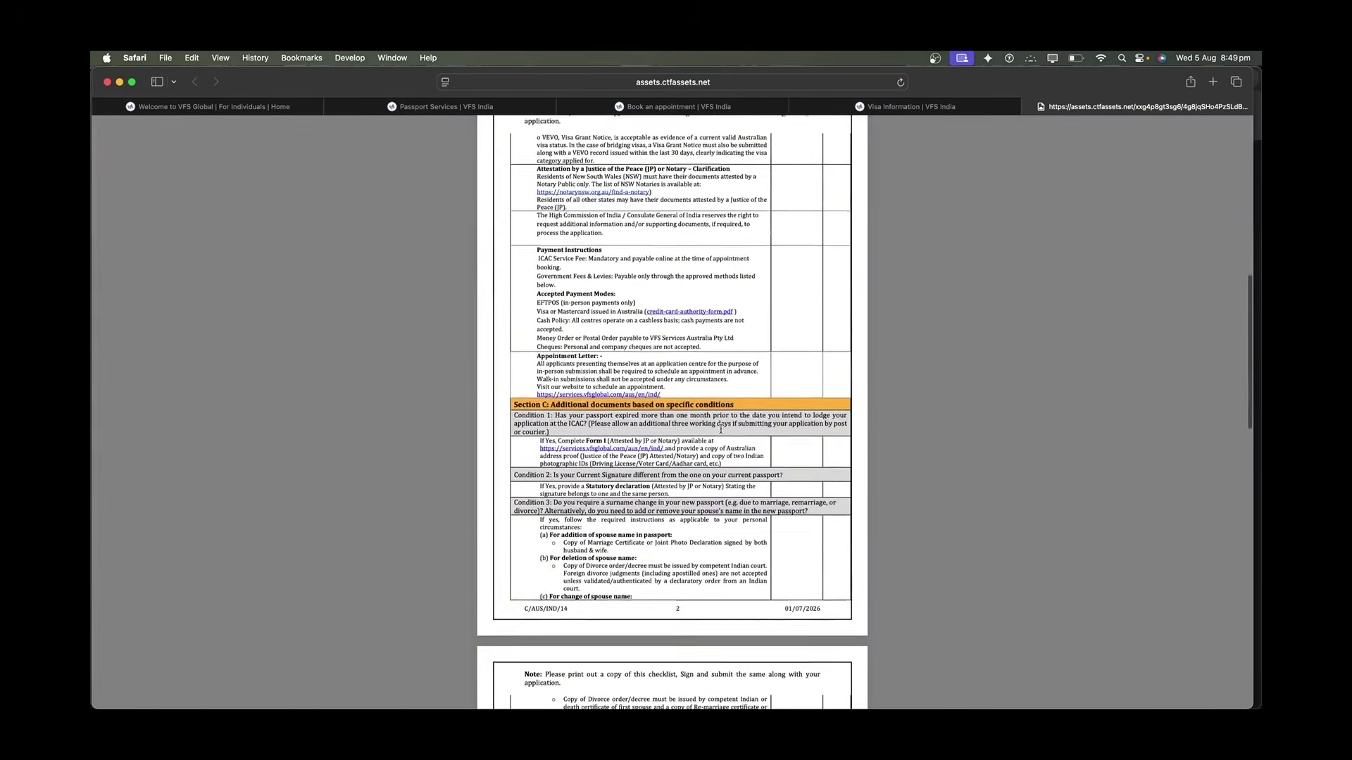
{"action": "scroll", "coordinate": [721, 430], "scroll_direction": "down", "scroll_amount": 15}
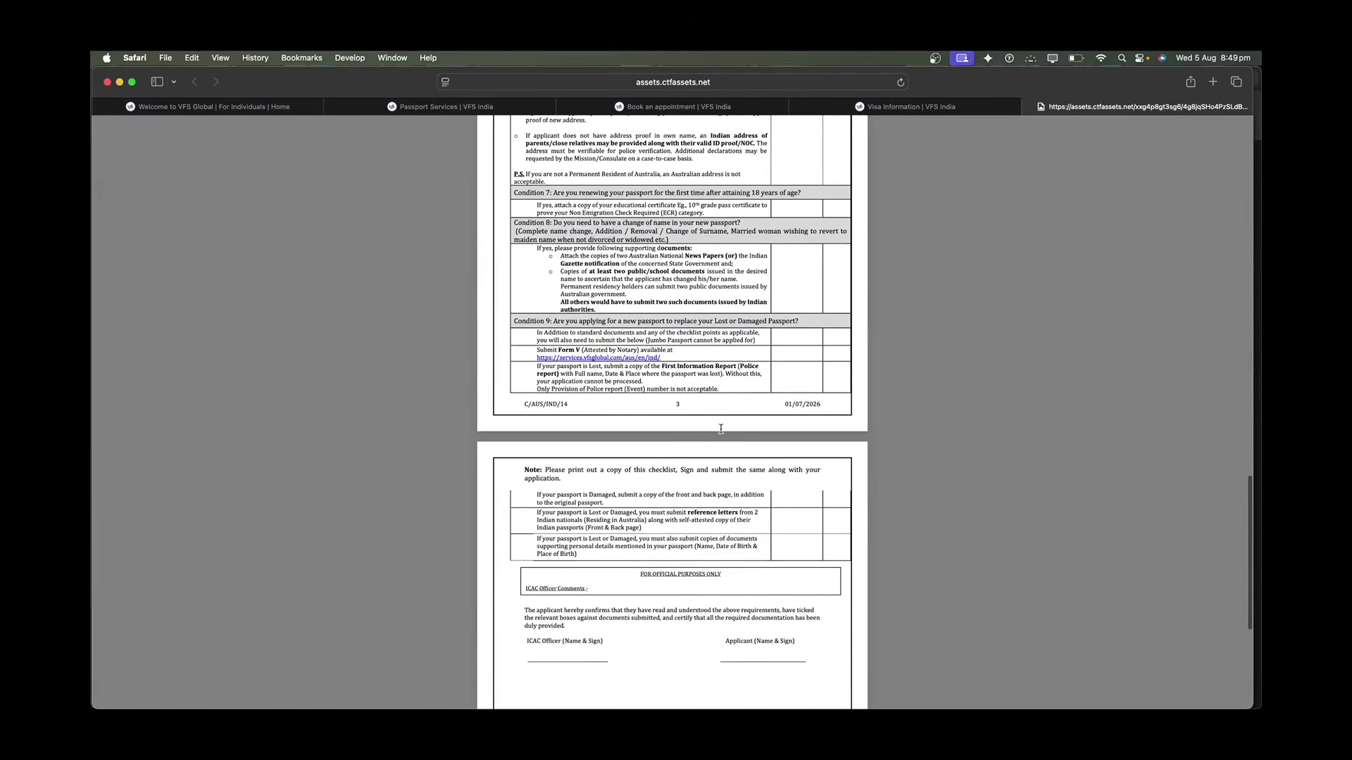
{"action": "scroll", "coordinate": [720, 429], "scroll_direction": "up", "scroll_amount": 20}
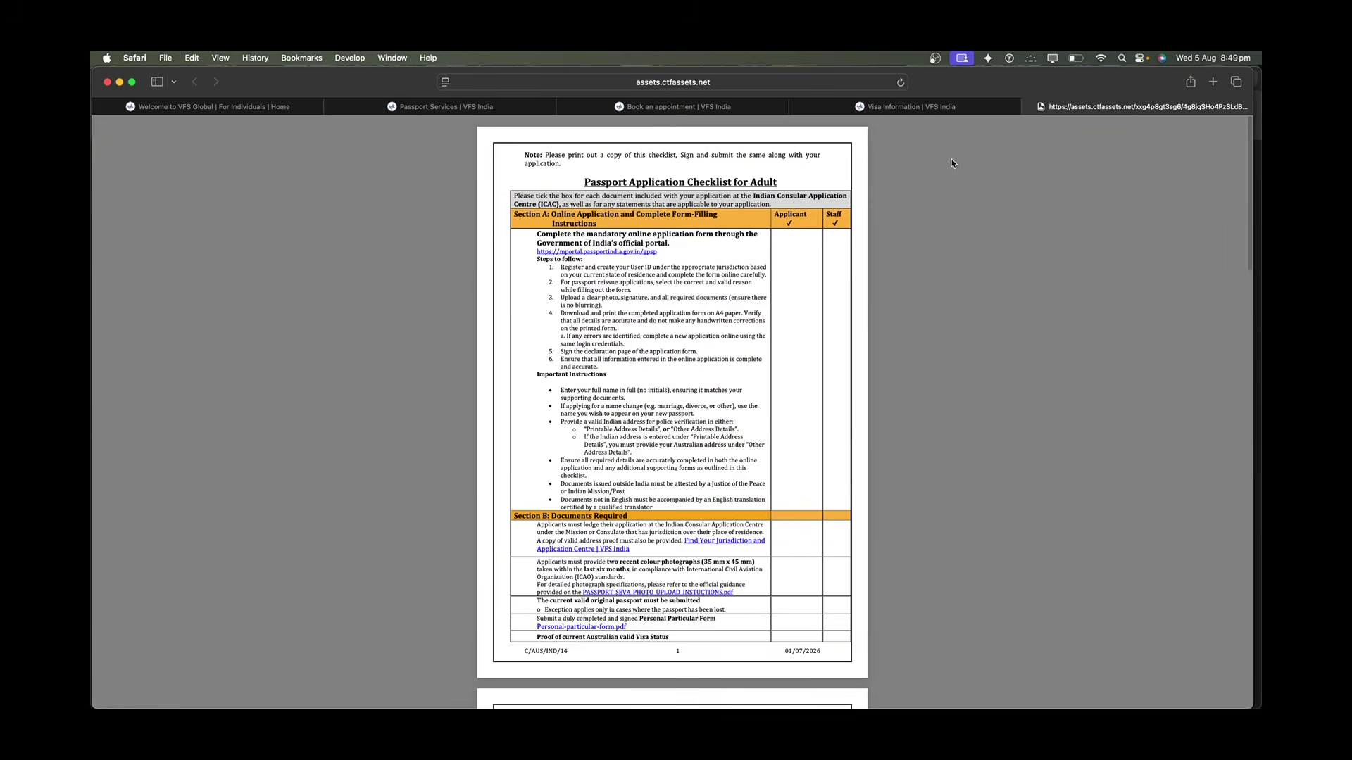
Open the Personal Particular Form from the VFS checklist page in a new tab and look through its fields.
{"action": "left_click", "coordinate": [936, 112]}
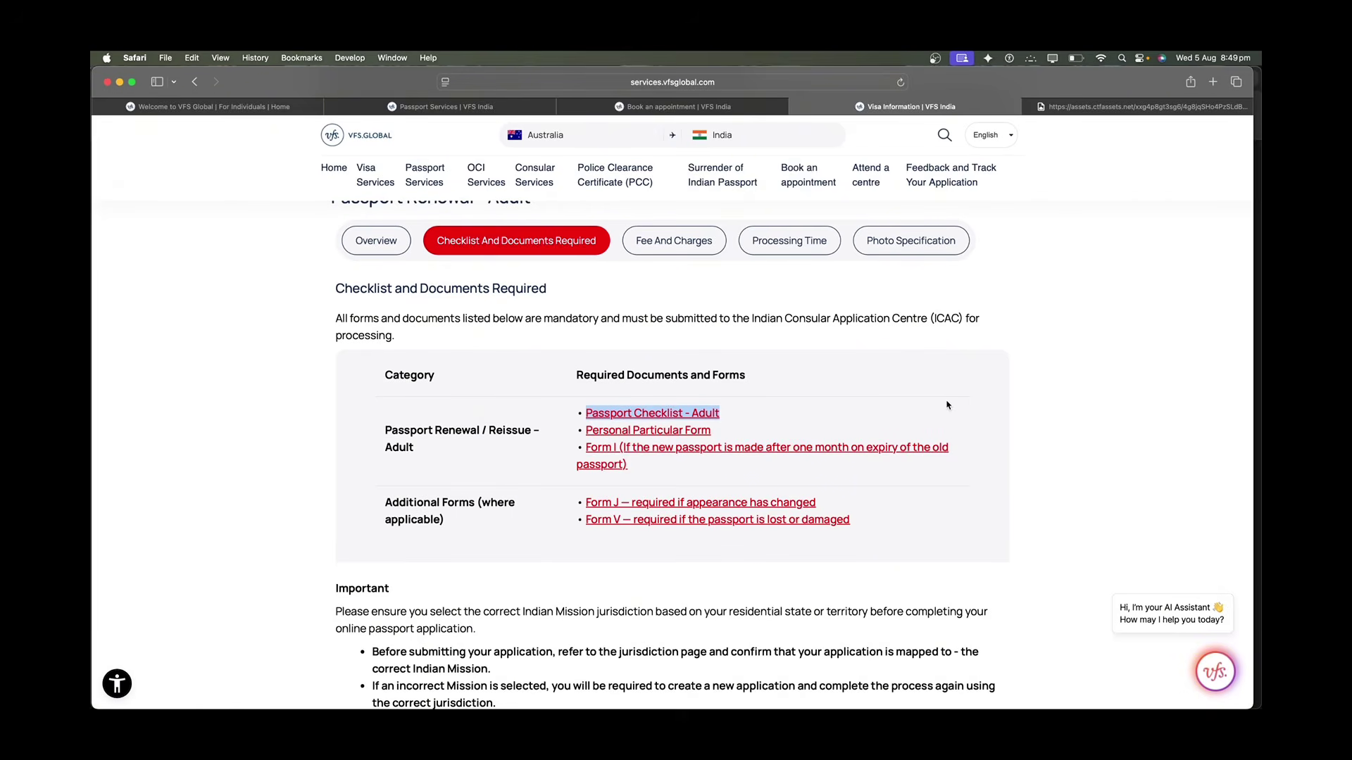
{"action": "right_click", "coordinate": [677, 435]}
{"action": "left_click", "coordinate": [711, 442]}
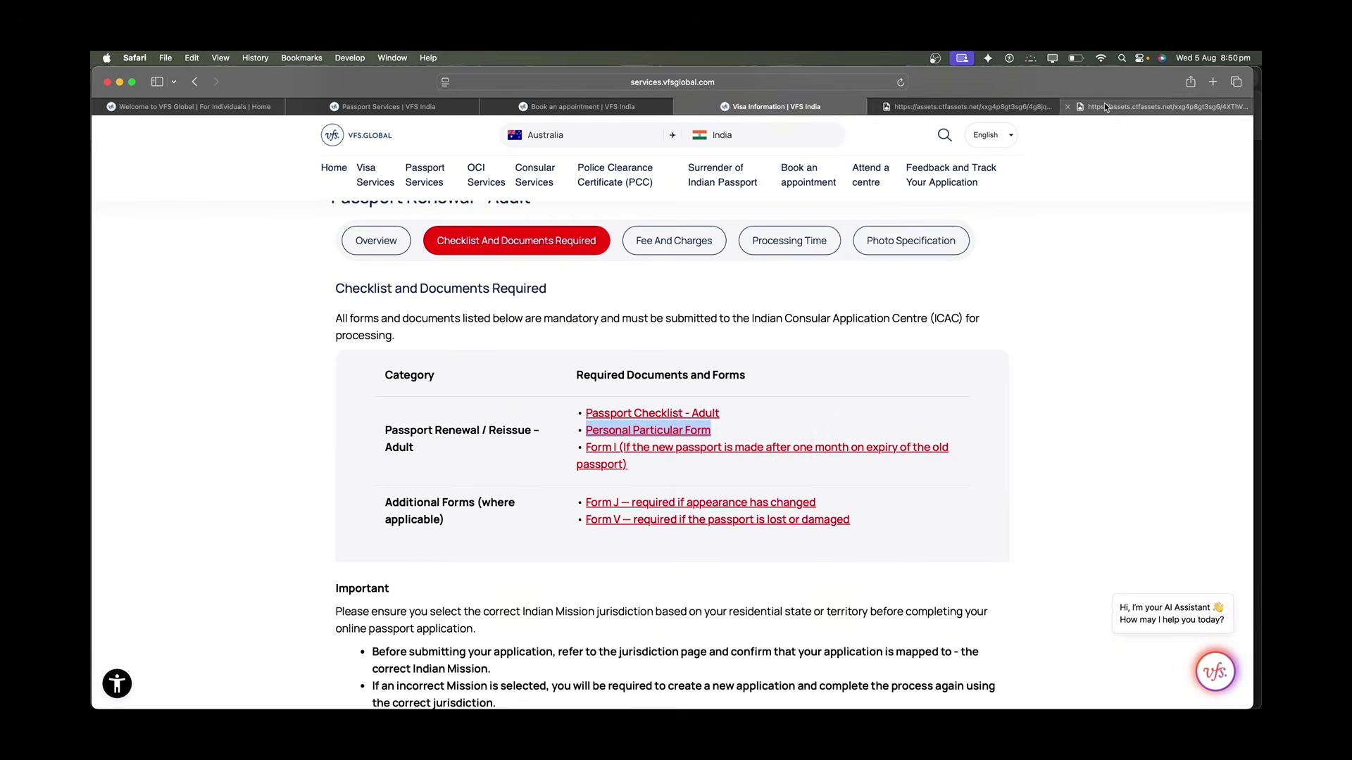
{"action": "left_click", "coordinate": [1105, 105]}
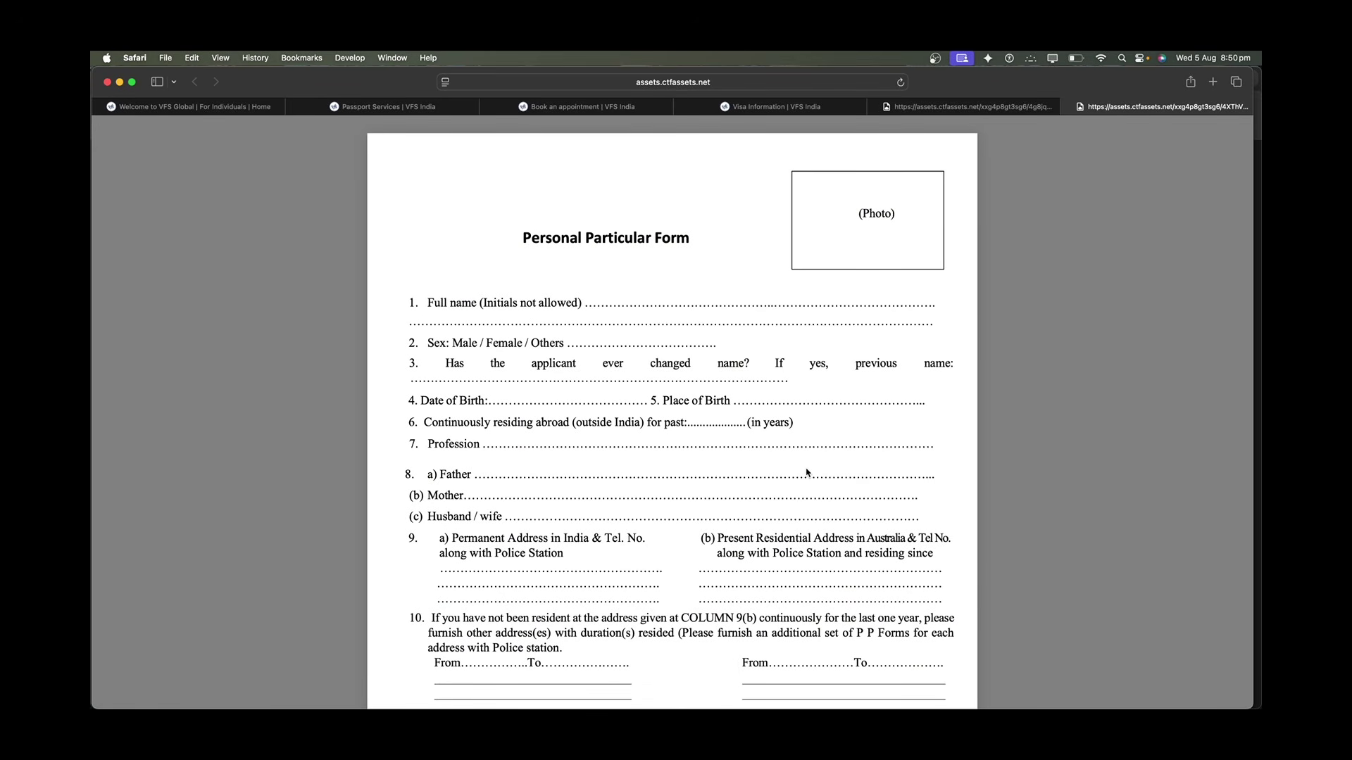
{"action": "scroll", "coordinate": [807, 472], "scroll_direction": "down", "scroll_amount": 5}
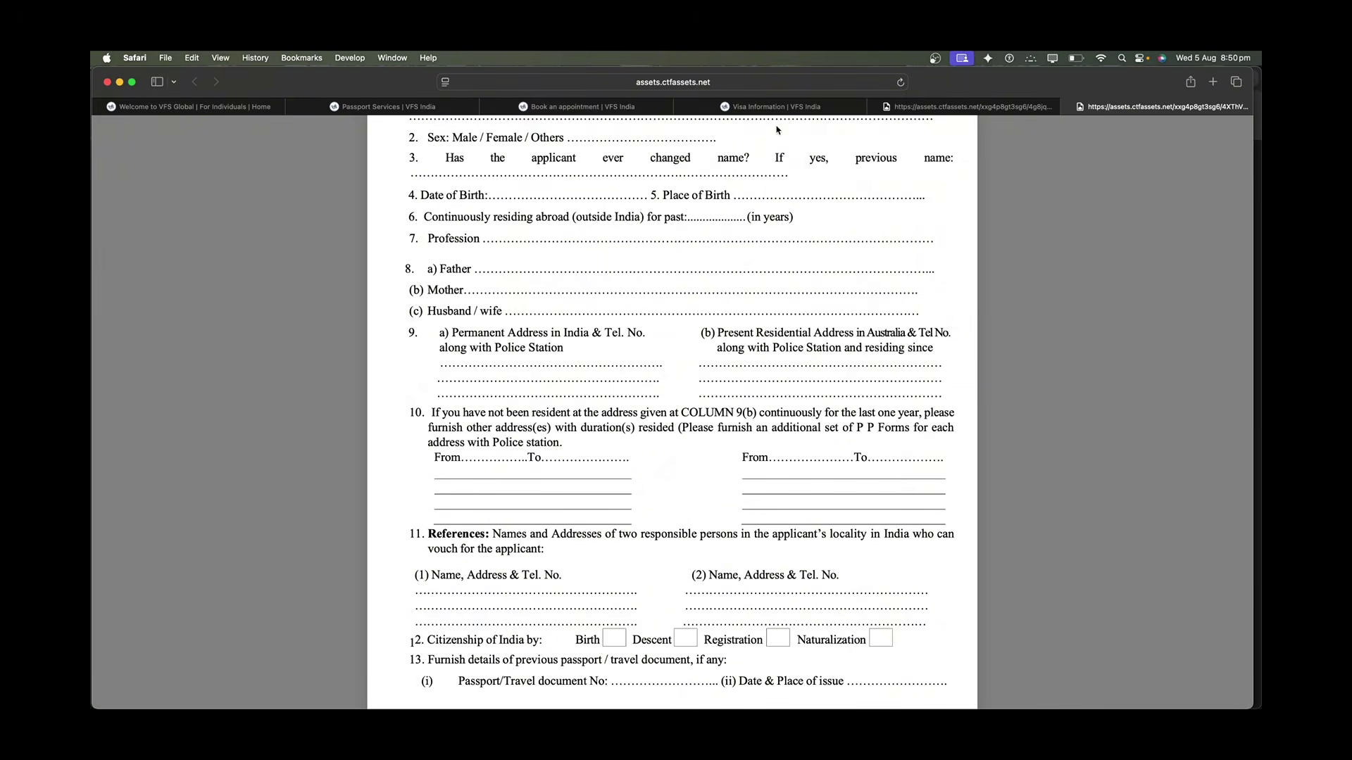
Return to the VFS Visa Information page and review the required and additional forms for adult passport renewal.
{"action": "left_click", "coordinate": [613, 109]}
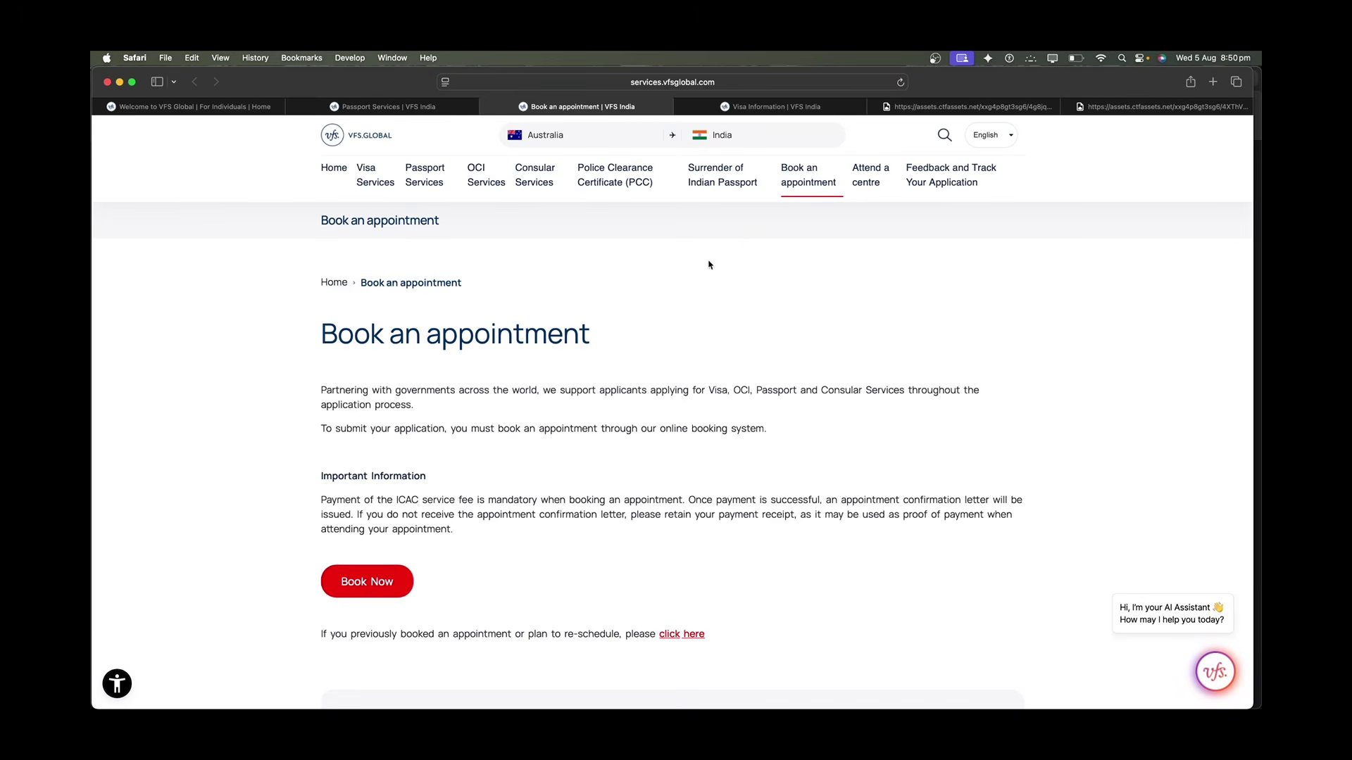
{"action": "left_click", "coordinate": [736, 109]}
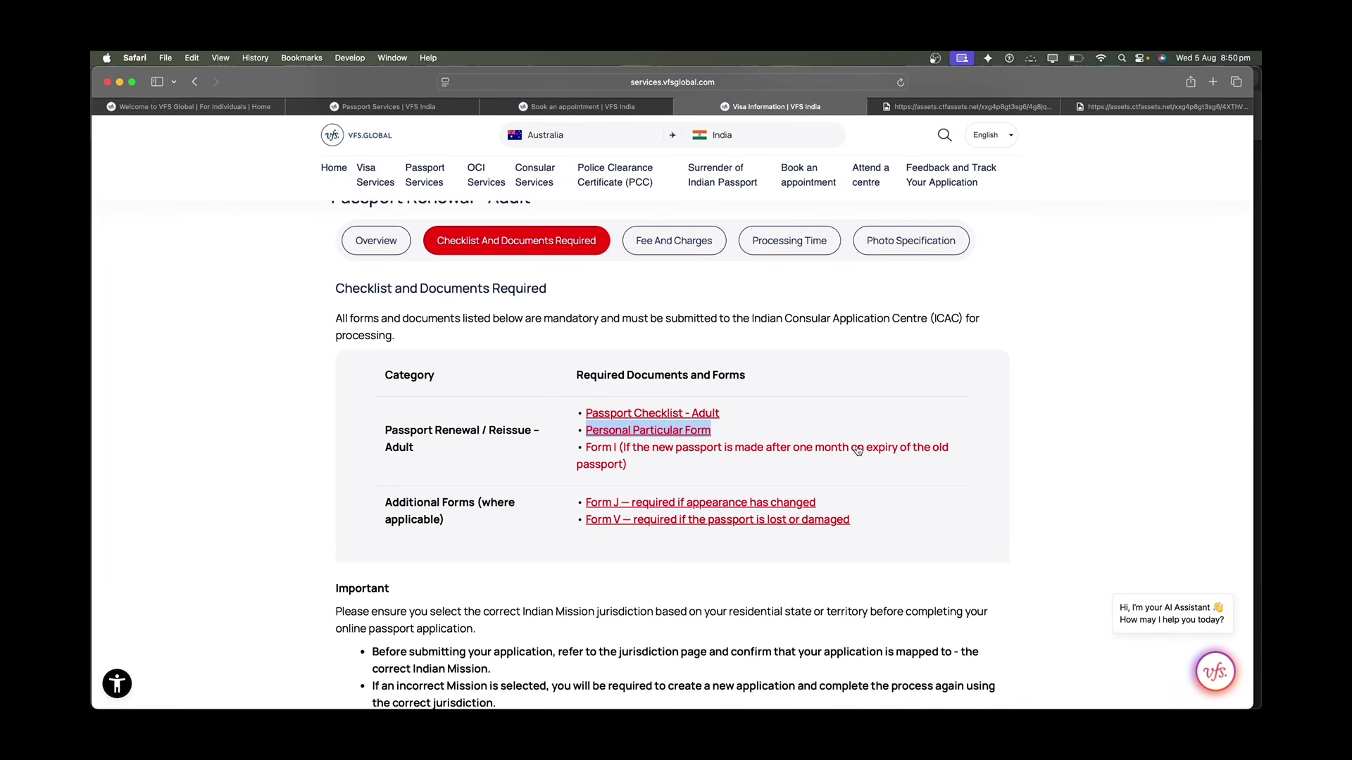
{"action": "scroll", "coordinate": [857, 451], "scroll_direction": "down", "scroll_amount": 2}
{"action": "scroll", "coordinate": [857, 451], "scroll_direction": "down", "scroll_amount": 1}
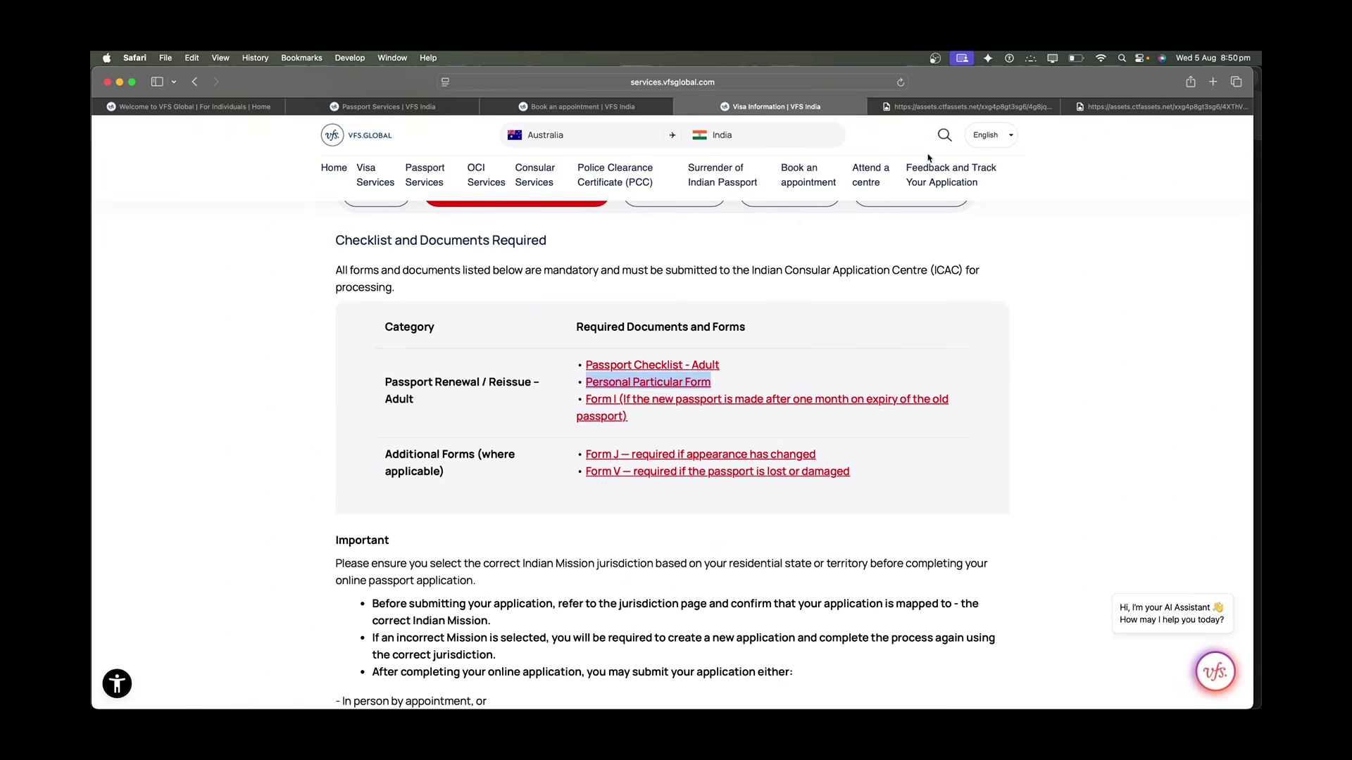
Go back to the adult checklist and read Section A, highlighting the online application instruction and the Important Instructions.
{"action": "left_click", "coordinate": [938, 108]}
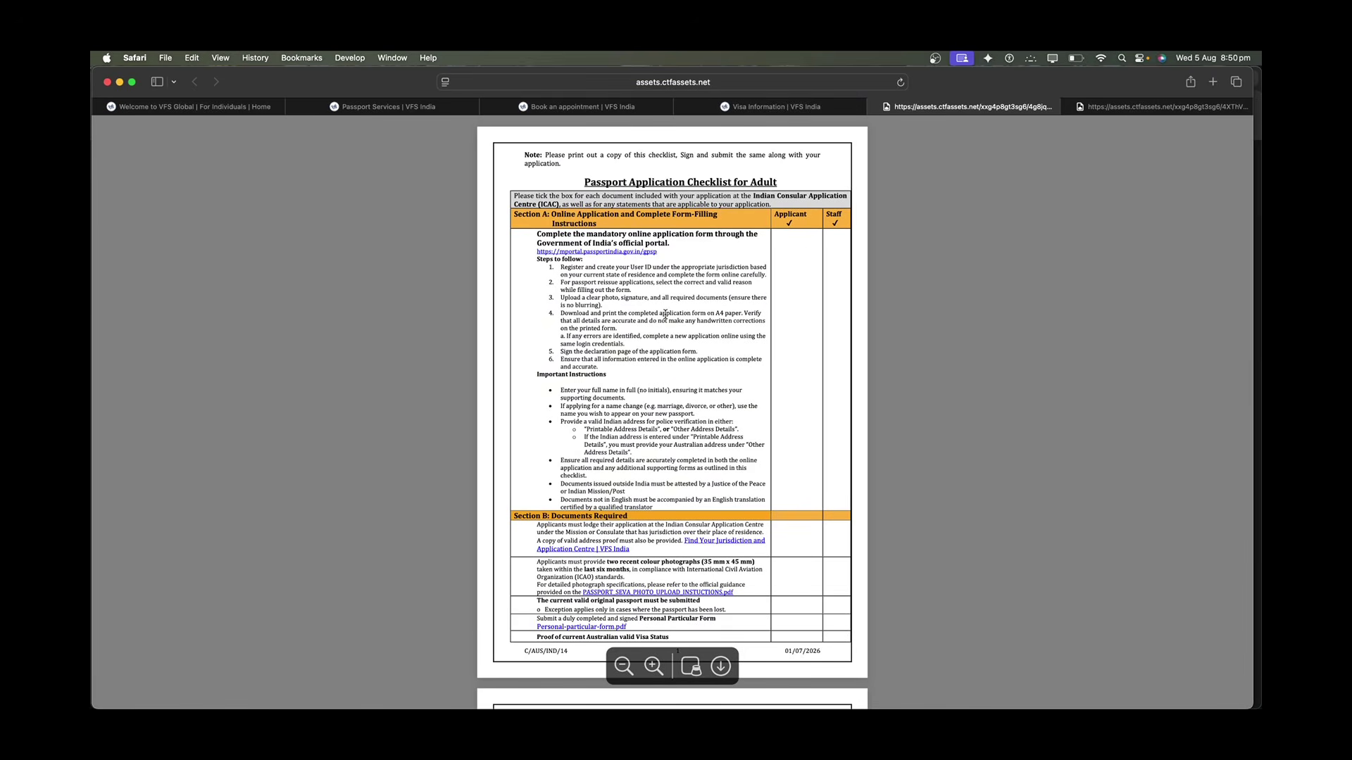
{"action": "triple_click", "coordinate": [652, 234]}
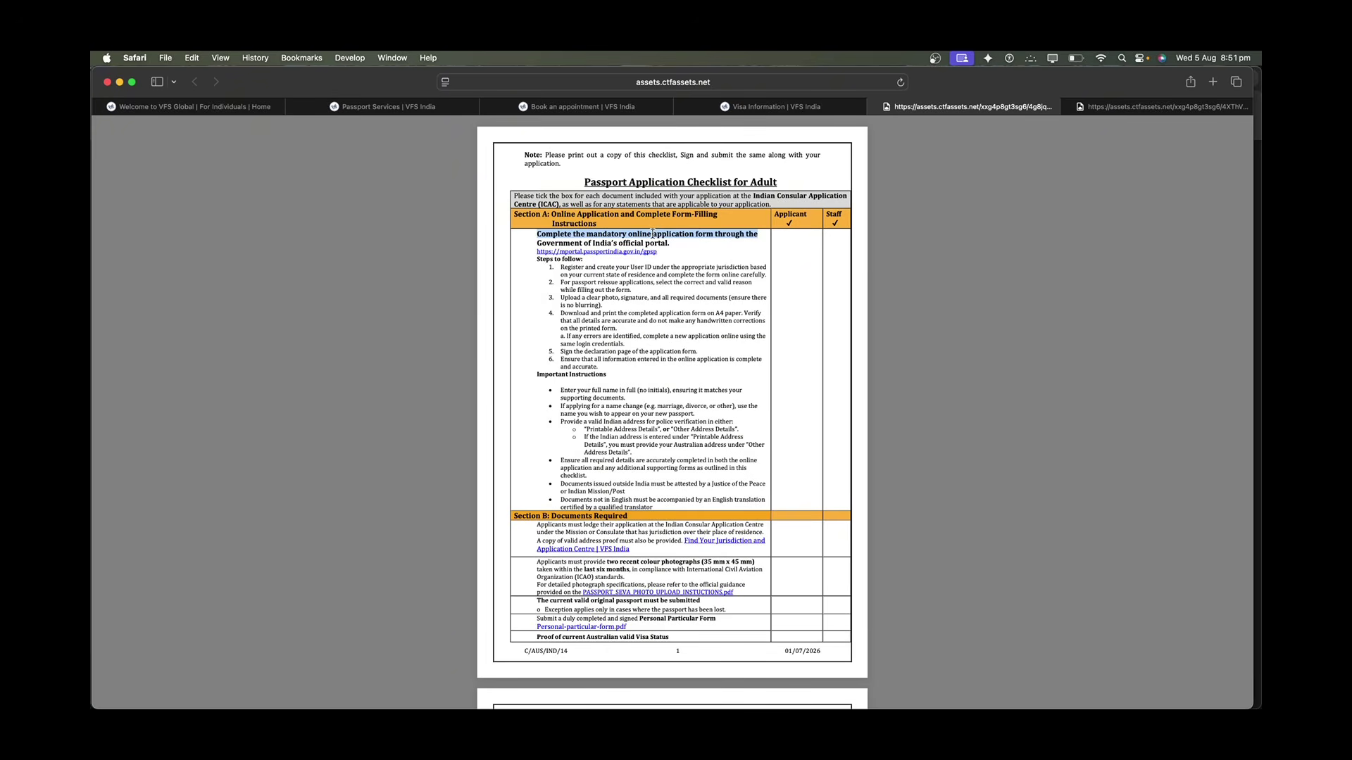
{"action": "scroll", "coordinate": [658, 317], "scroll_direction": "down", "scroll_amount": 1}
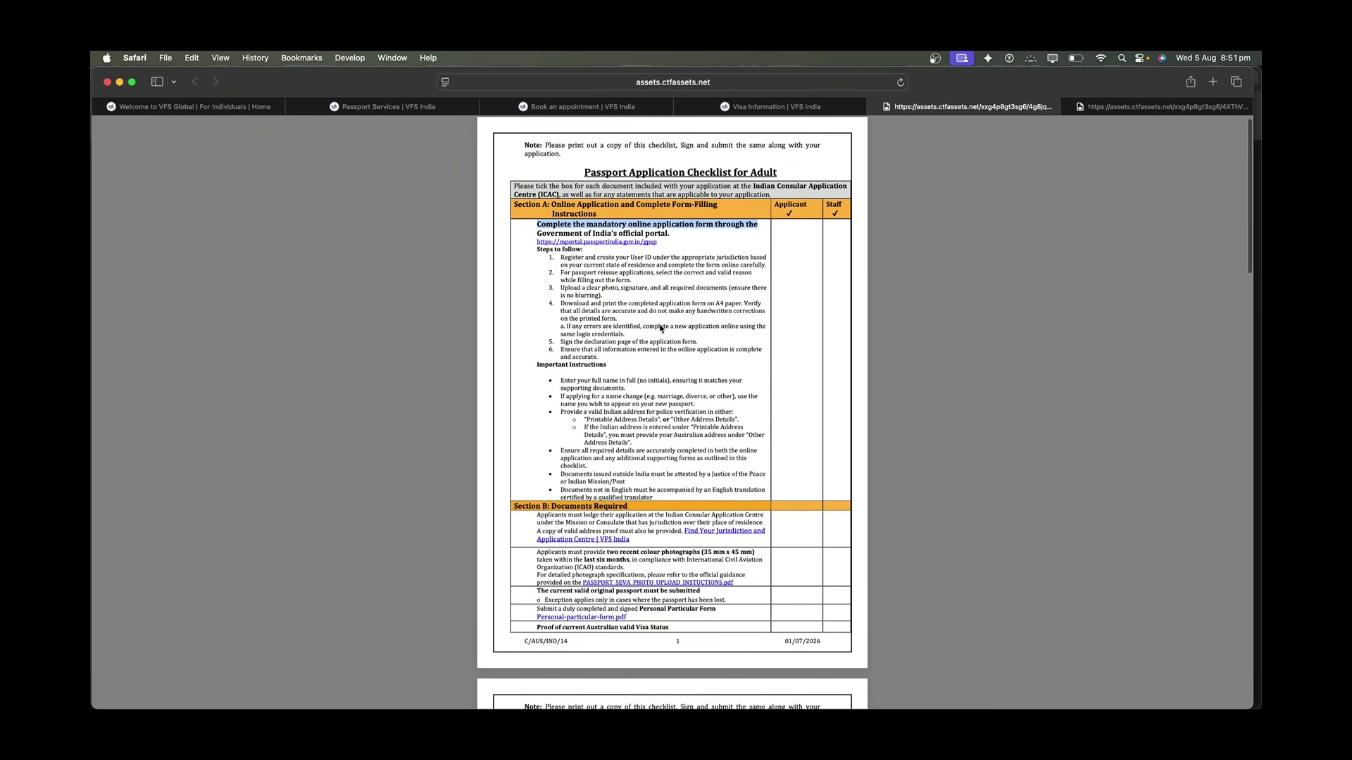
{"action": "scroll", "coordinate": [661, 329], "scroll_direction": "down", "scroll_amount": 1}
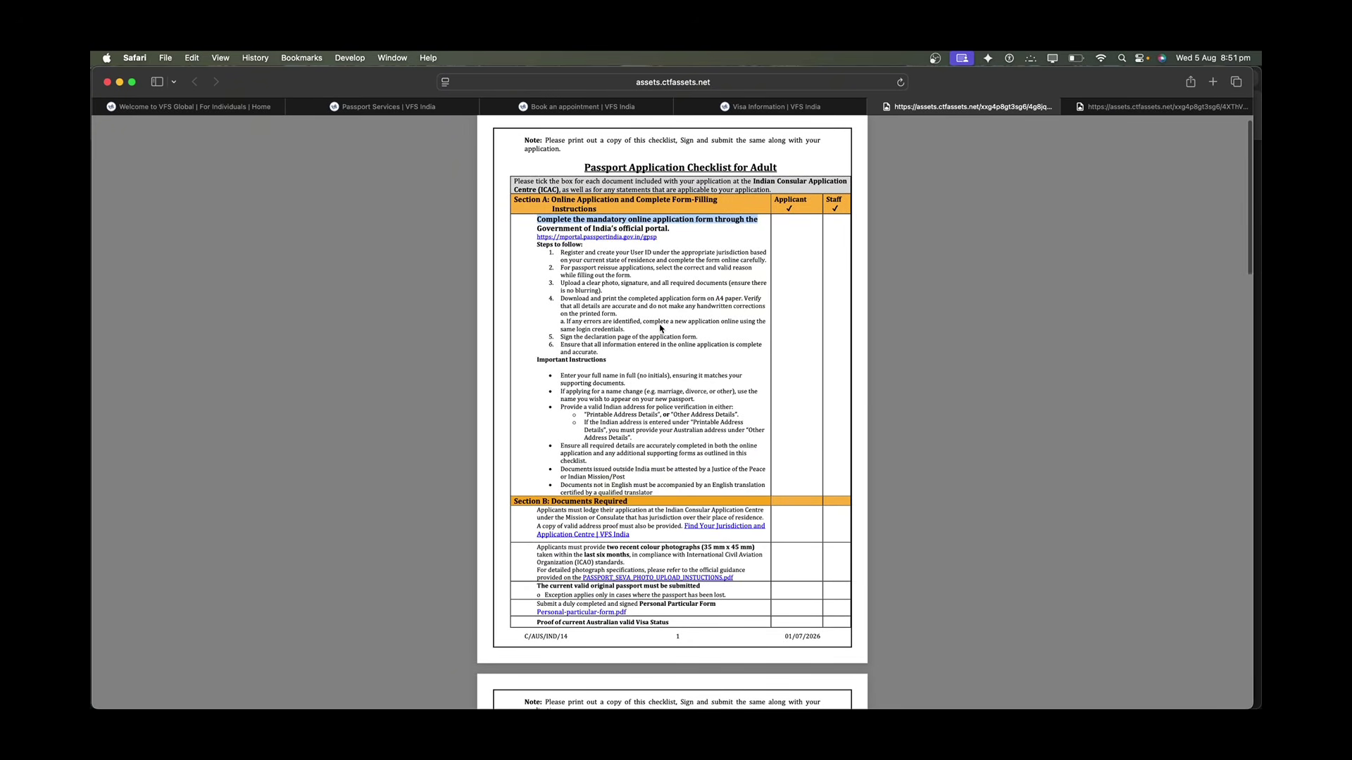
{"action": "scroll", "coordinate": [660, 329], "scroll_direction": "down", "scroll_amount": 1}
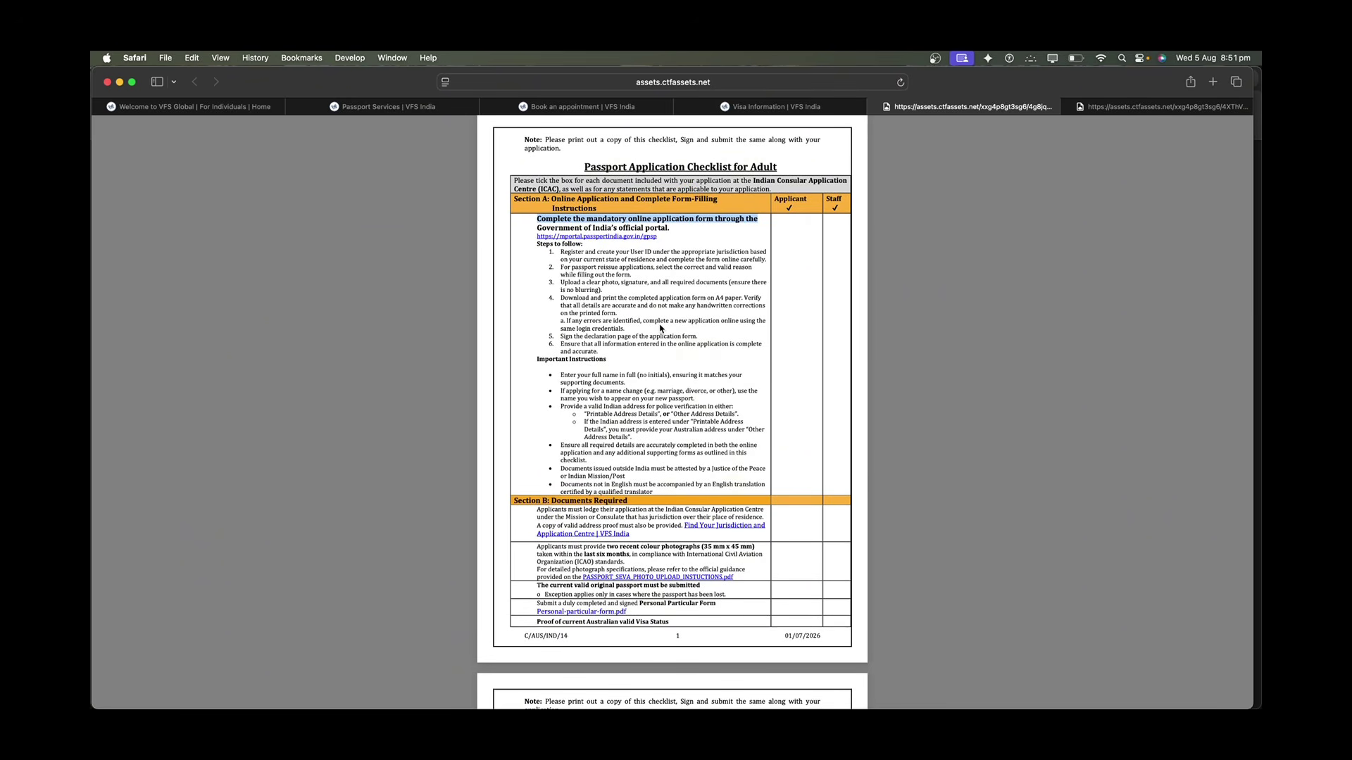
{"action": "scroll", "coordinate": [661, 328], "scroll_direction": "down", "scroll_amount": 5}
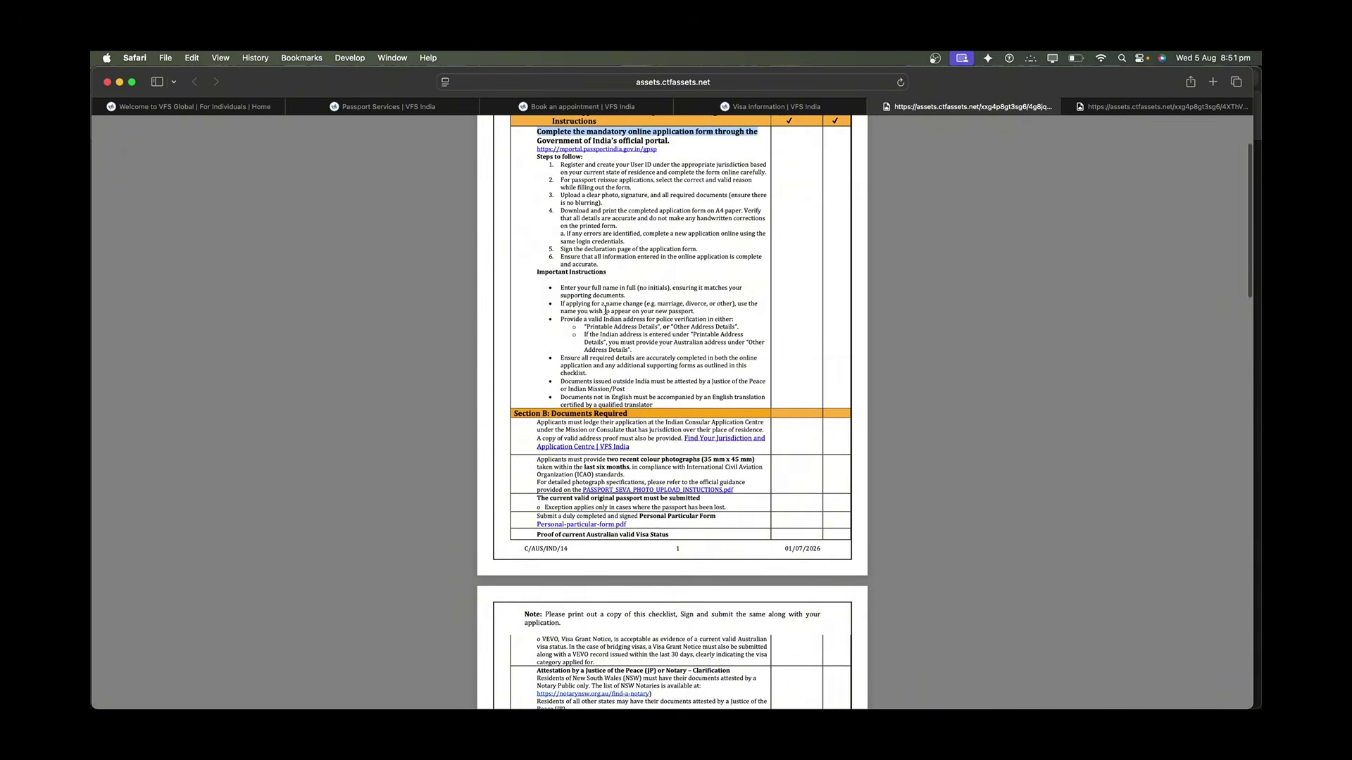
{"action": "left_click_drag", "start_coordinate": [538, 278], "coordinate": [665, 403]}
Read Section B, highlighting the lines on photographs, the original passport, the Personal Particular Form and Australian visa status proof.
{"action": "scroll", "coordinate": [635, 300], "scroll_direction": "down", "scroll_amount": 7}
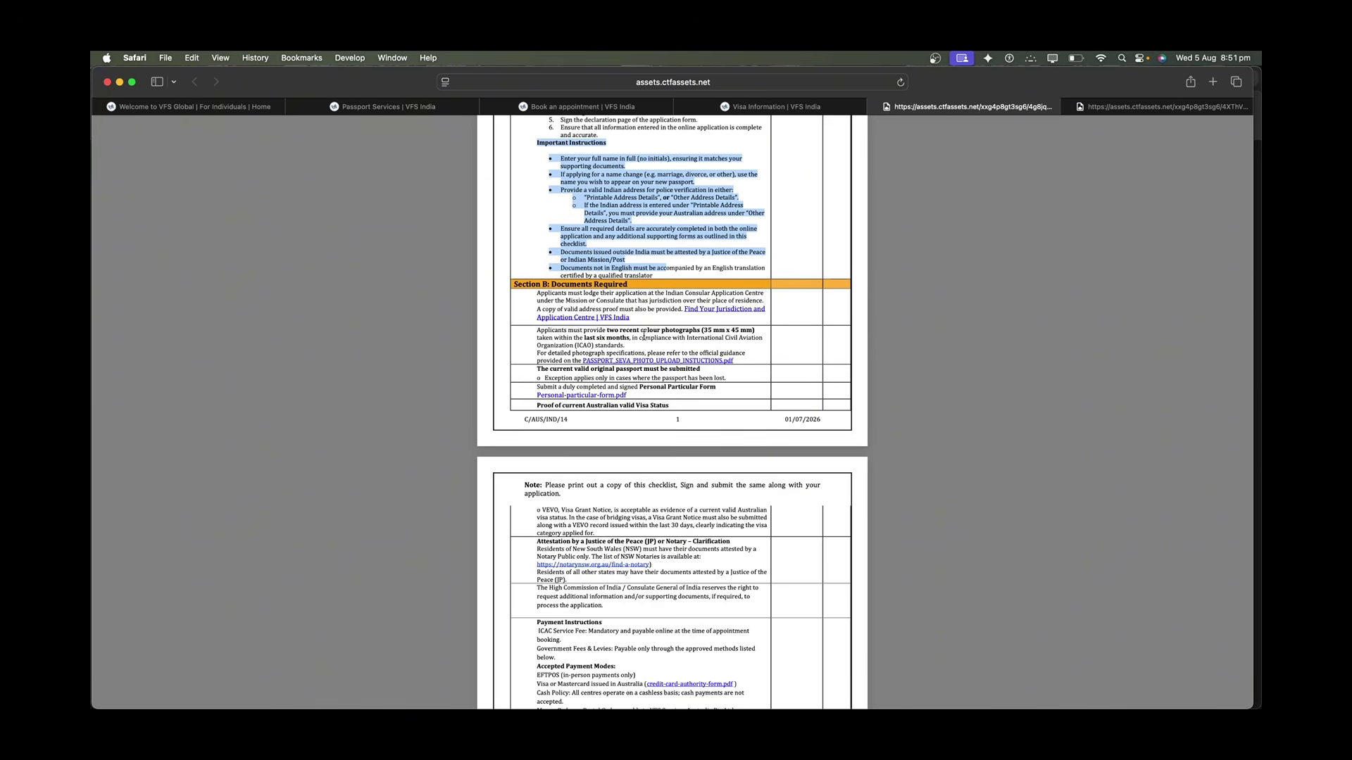
{"action": "triple_click", "coordinate": [644, 338]}
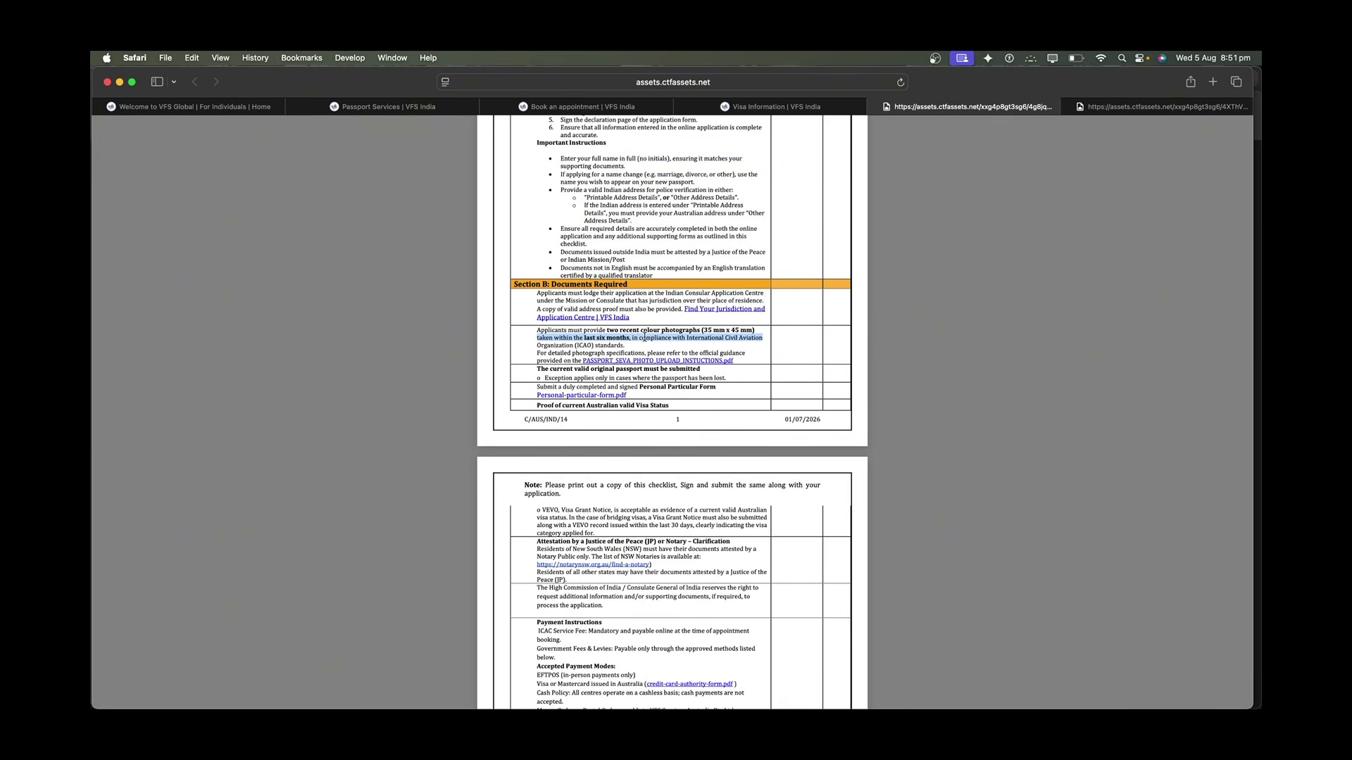
{"action": "scroll", "coordinate": [643, 338], "scroll_direction": "down", "scroll_amount": 2}
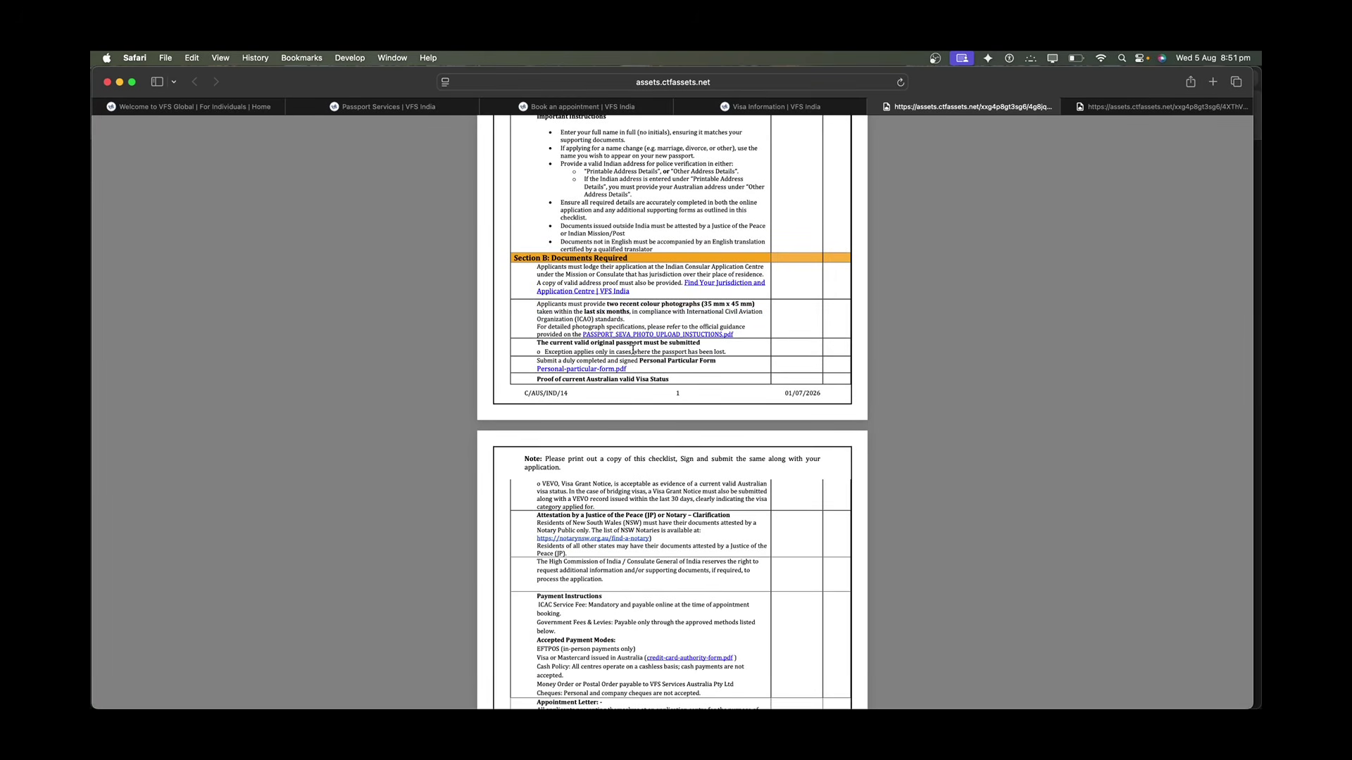
{"action": "triple_click", "coordinate": [632, 350]}
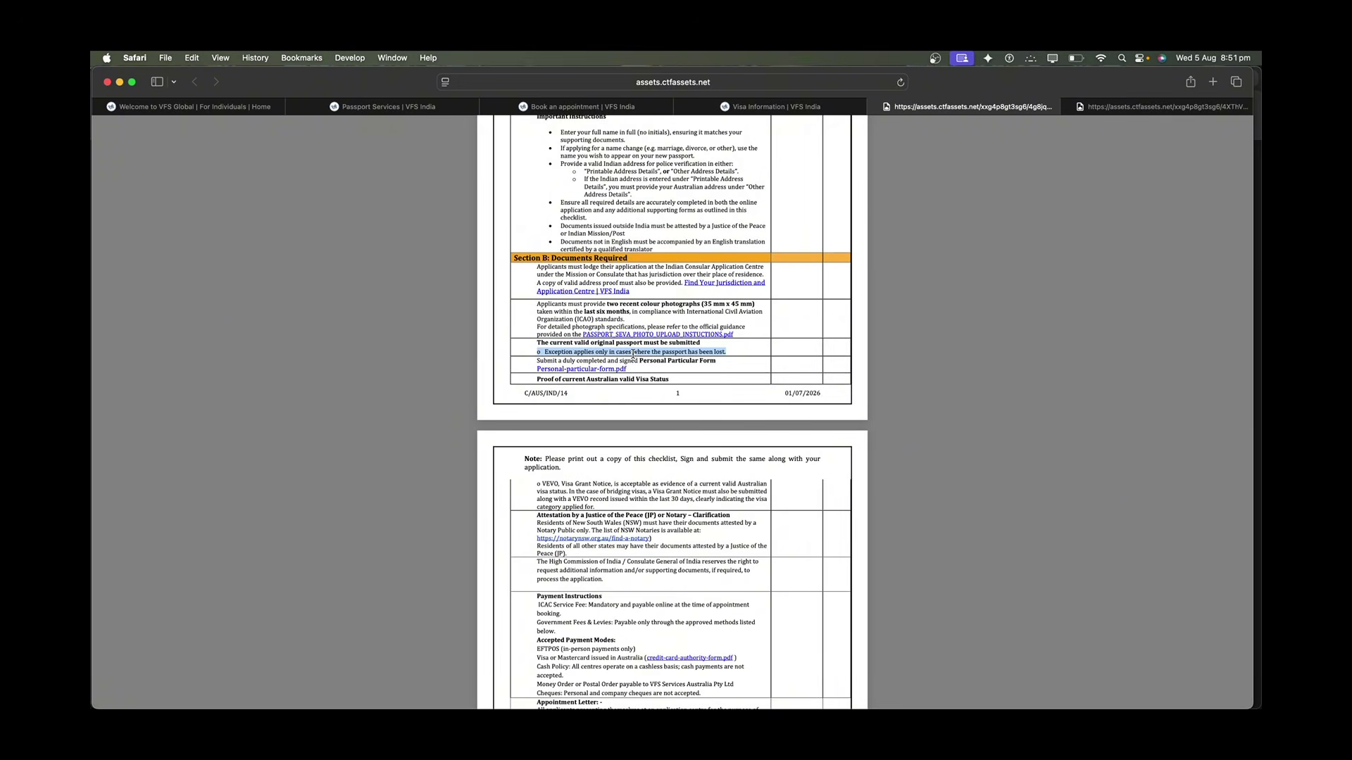
{"action": "triple_click", "coordinate": [642, 362]}
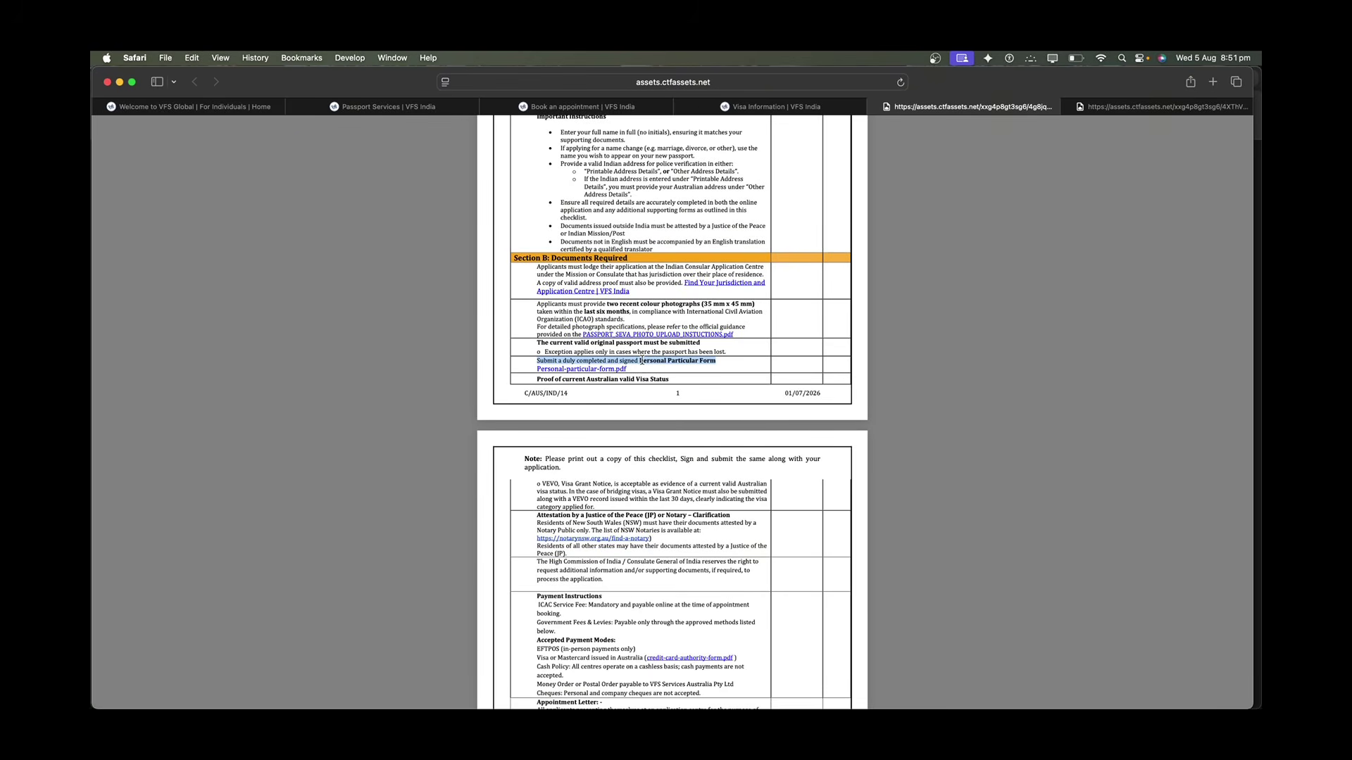
{"action": "triple_click", "coordinate": [646, 379]}
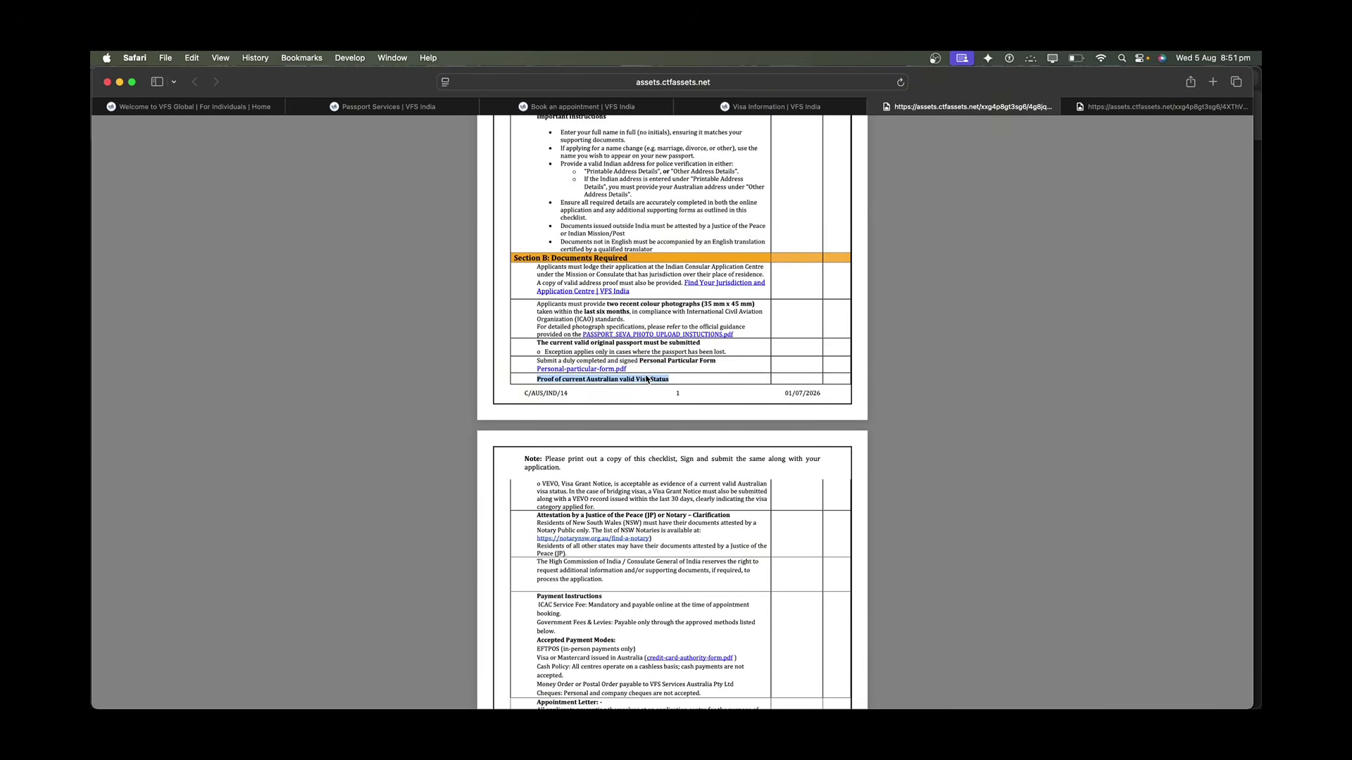
Read the visa evidence and attestation requirements, highlighting the New South Wales rule and the High Commission's additional documents clause.
{"action": "scroll", "coordinate": [646, 379], "scroll_direction": "down", "scroll_amount": 3}
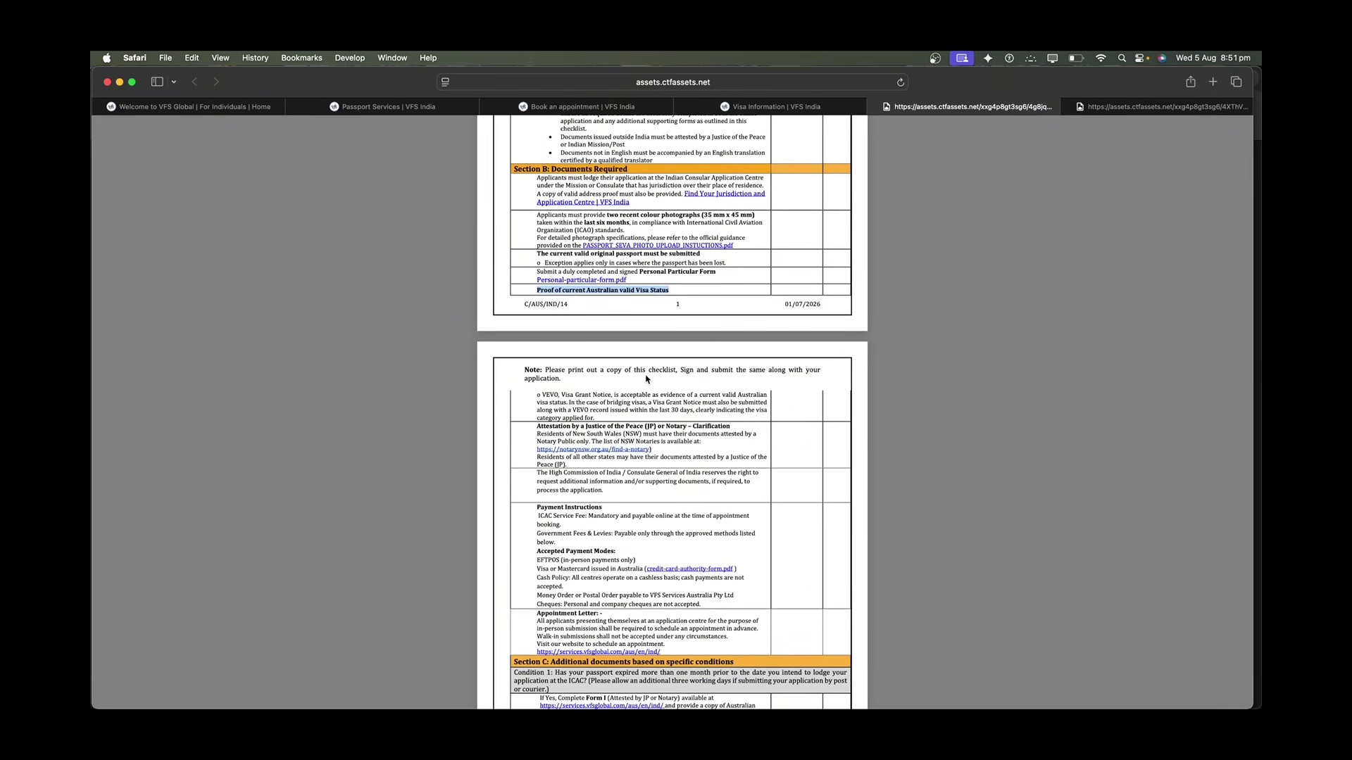
{"action": "scroll", "coordinate": [659, 406], "scroll_direction": "down", "scroll_amount": 2}
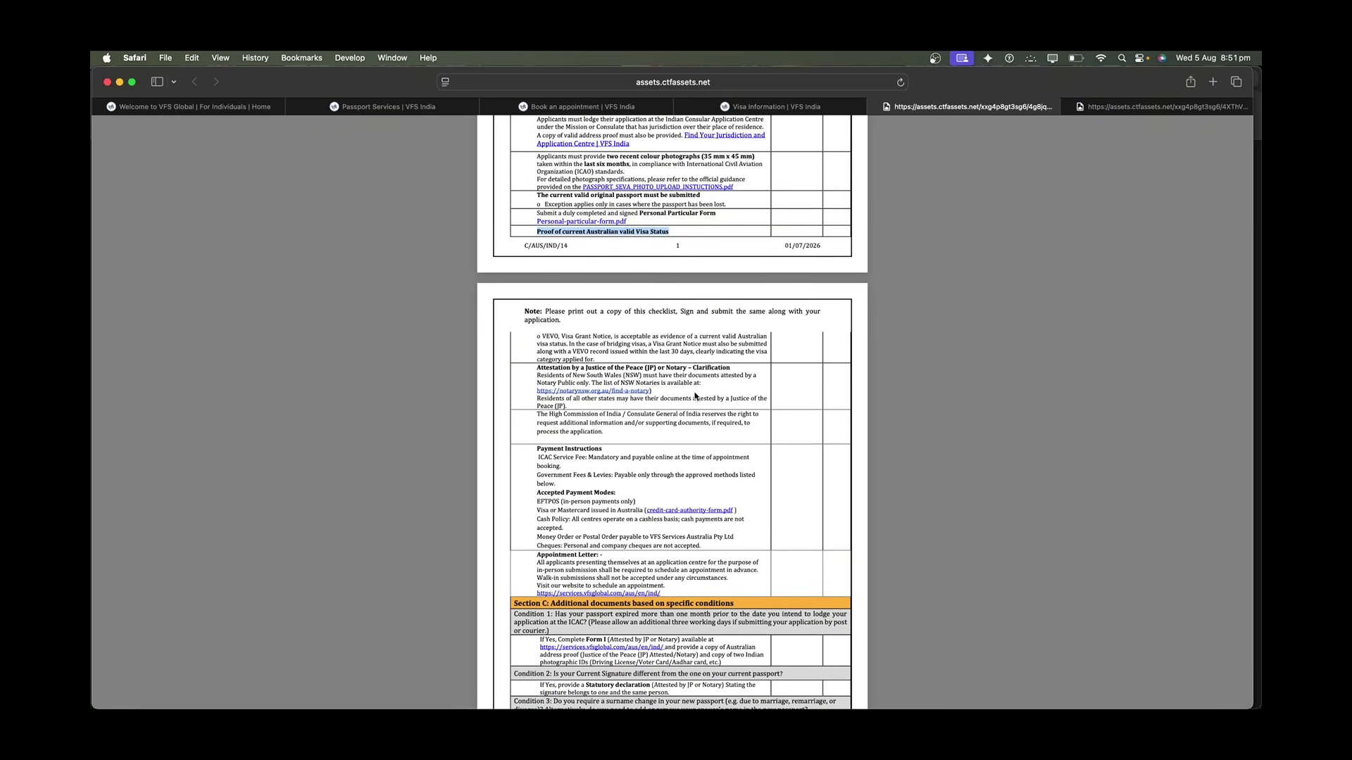
{"action": "triple_click", "coordinate": [709, 390]}
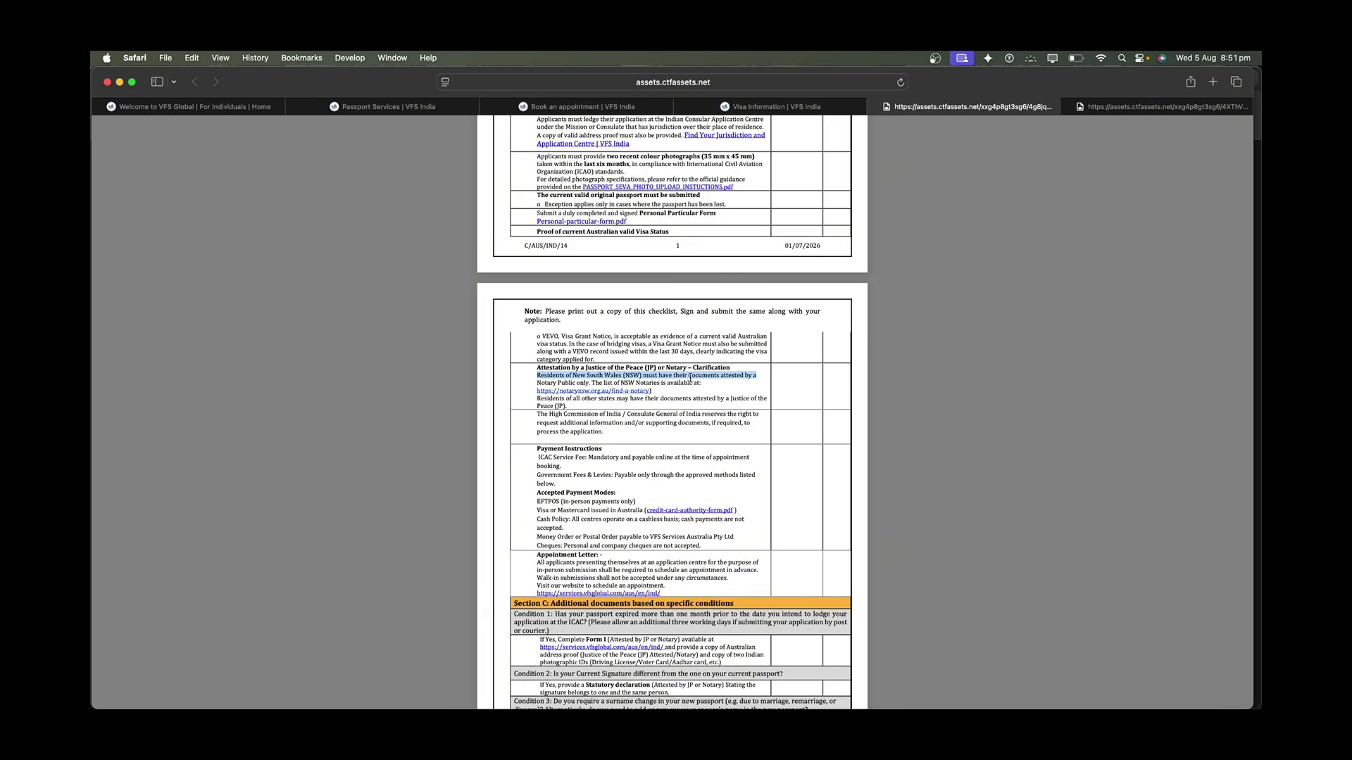
{"action": "triple_click", "coordinate": [653, 424]}
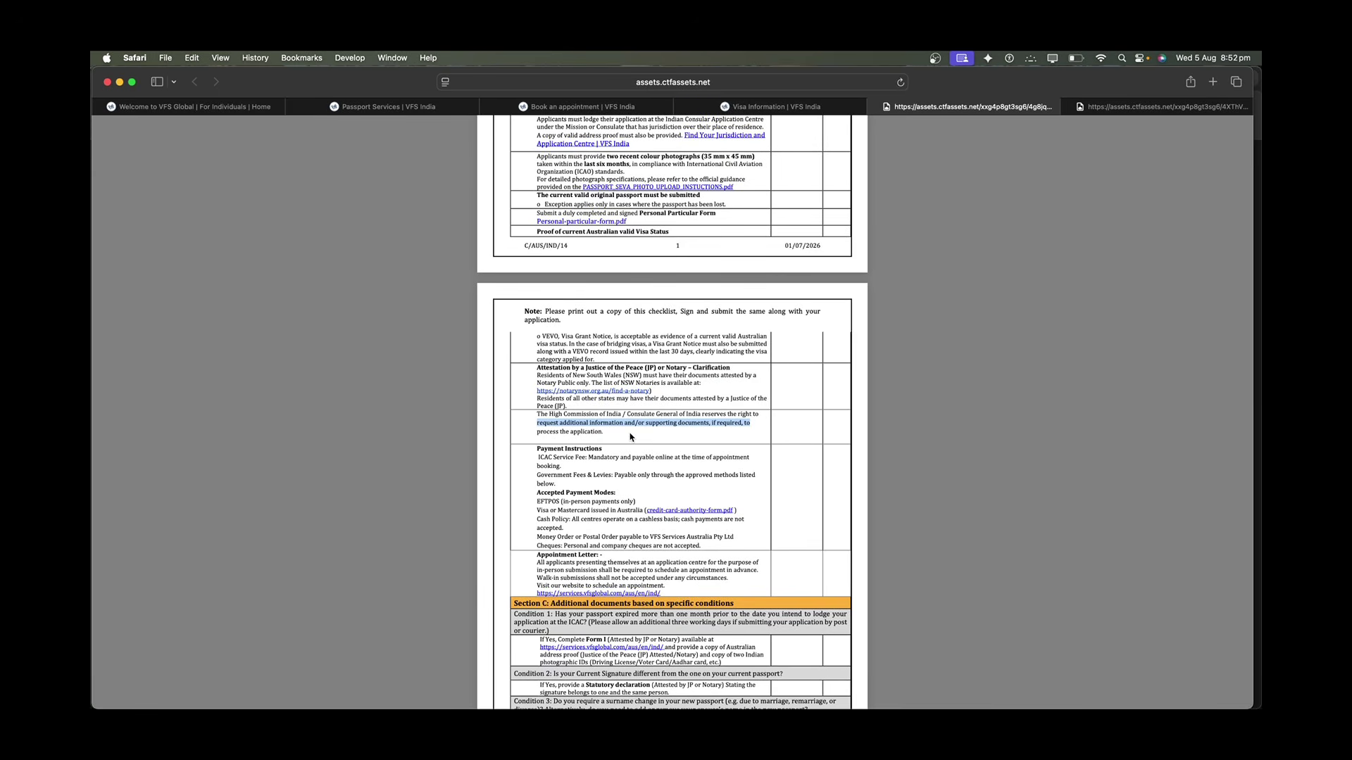
Read the checklist's payment instructions and Appointment Letter section, highlighting the line about walk-in submissions.
{"action": "scroll", "coordinate": [630, 437], "scroll_direction": "down", "scroll_amount": 3}
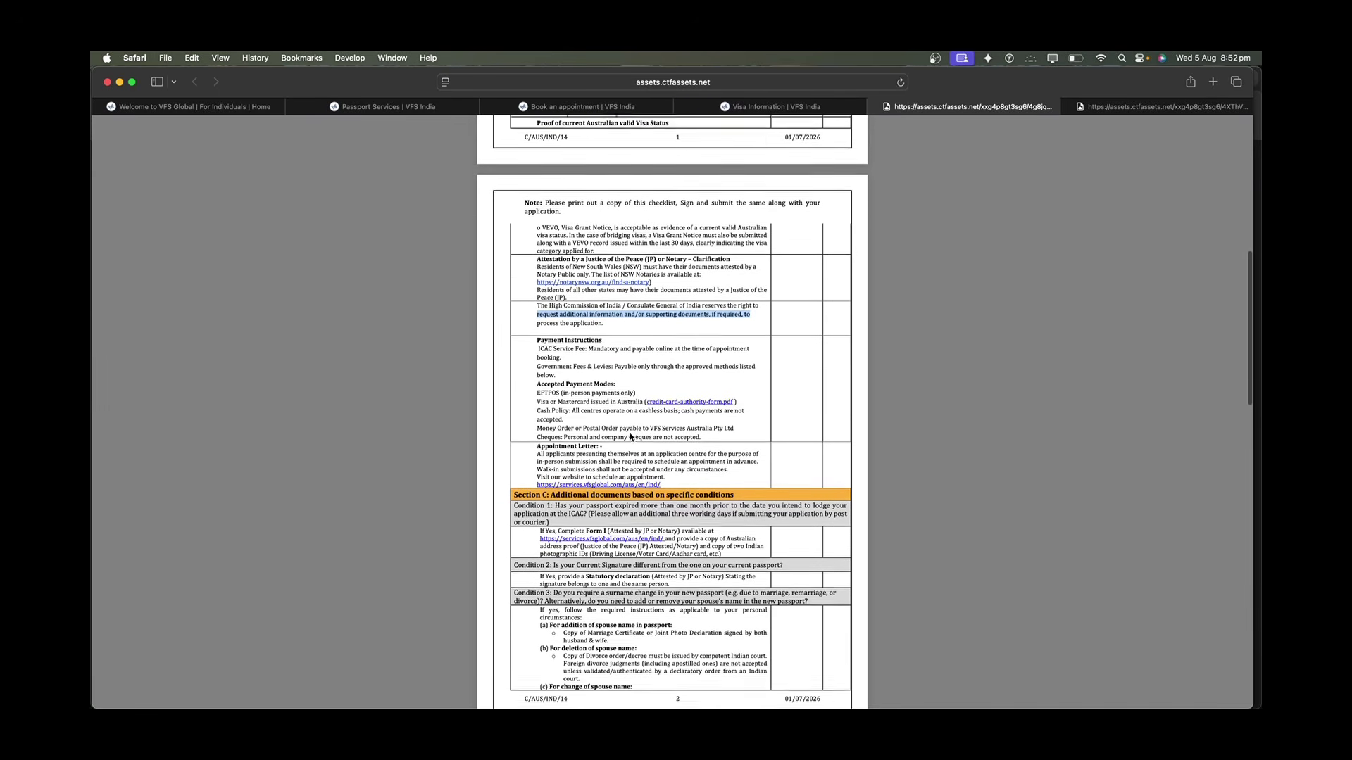
{"action": "scroll", "coordinate": [605, 397], "scroll_direction": "down", "scroll_amount": 3}
{"action": "left_click", "coordinate": [607, 372]}
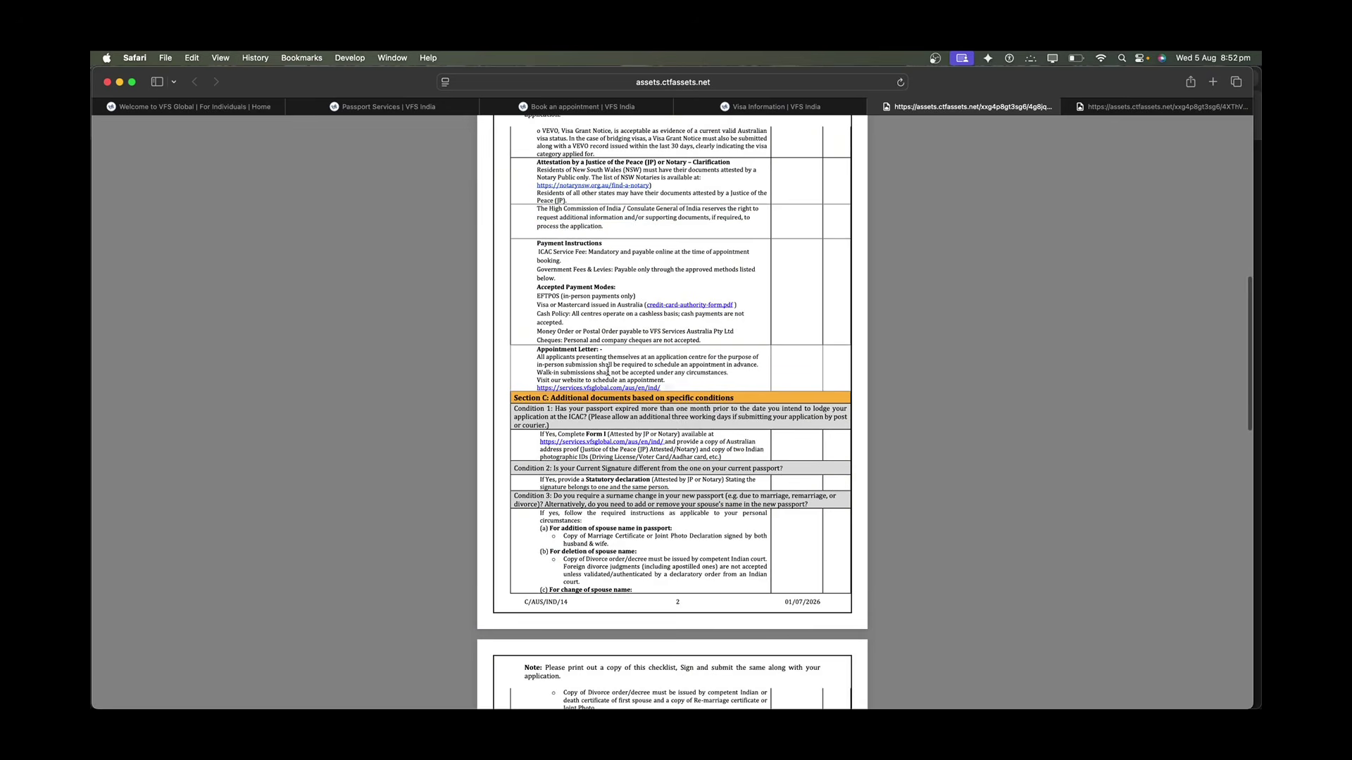
{"action": "triple_click", "coordinate": [608, 371]}
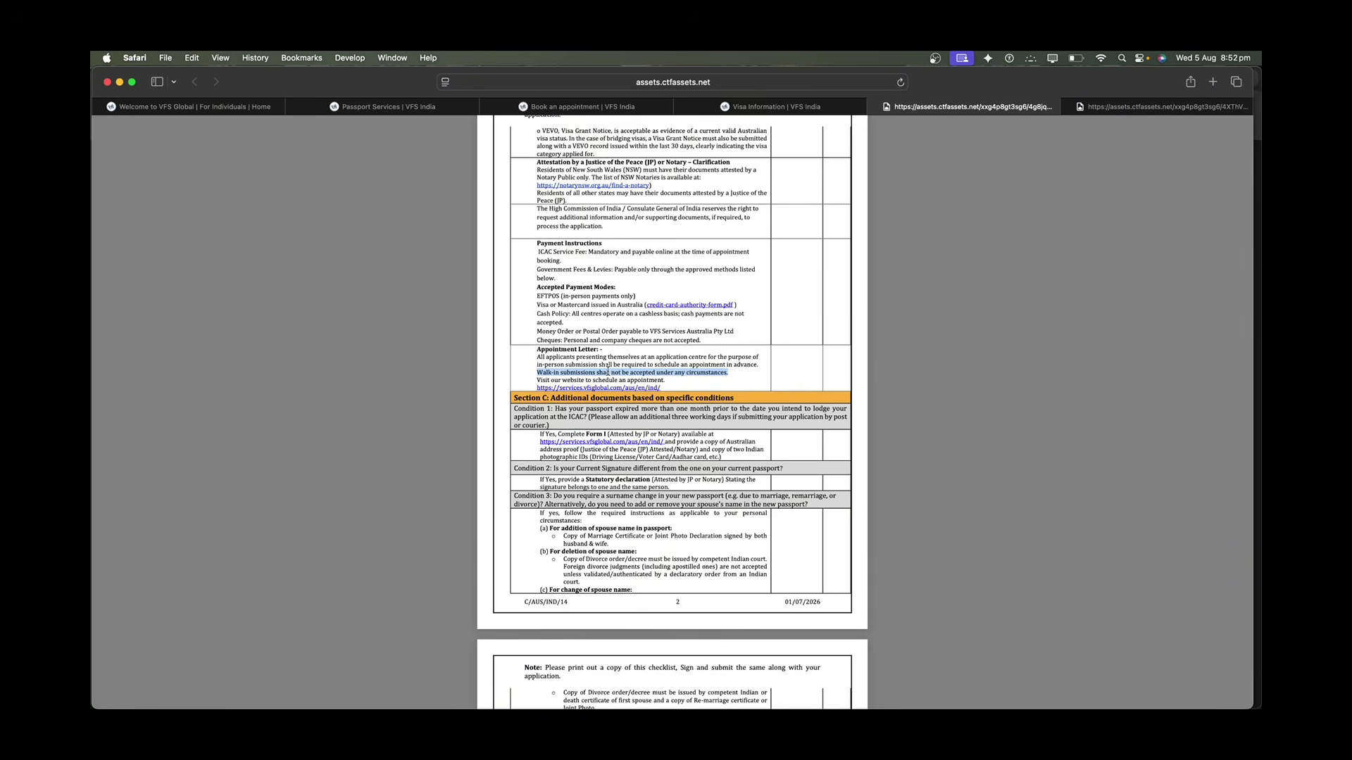
Review Section C's additional documents for Conditions 1 to 9 and the sign-off section, then revisit its first conditions.
{"action": "scroll", "coordinate": [608, 371], "scroll_direction": "down", "scroll_amount": 3}
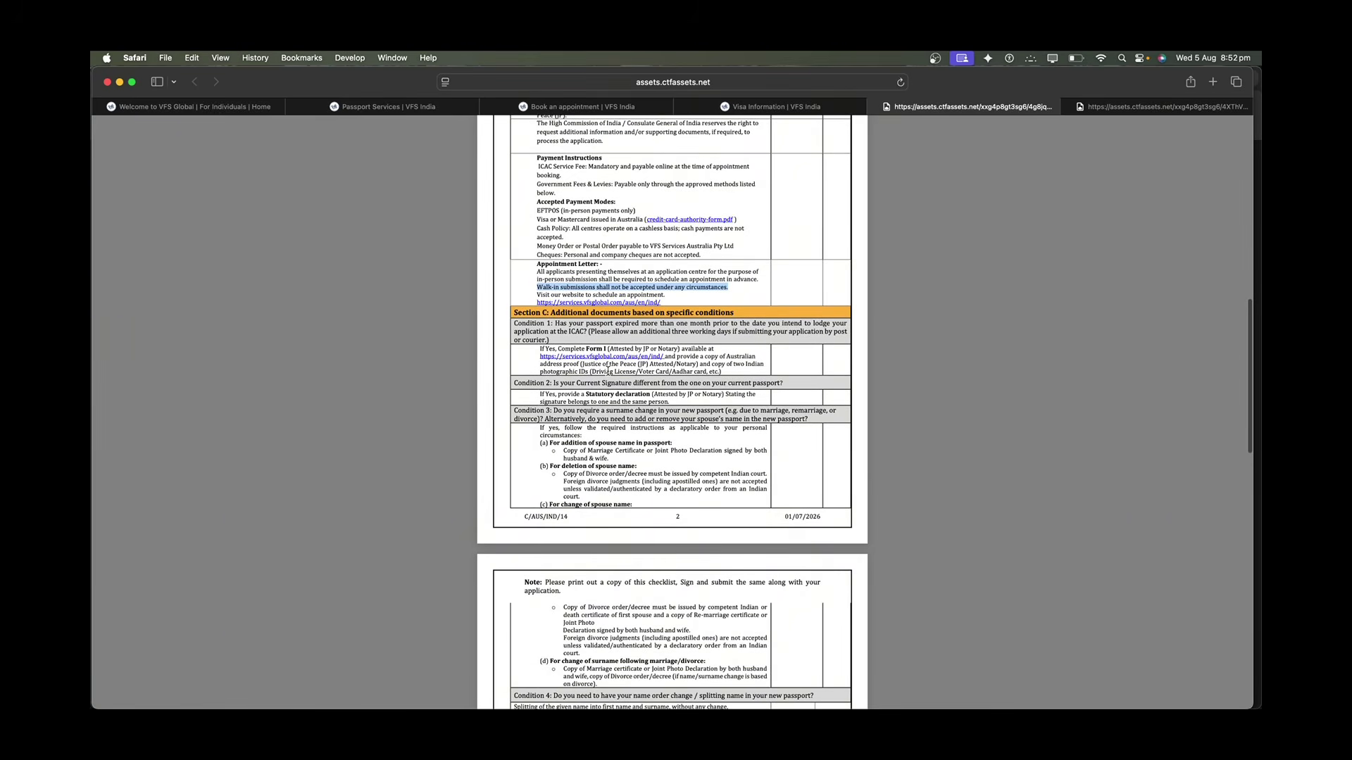
{"action": "scroll", "coordinate": [607, 367], "scroll_direction": "down", "scroll_amount": 2}
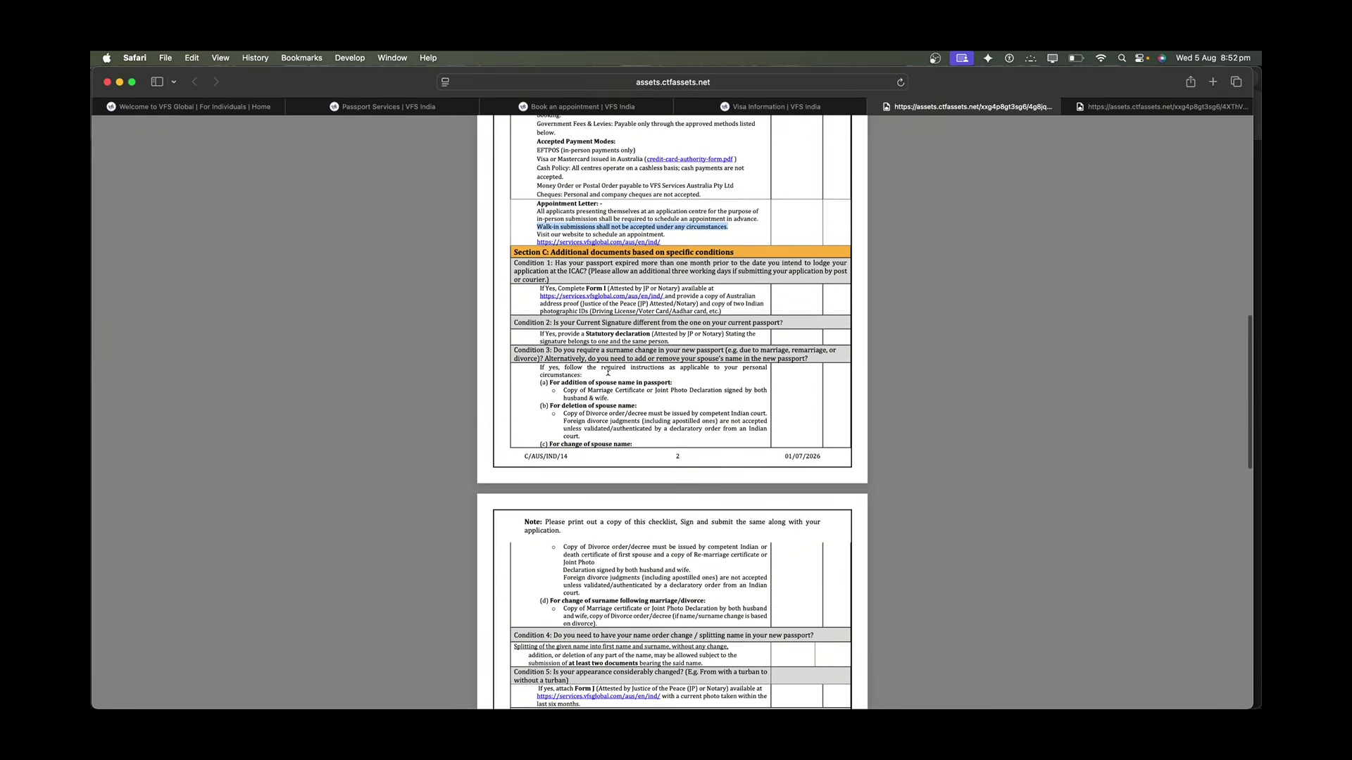
{"action": "scroll", "coordinate": [608, 372], "scroll_direction": "down", "scroll_amount": 15}
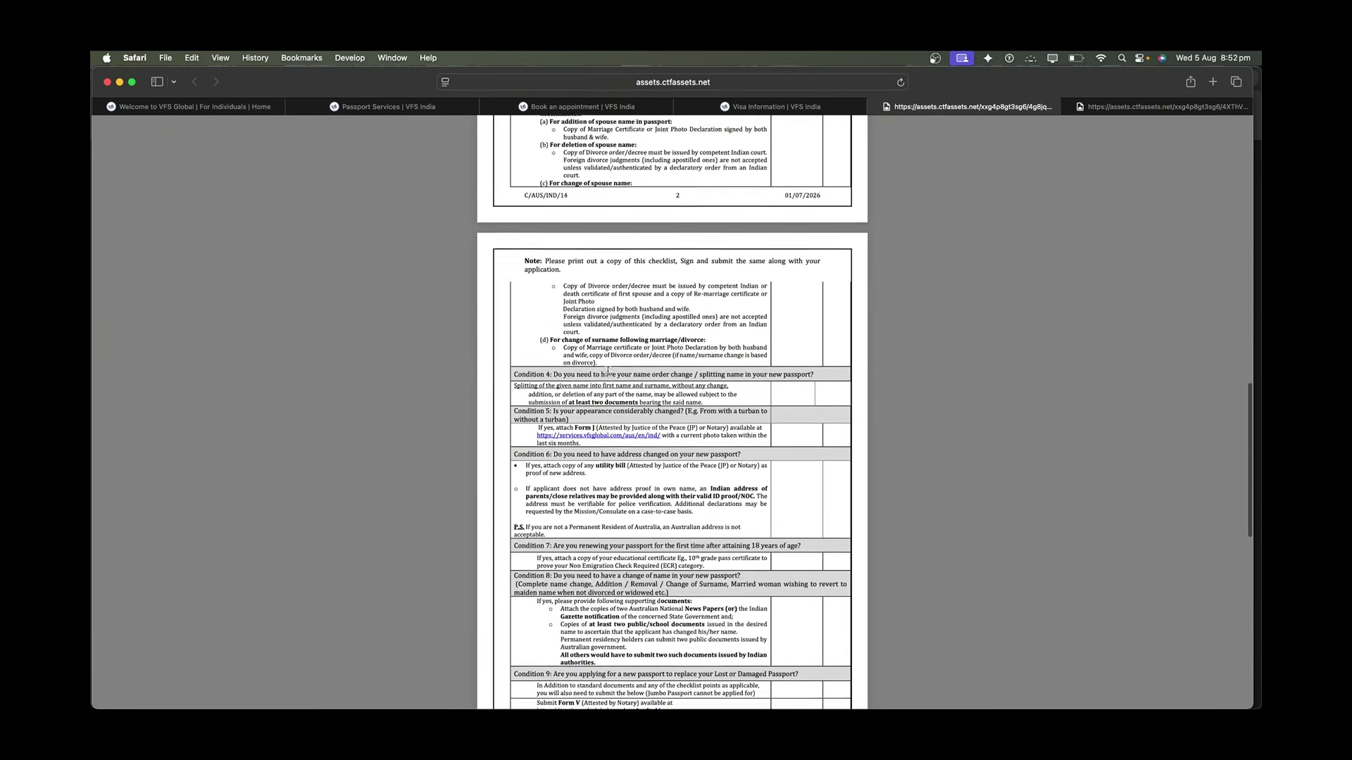
{"action": "scroll", "coordinate": [608, 371], "scroll_direction": "down", "scroll_amount": 5}
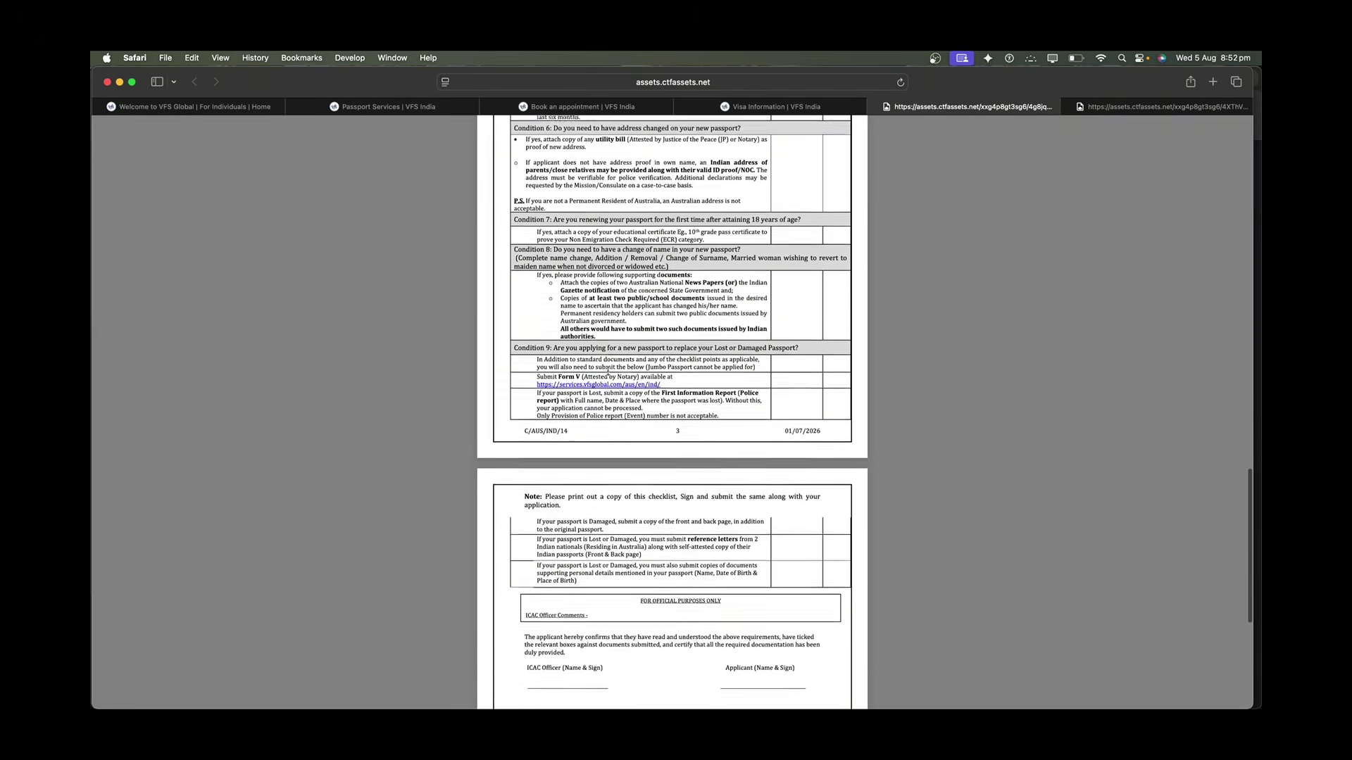
{"action": "scroll", "coordinate": [607, 371], "scroll_direction": "up", "scroll_amount": 13}
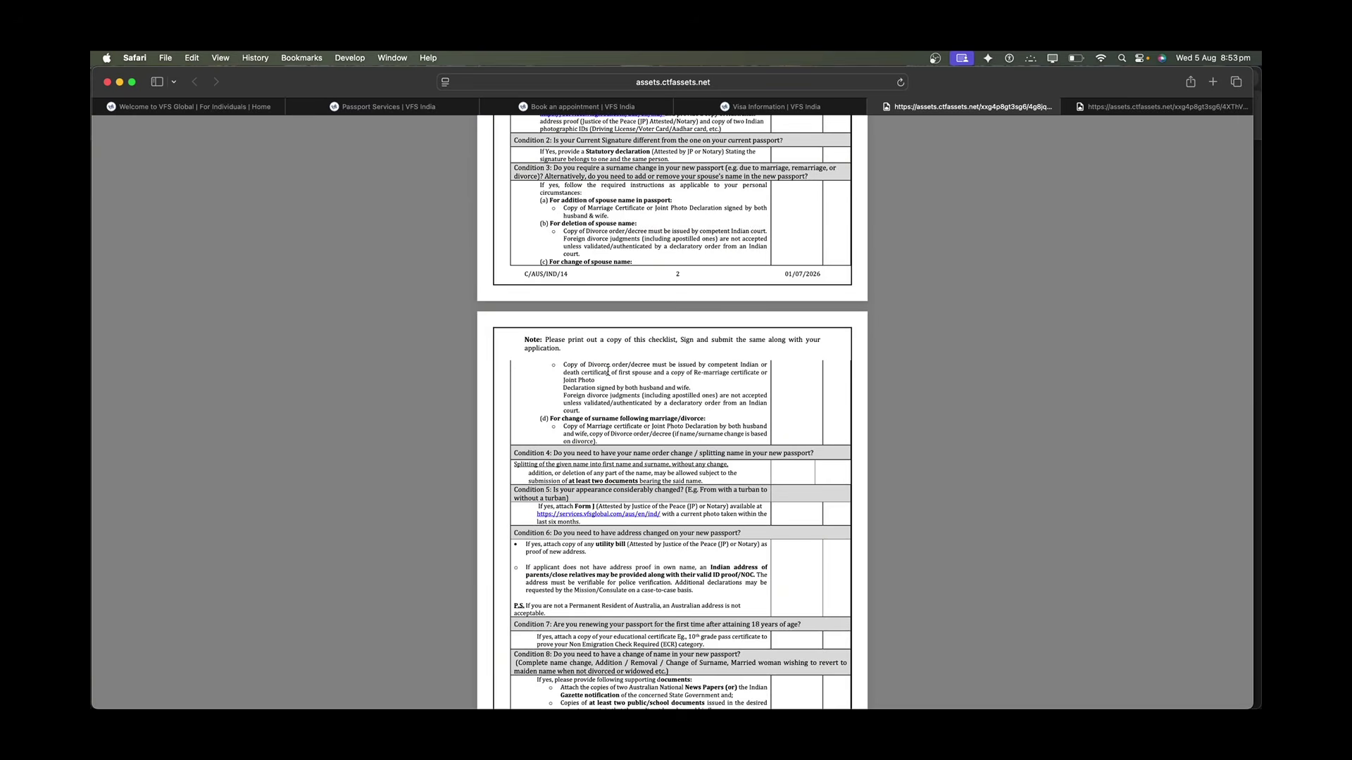
{"action": "scroll", "coordinate": [608, 371], "scroll_direction": "up", "scroll_amount": 3}
{"action": "scroll", "coordinate": [607, 371], "scroll_direction": "up", "scroll_amount": 2}
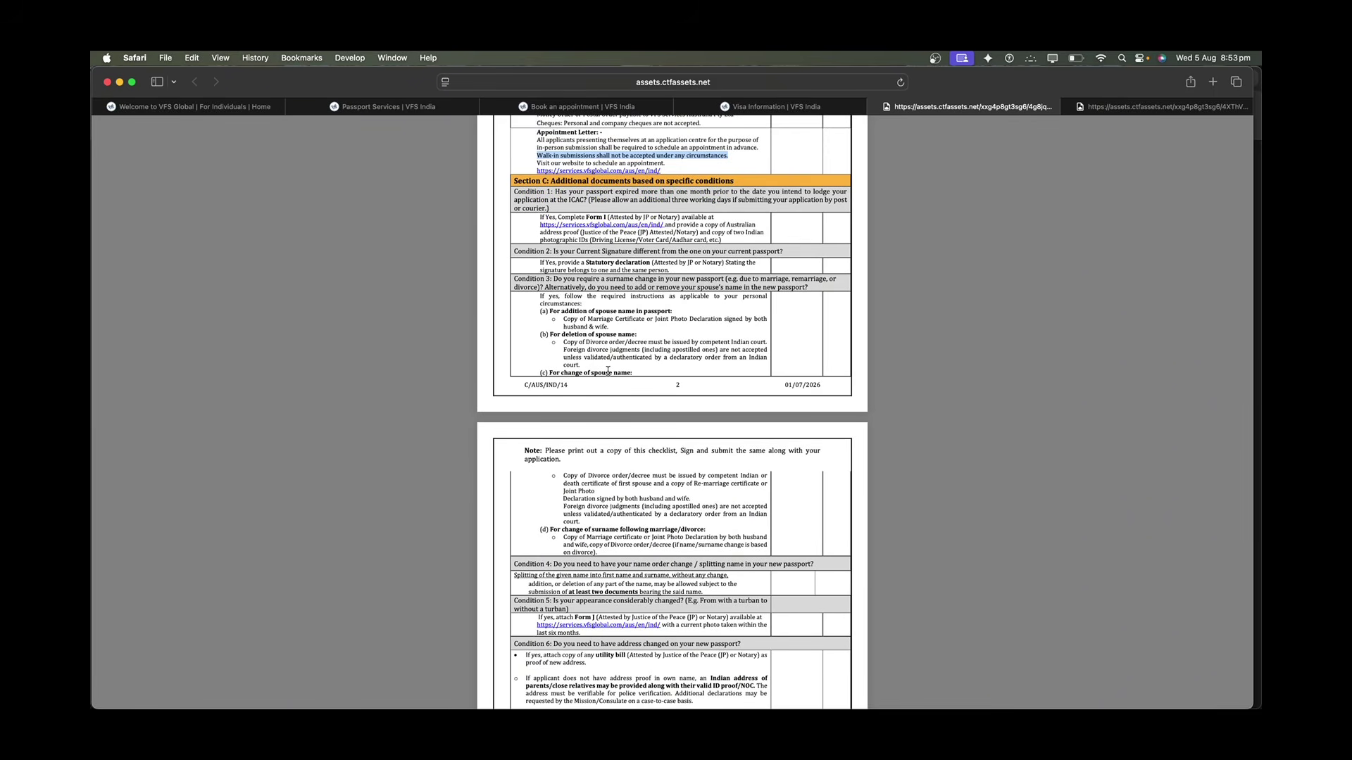
Return to the checklist's first page and briefly recheck the Section B document requirements.
{"action": "scroll", "coordinate": [608, 371], "scroll_direction": "up", "scroll_amount": 20}
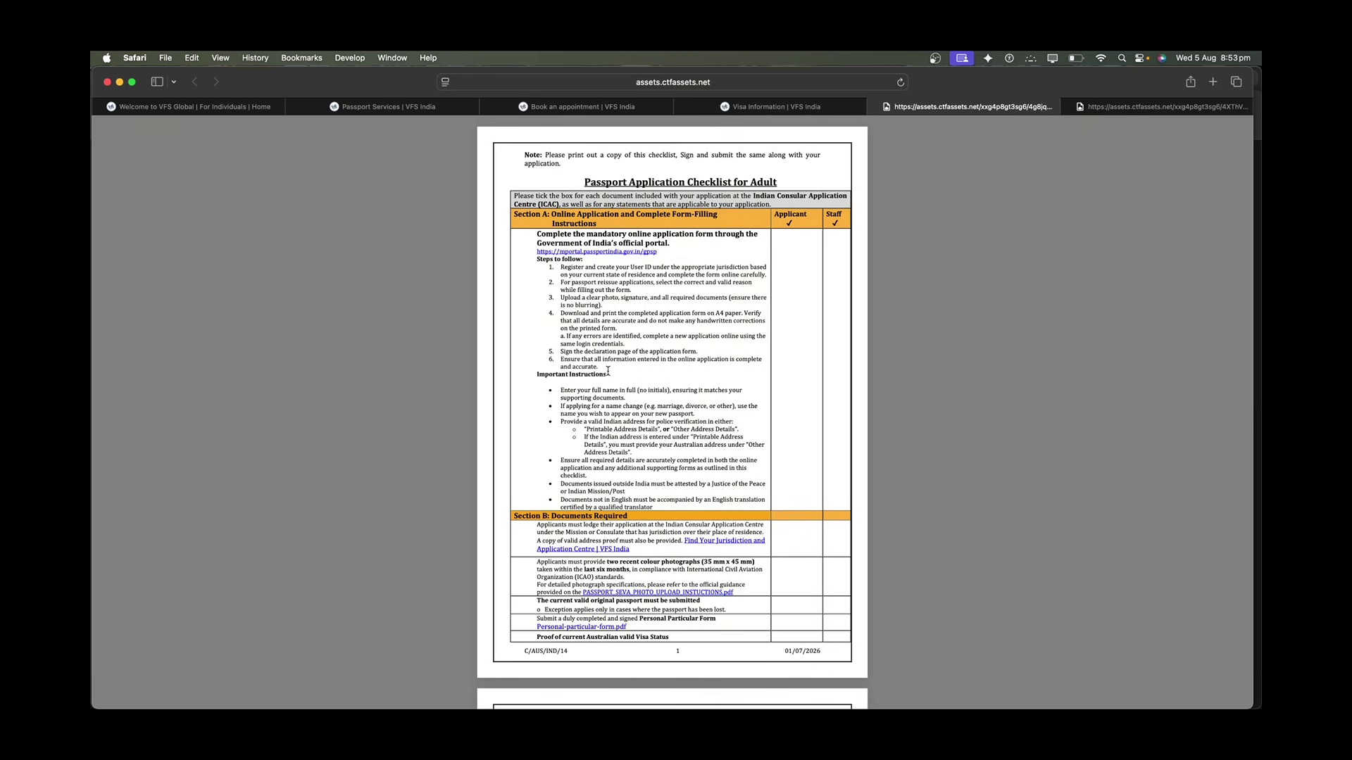
{"action": "scroll", "coordinate": [687, 366], "scroll_direction": "down", "scroll_amount": 9}
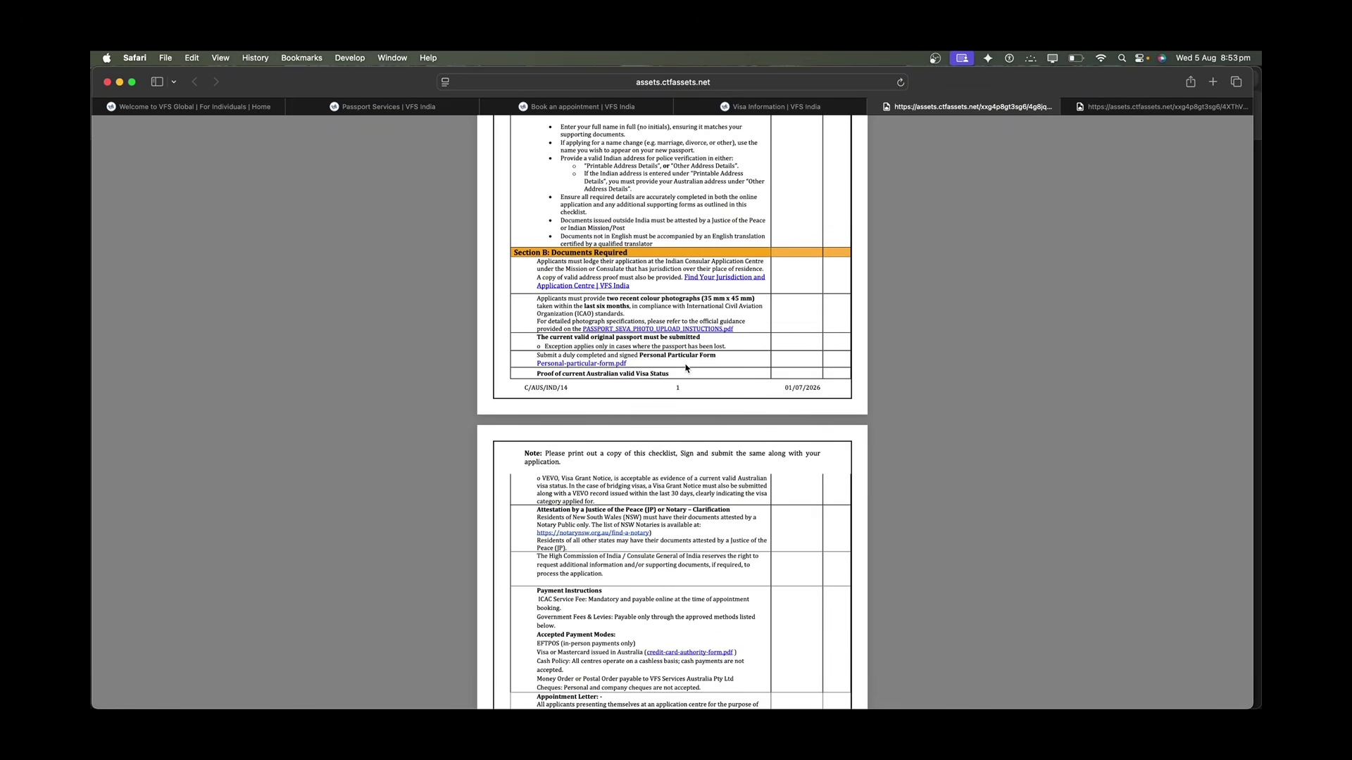
{"action": "scroll", "coordinate": [687, 367], "scroll_direction": "up", "scroll_amount": 9}
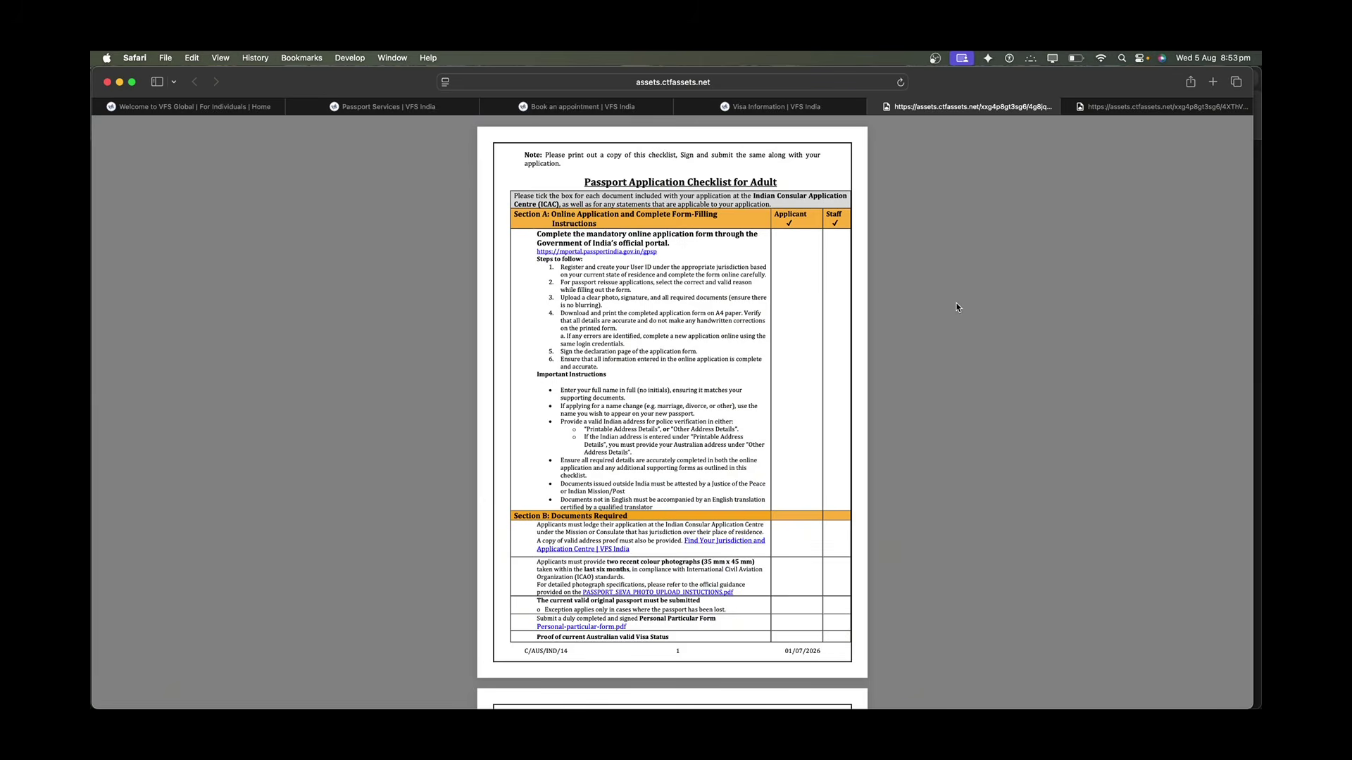